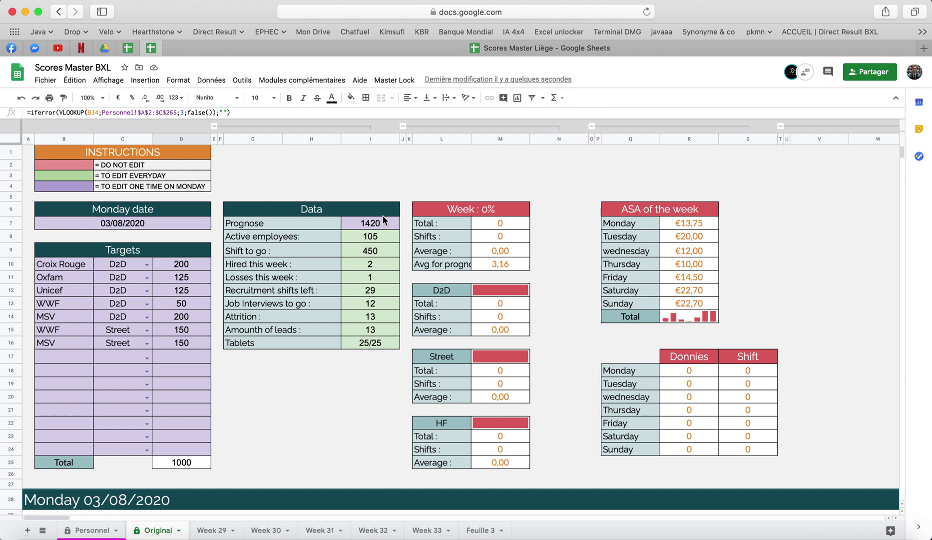
# Step: Examine the formulas behind the Week heading, its total, average and prognosis-average cells, and check the ASA of the week values
pyautogui.click(500, 222)
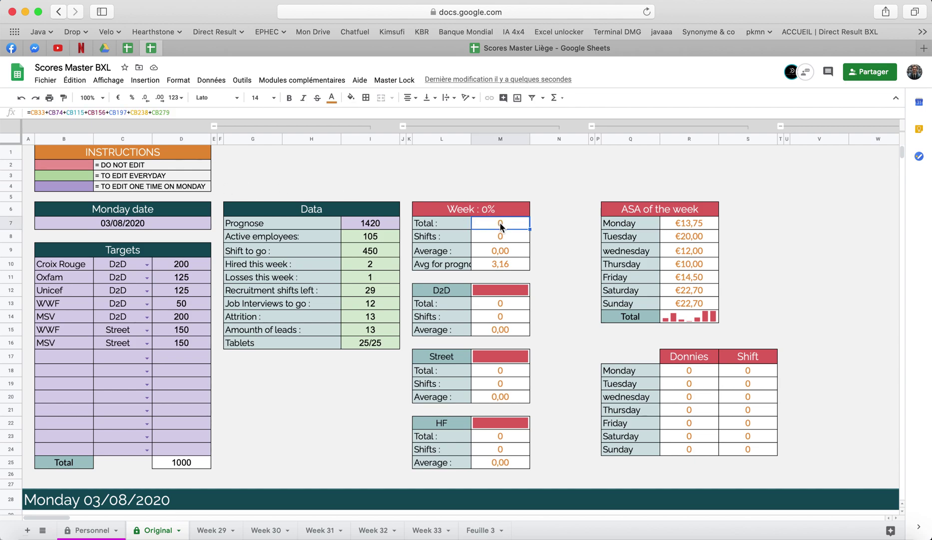
pyautogui.moveTo(27, 112); pyautogui.dragTo(208, 114)
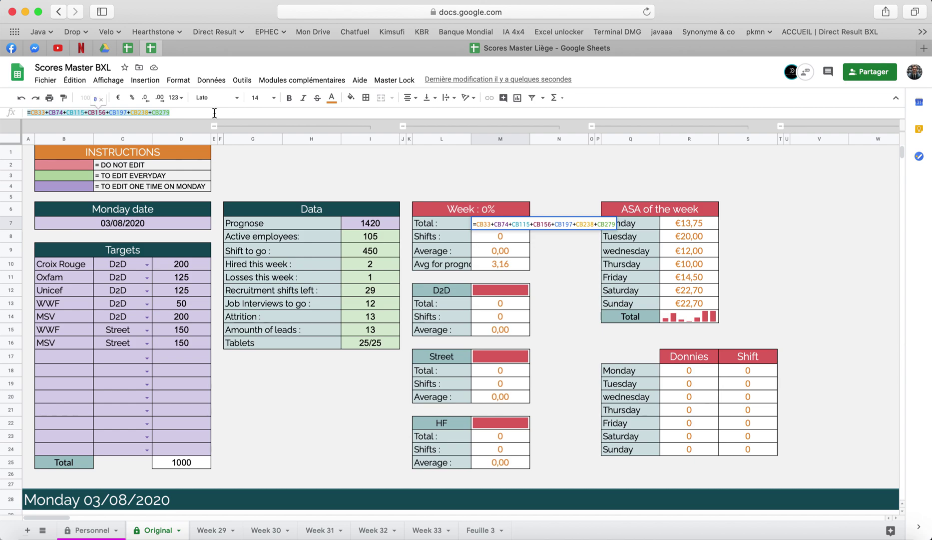
pyautogui.click(328, 175)
pyautogui.click(495, 250)
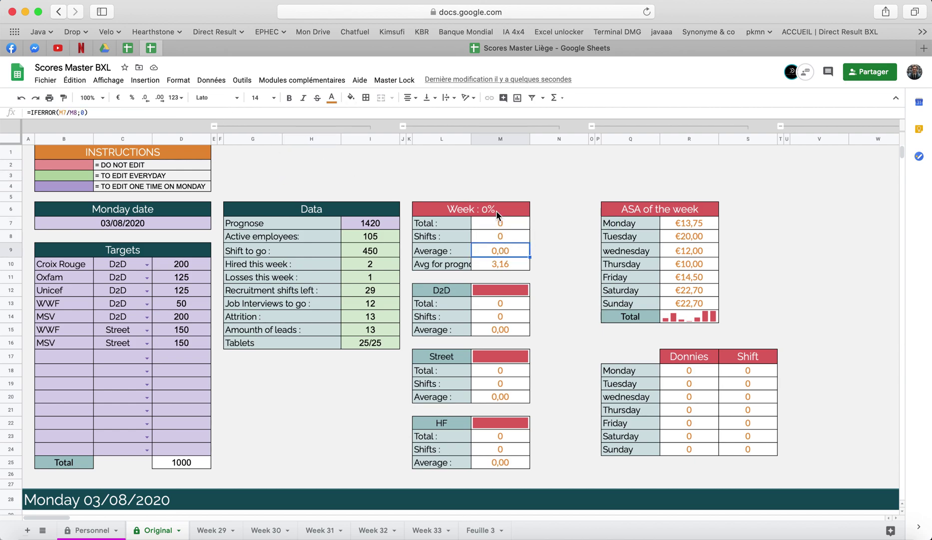
pyautogui.click(496, 210)
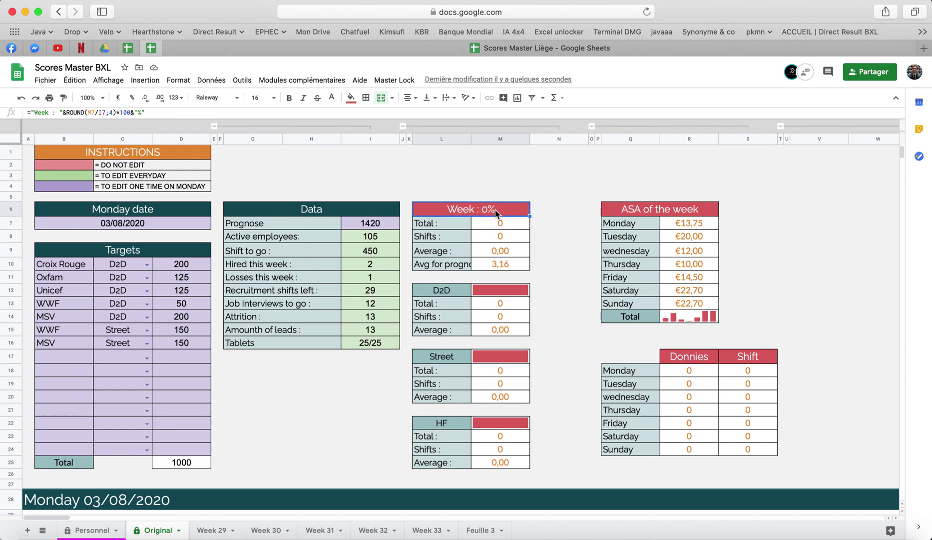
pyautogui.click(505, 251)
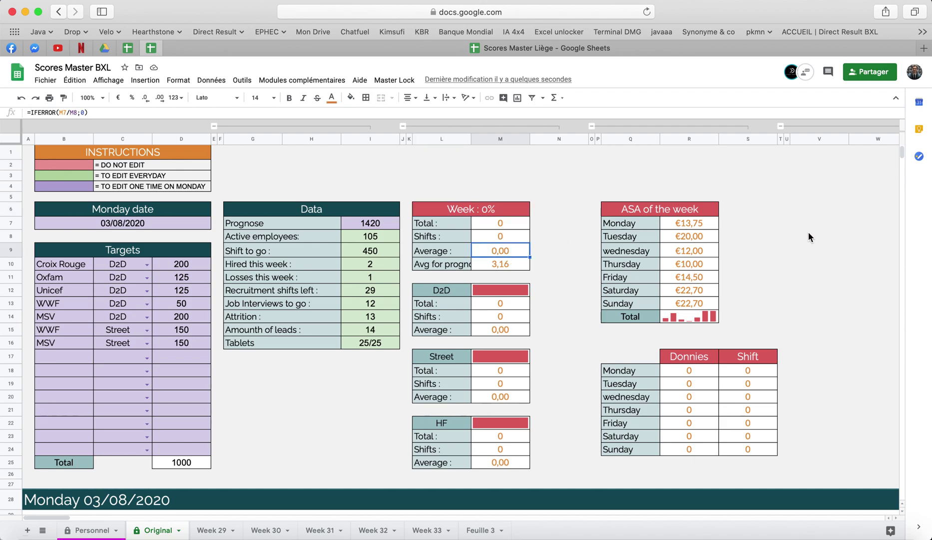
pyautogui.click(695, 223)
pyautogui.click(687, 267)
pyautogui.click(506, 265)
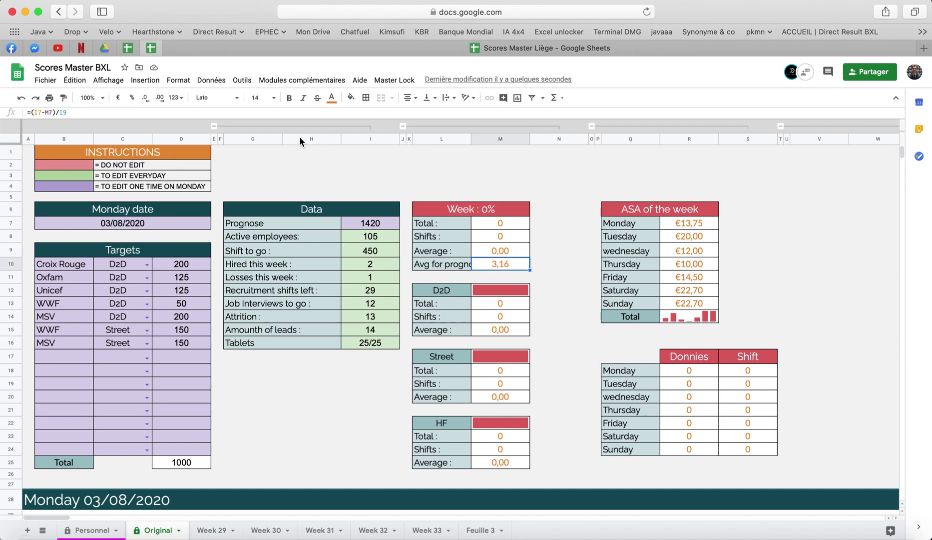
# Step: Review the Data heading, the DO NOT EDIT and TO EDIT EVERYDAY legend entries, and the block of calculated summary tables
pyautogui.click(355, 210)
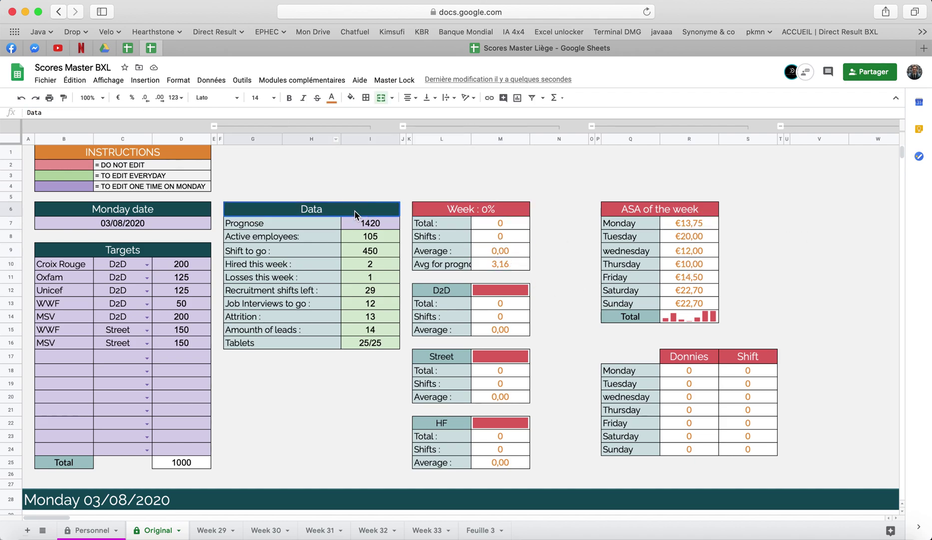
pyautogui.click(77, 164)
pyautogui.click(135, 166)
pyautogui.moveTo(470, 210); pyautogui.dragTo(751, 456)
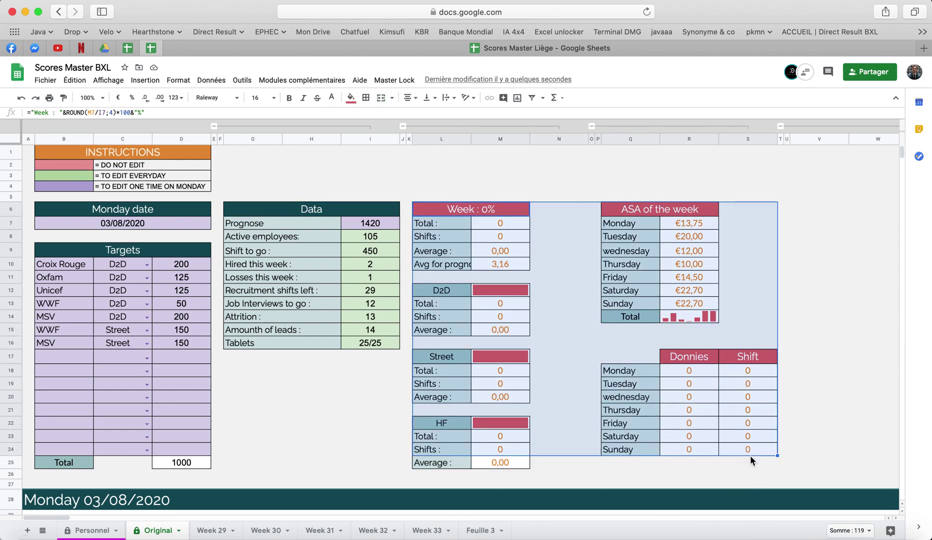
pyautogui.click(830, 445)
pyautogui.moveTo(82, 173); pyautogui.dragTo(153, 176)
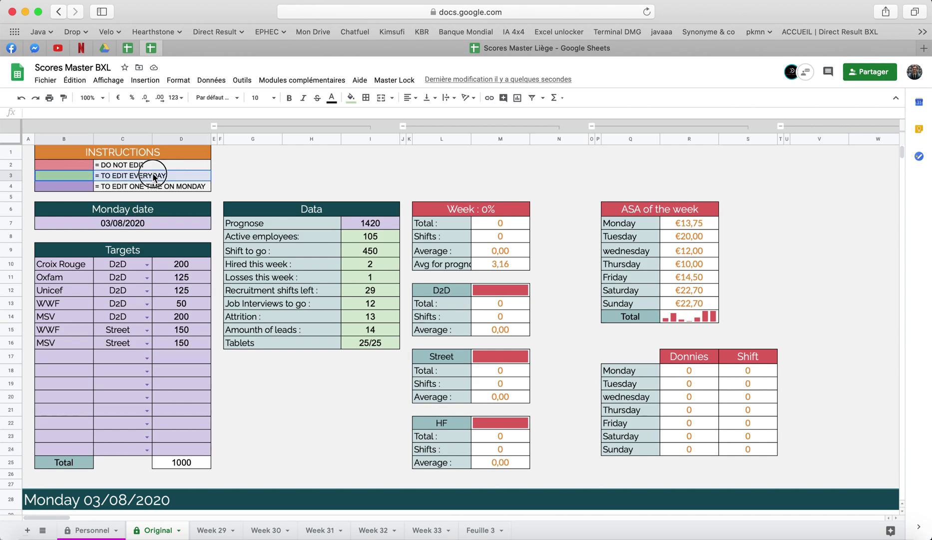
pyautogui.click(369, 187)
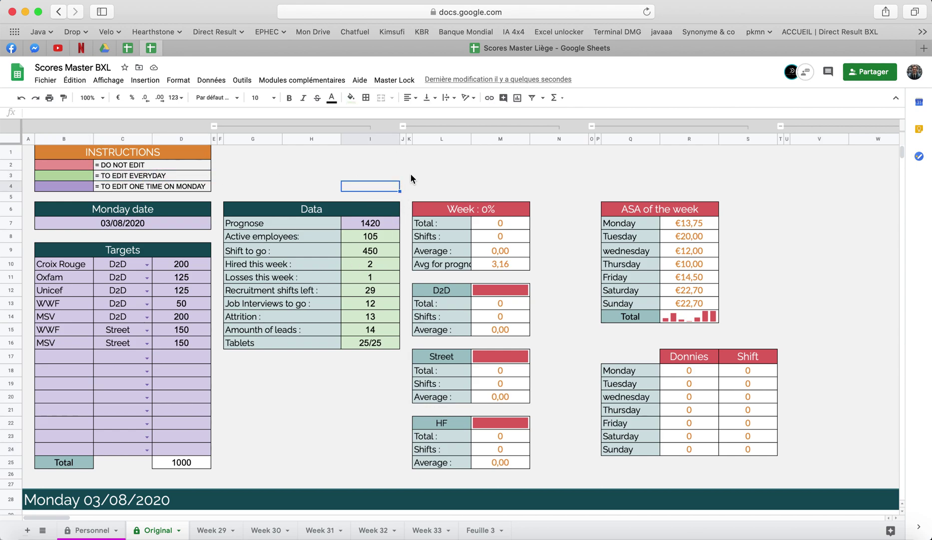
# Step: In the Data table, set Active employees to 80, Shift to go to 400 and Attrition to 20
pyautogui.click(378, 237)
pyautogui.write('80')
pyautogui.press('Return')
pyautogui.write('400')
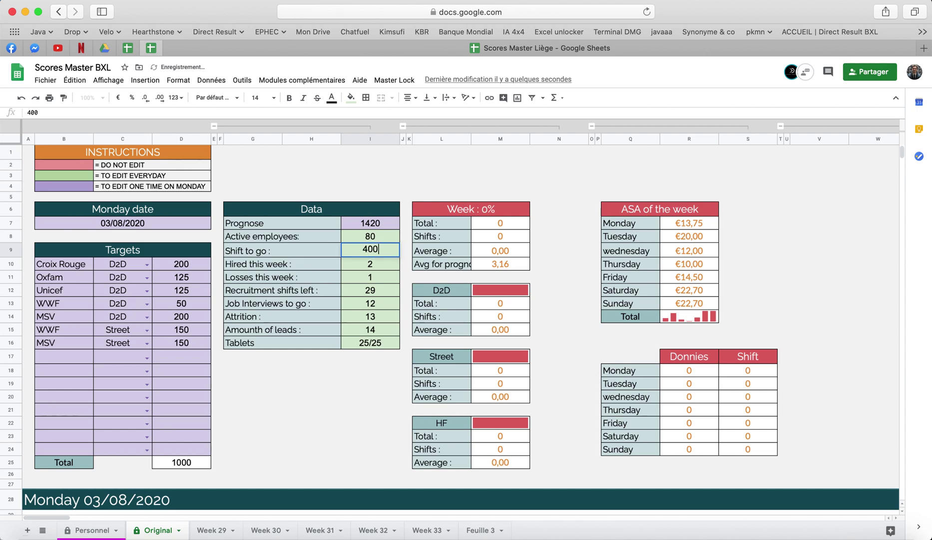
pyautogui.press('Return')
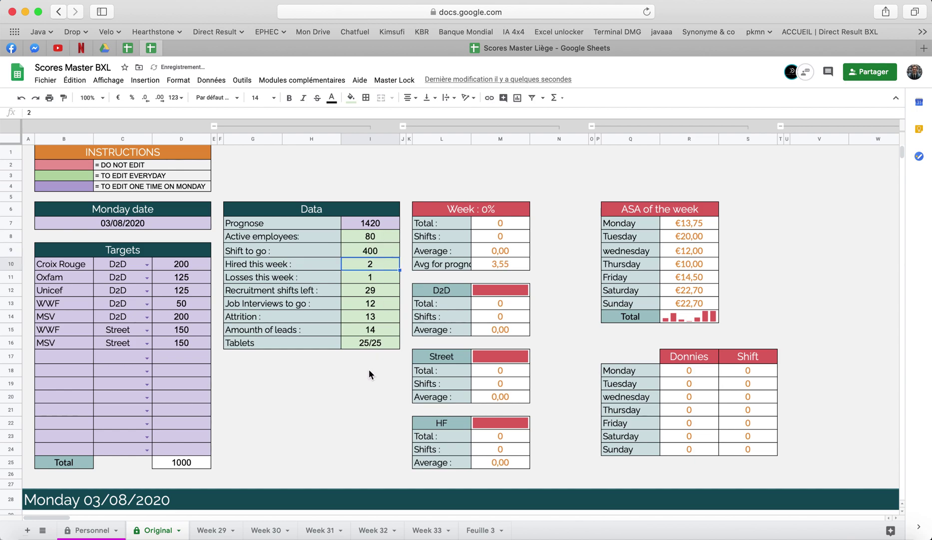
pyautogui.click(372, 319)
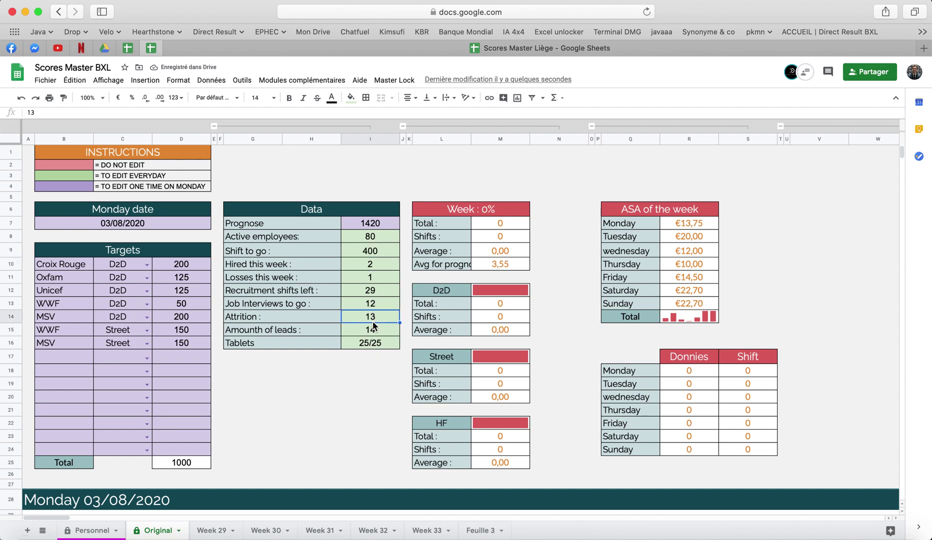
pyautogui.write('20')
pyautogui.press('Return')
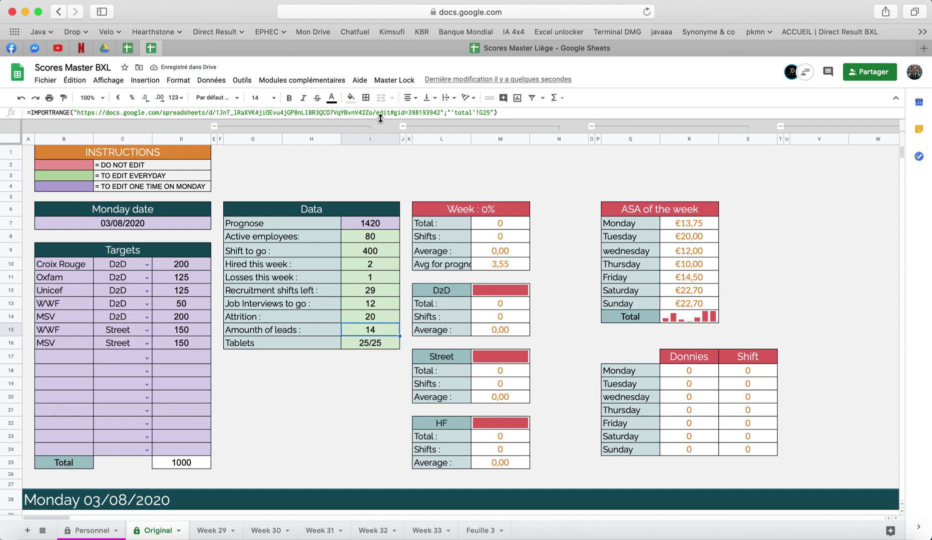
# Step: Fill the Amounth of leads value cell with the light red used for DO NOT EDIT cells
pyautogui.click(351, 98)
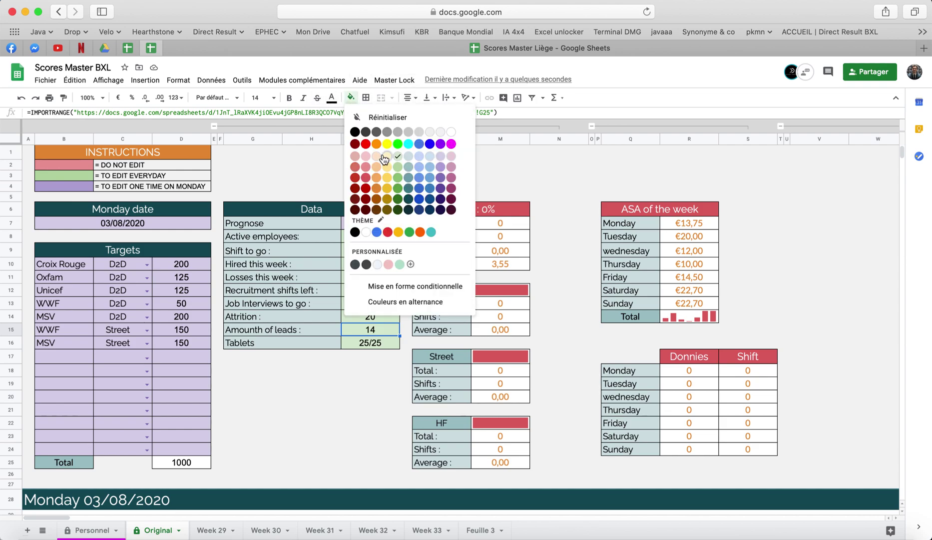
pyautogui.click(366, 167)
pyautogui.click(262, 165)
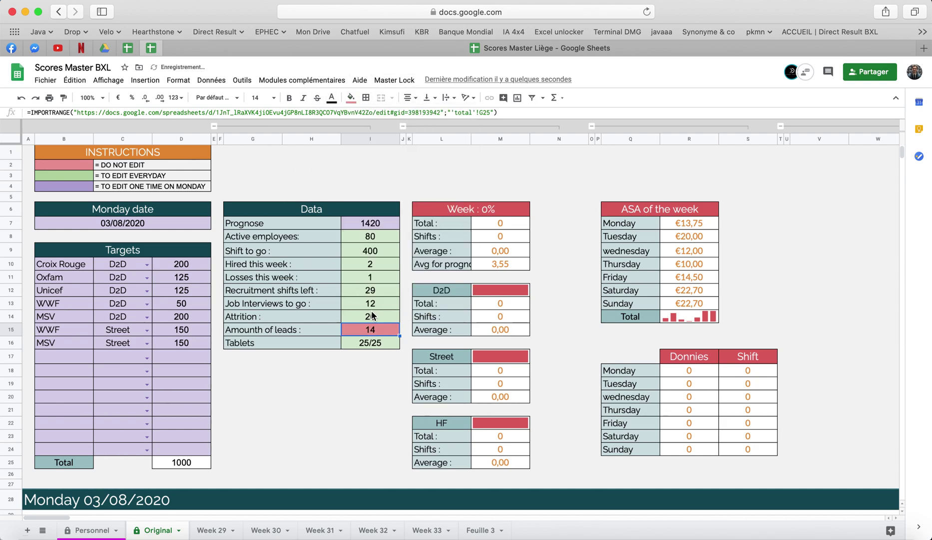
# Step: Review the Data table's leads, Tablets and Job Interviews entries against the legend's everyday-edit colour
pyautogui.click(370, 330)
pyautogui.click(346, 302)
pyautogui.click(363, 327)
pyautogui.click(380, 342)
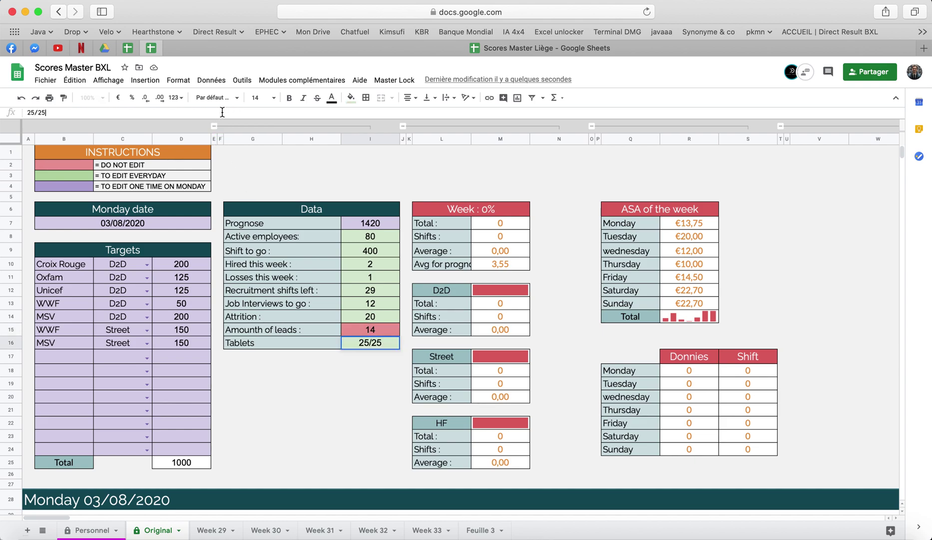
pyautogui.click(332, 188)
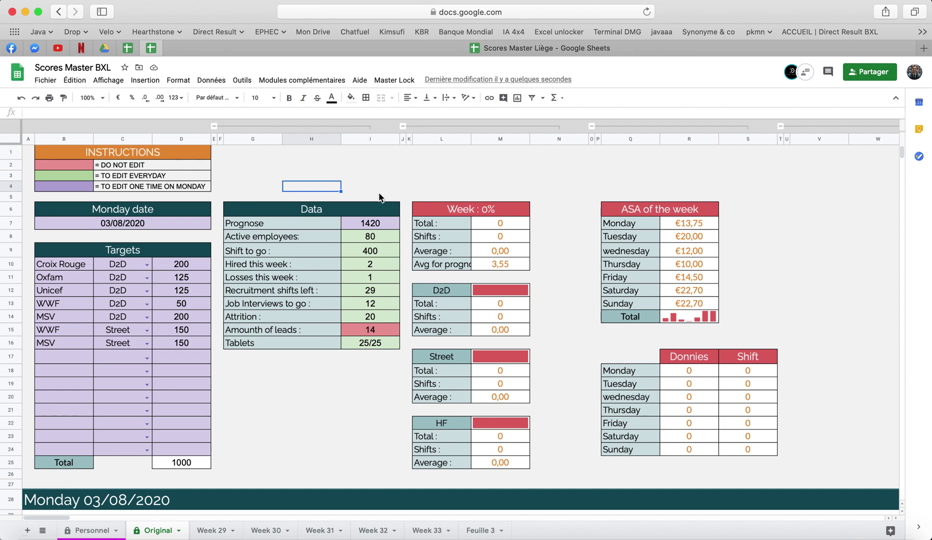
pyautogui.click(56, 177)
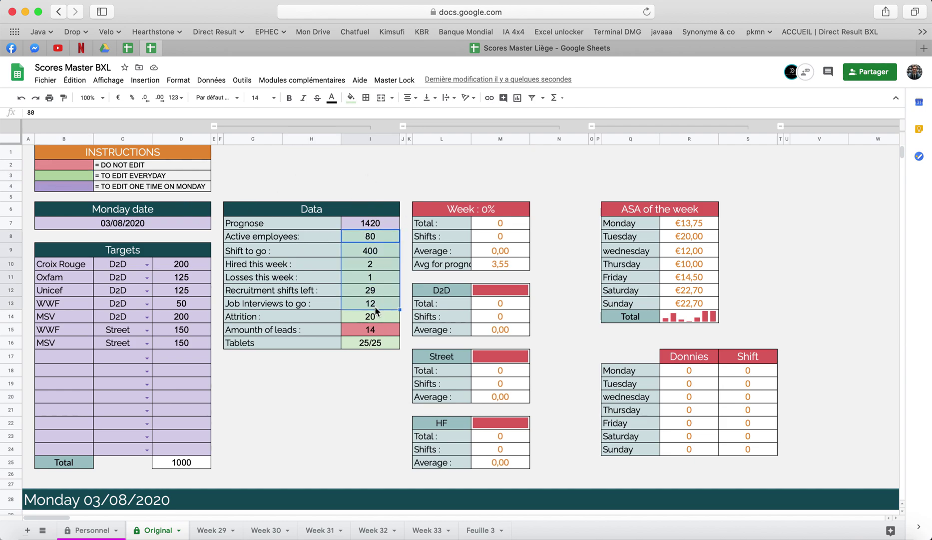
pyautogui.click(277, 304)
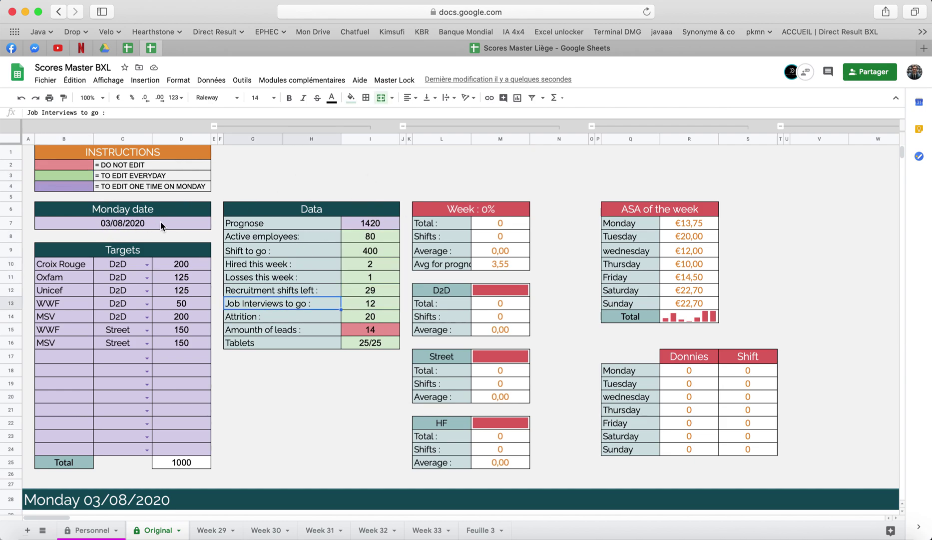
pyautogui.click(255, 182)
pyautogui.scroll(-1, 254, 182)
pyautogui.scroll(1, 254, 186)
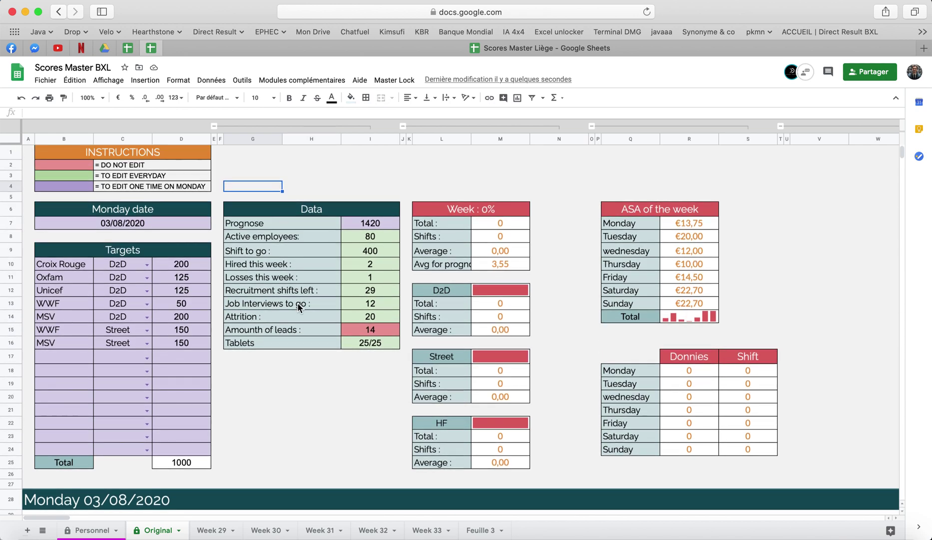
# Step: Set the Monday date to 10/08/2020
pyautogui.doubleClick(140, 223)
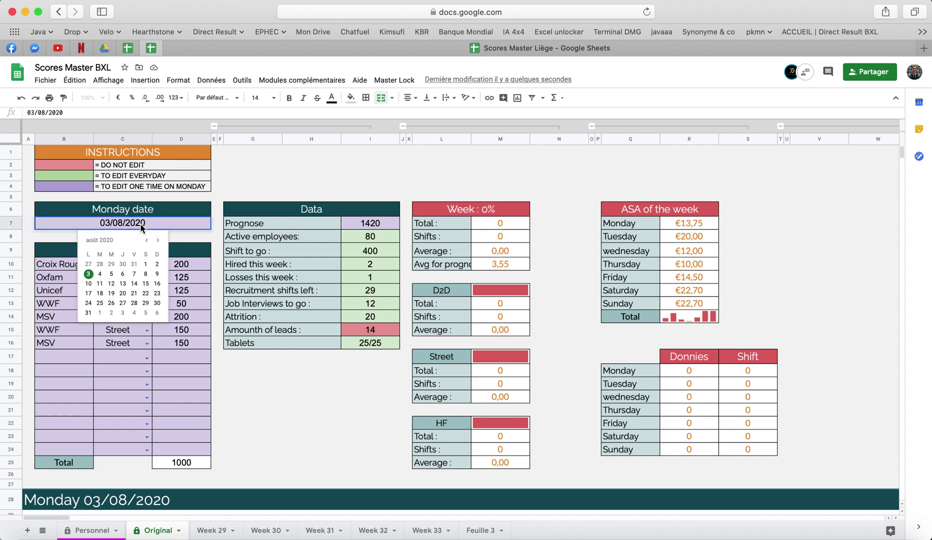
pyautogui.click(88, 282)
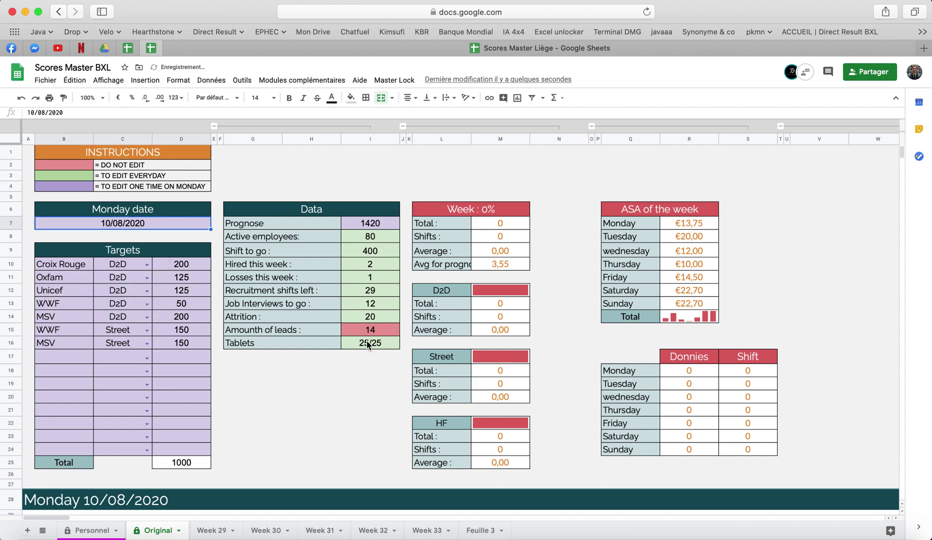
pyautogui.click(313, 396)
# Step: Examine the date formulas in the Monday, Tuesday and Wednesday section headings and the Monday date cell they reference
pyautogui.scroll(-2, 314, 396)
pyautogui.click(171, 456)
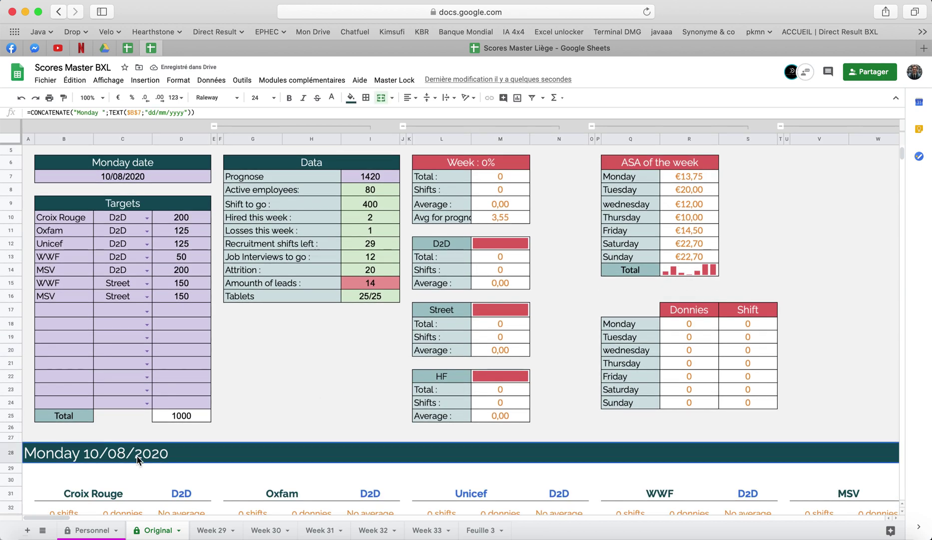
pyautogui.scroll(-10, 136, 454)
pyautogui.click(108, 492)
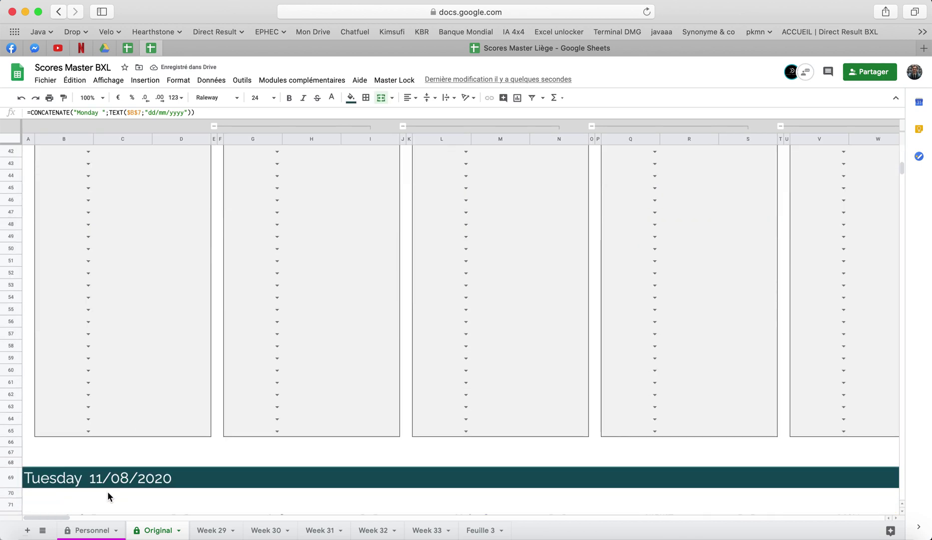
pyautogui.scroll(-6, 207, 396)
pyautogui.scroll(-7, 207, 396)
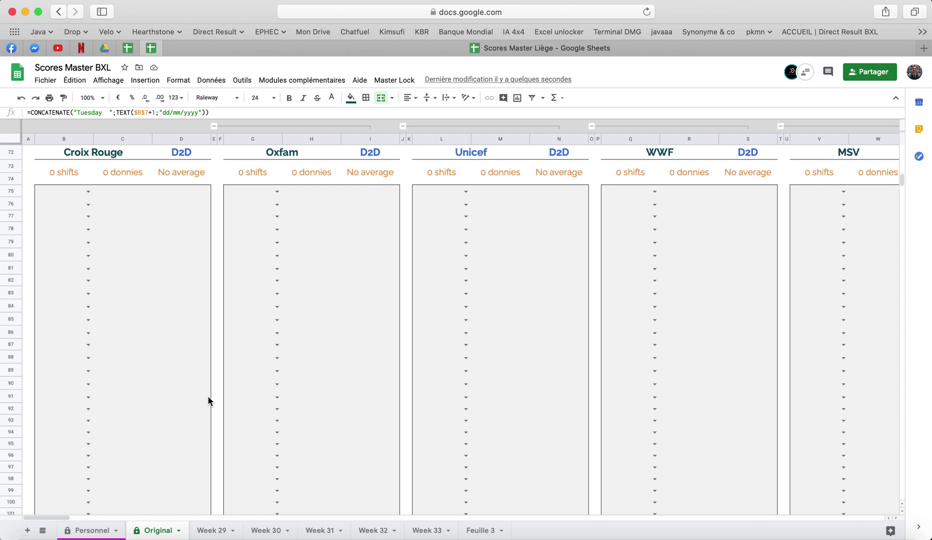
pyautogui.click(142, 412)
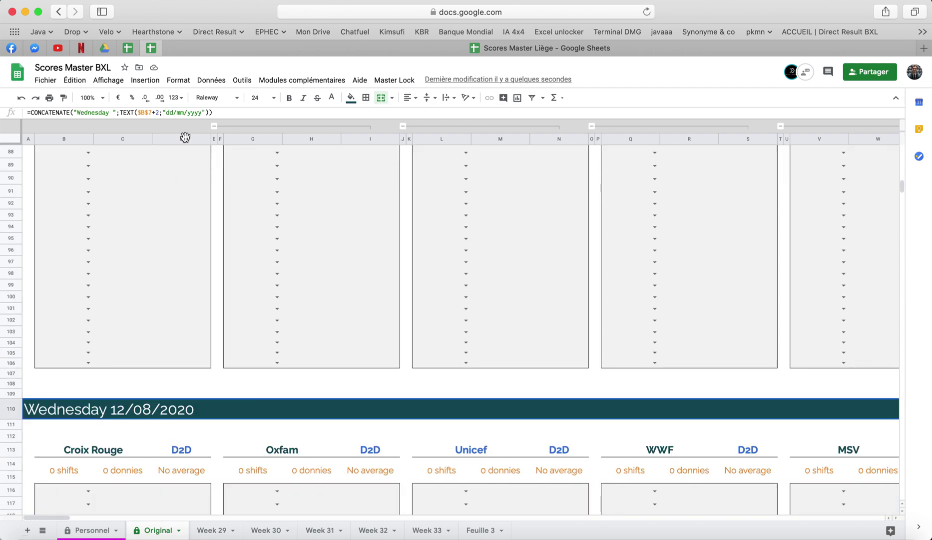
pyautogui.click(132, 381)
pyautogui.click(138, 414)
pyautogui.scroll(20, 155, 156)
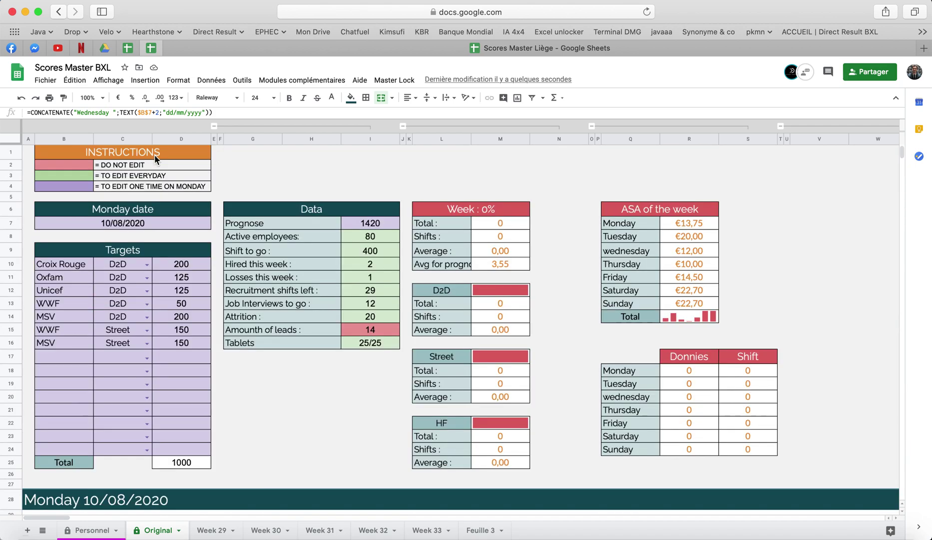
pyautogui.click(125, 226)
pyautogui.click(319, 424)
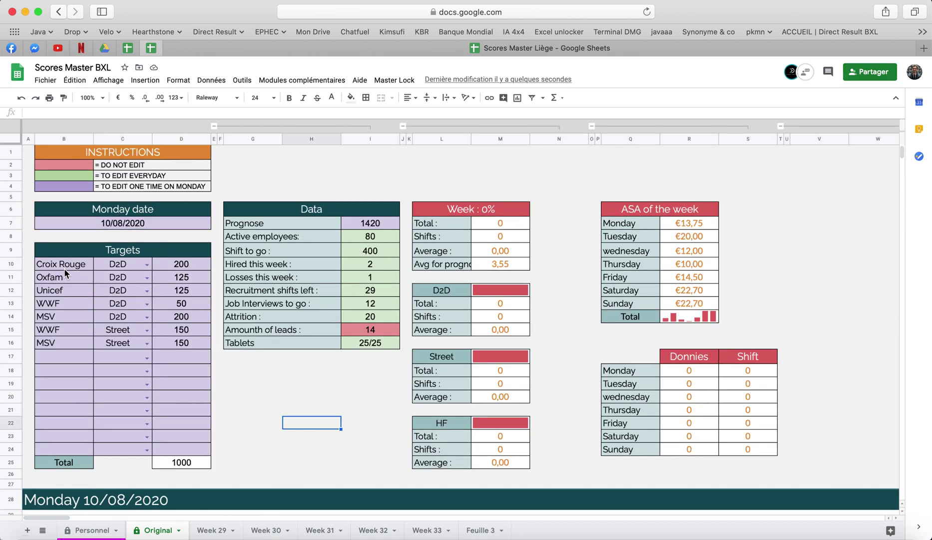
pyautogui.click(378, 223)
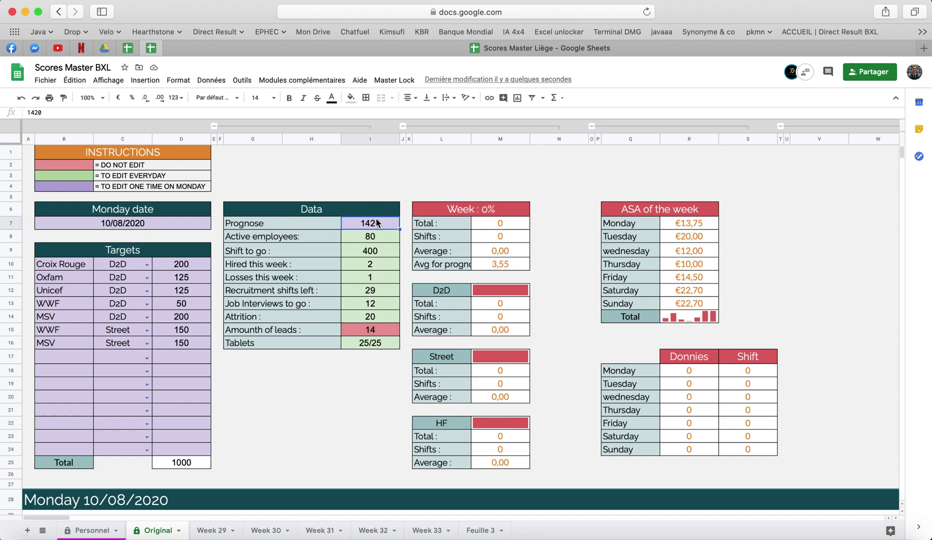
pyautogui.write('400')
pyautogui.press('Return')
# Step: Set the Prognose value in the Data table to 500
pyautogui.click(380, 223)
pyautogui.write('500')
pyautogui.press('Return')
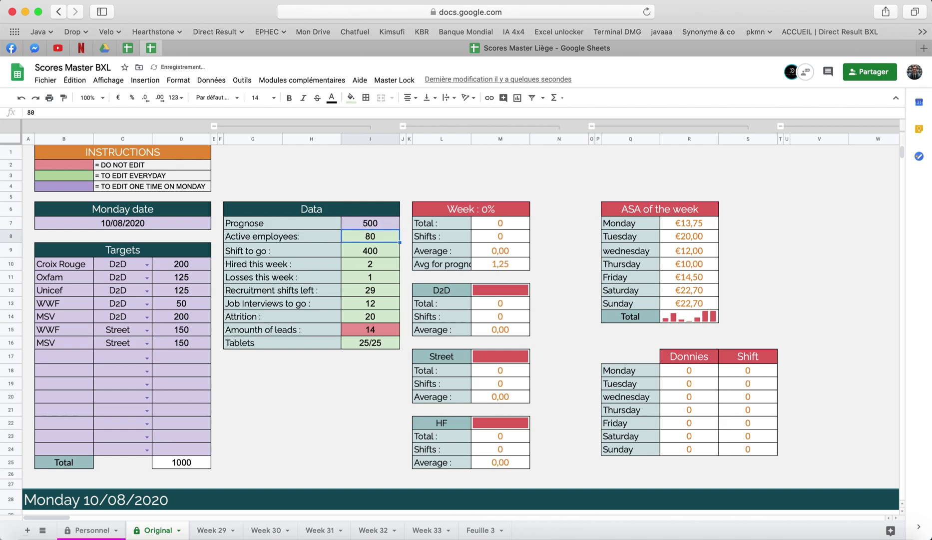
pyautogui.click(387, 179)
pyautogui.click(364, 224)
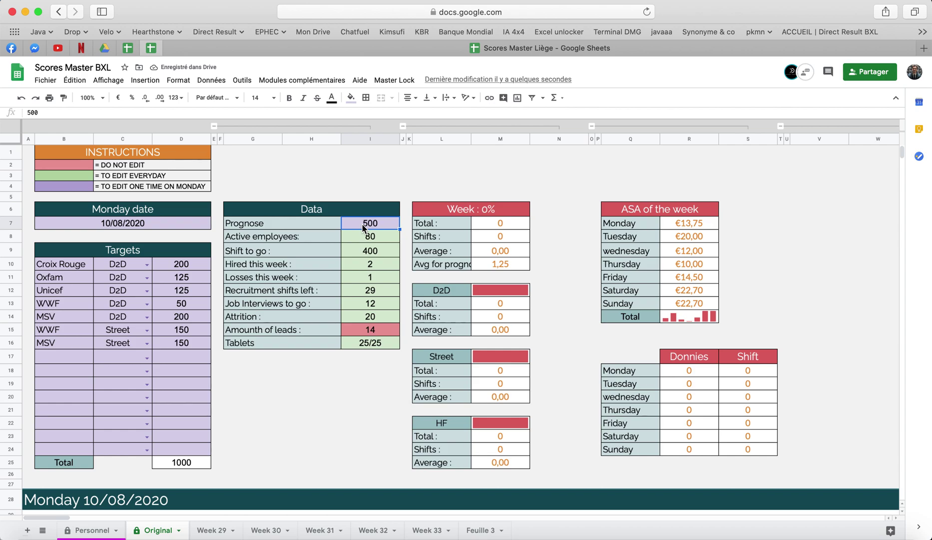
pyautogui.click(410, 179)
pyautogui.click(368, 225)
pyautogui.click(419, 183)
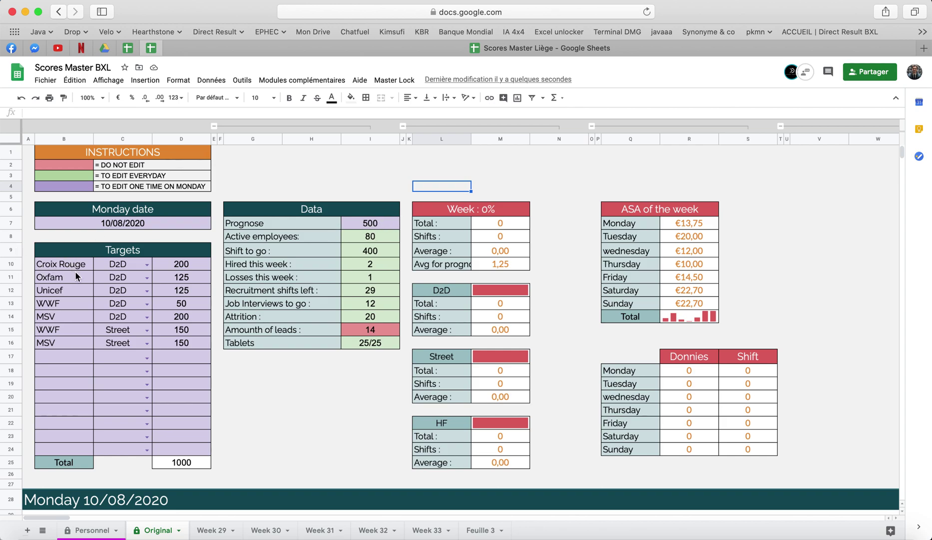
# Step: Change the Croix Rouge campaign type in the Targets table to Street
pyautogui.click(147, 264)
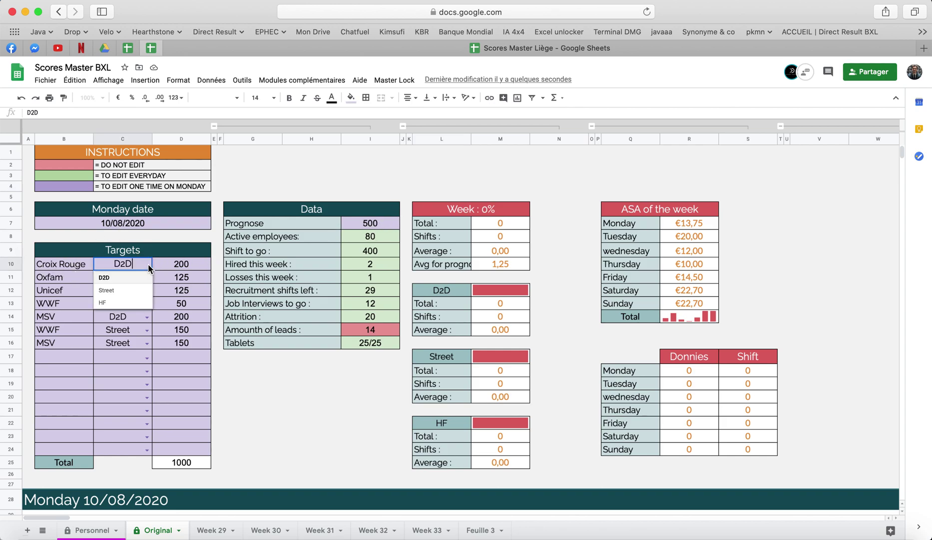
pyautogui.click(132, 291)
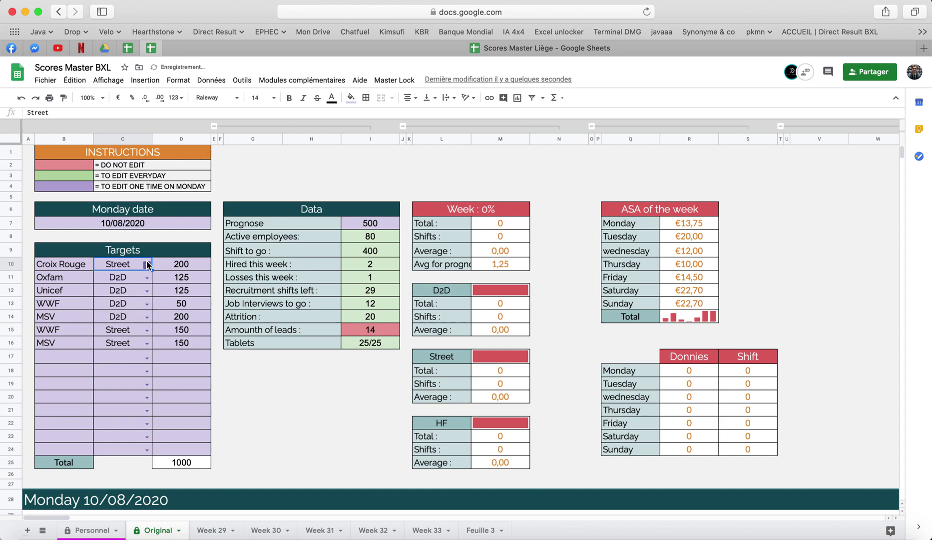
# Step: Add the campaign TEST 3 with type D2D and a target of 288 below the last MSV row of the Targets table
pyautogui.click(78, 357)
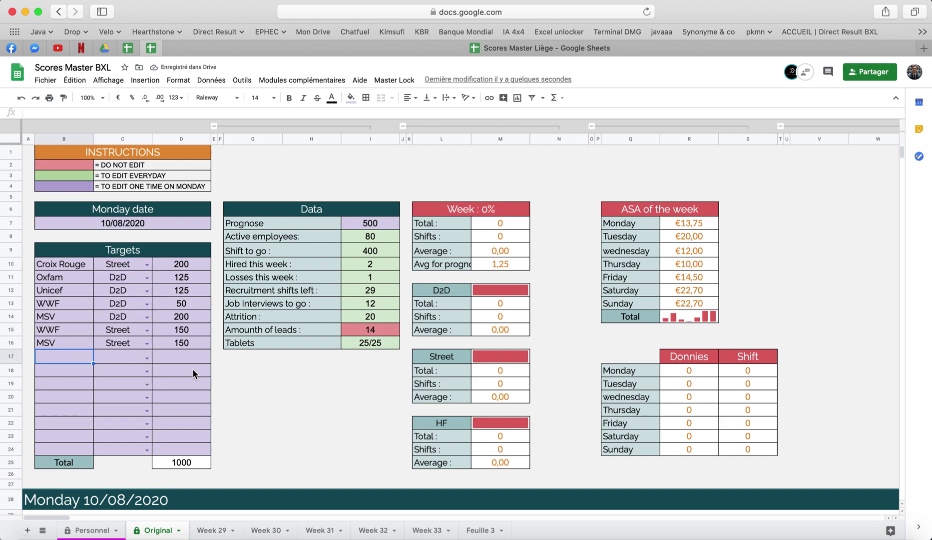
pyautogui.write('TEST 3')
pyautogui.press('Return')
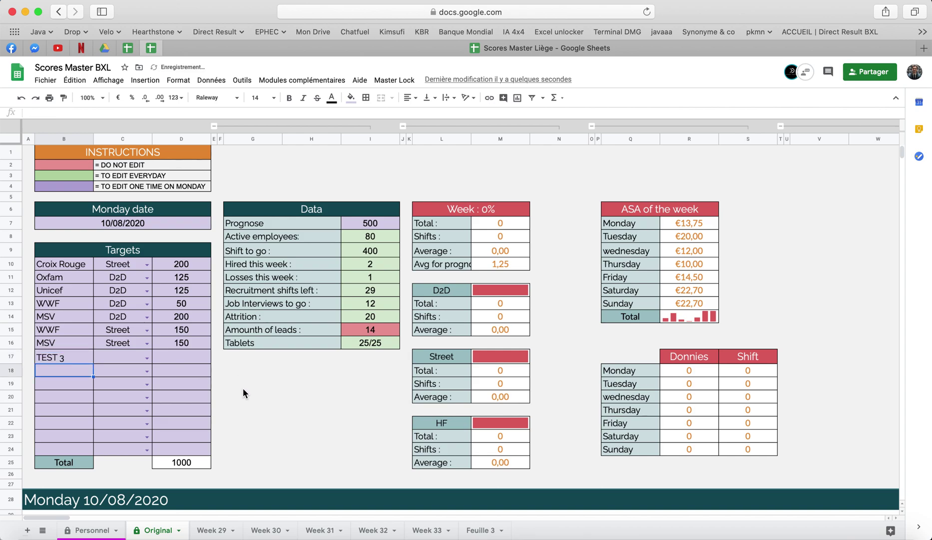
pyautogui.click(146, 357)
pyautogui.click(127, 371)
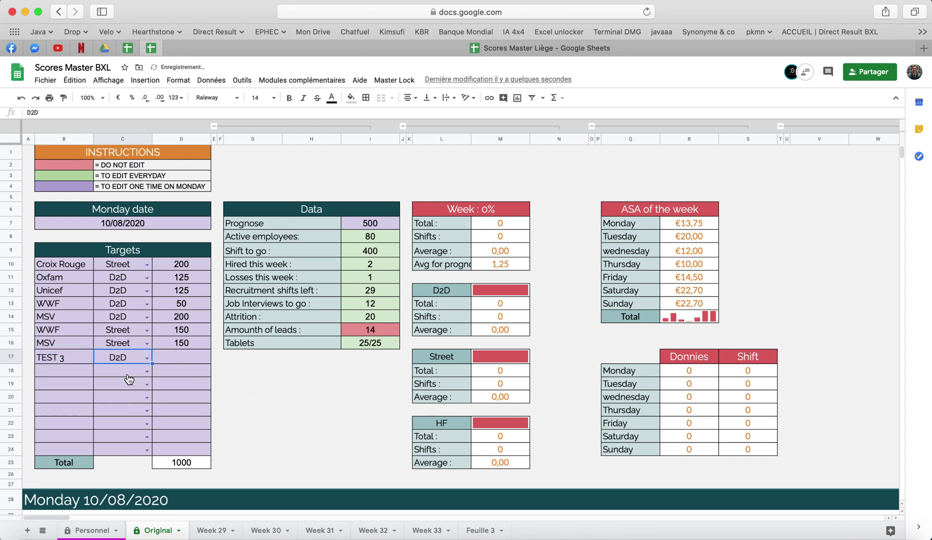
pyautogui.click(184, 359)
pyautogui.write('288')
pyautogui.press('Return')
pyautogui.click(345, 449)
# Step: Examine the Total formula of the Targets table and the campaign rows it sums
pyautogui.scroll(-1, 221, 423)
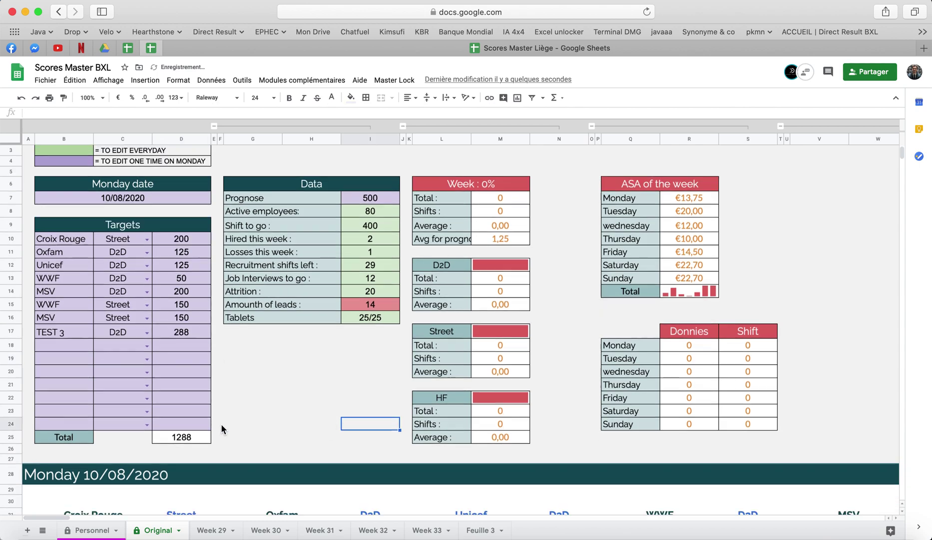
pyautogui.click(184, 438)
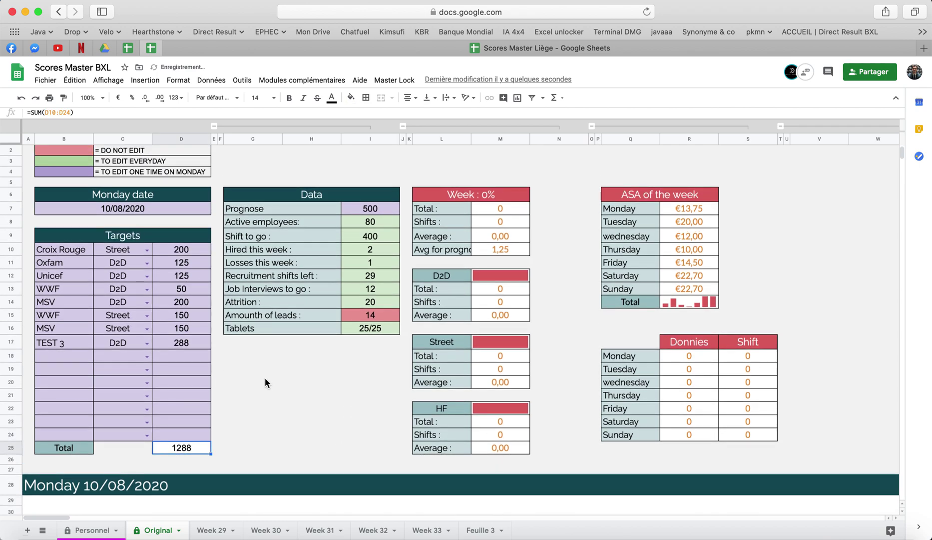
pyautogui.scroll(-1, 266, 383)
pyautogui.moveTo(63, 227); pyautogui.dragTo(195, 414)
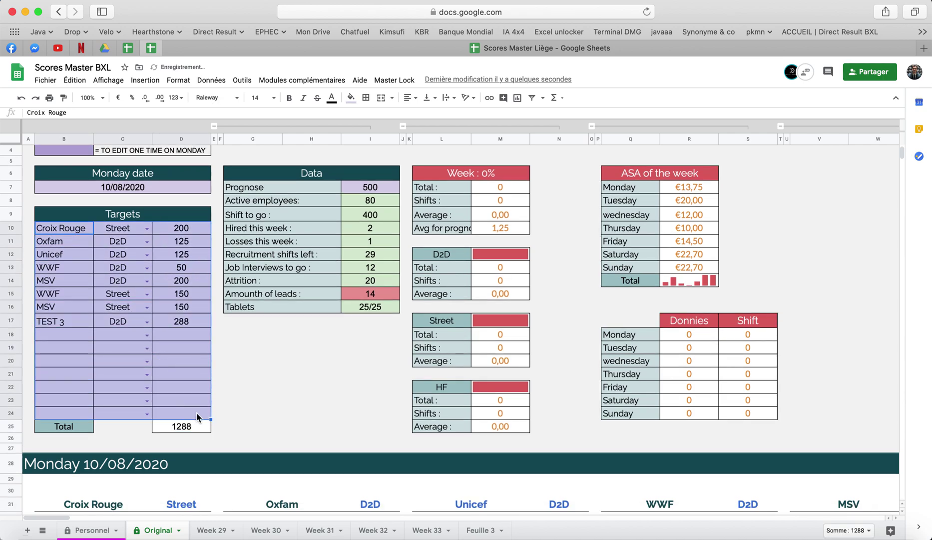
pyautogui.click(267, 397)
# Step: Compare the Croix Rouge and Oxfam headings in the Monday section with the Targets rows they reference
pyautogui.scroll(-1, 267, 397)
pyautogui.click(120, 218)
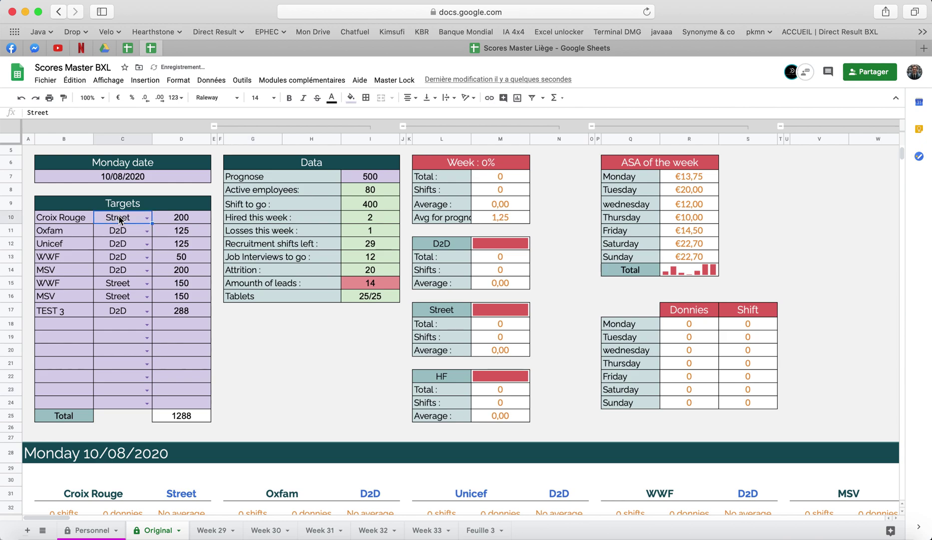
pyautogui.scroll(-10, 329, 422)
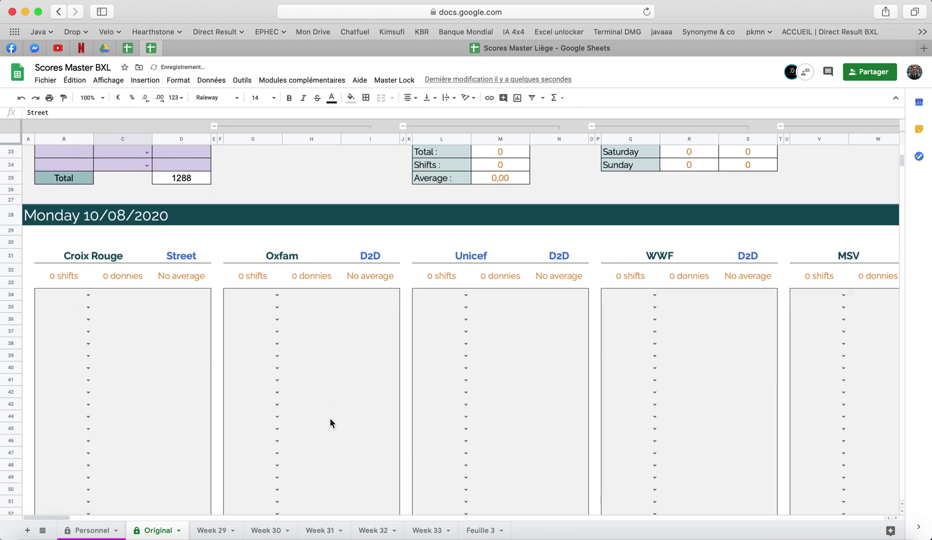
pyautogui.scroll(-2, 330, 422)
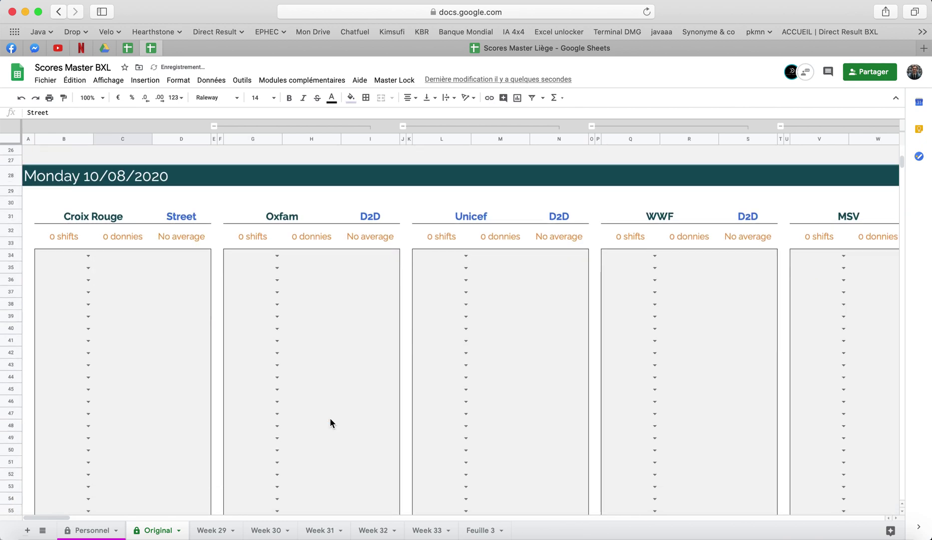
pyautogui.click(80, 218)
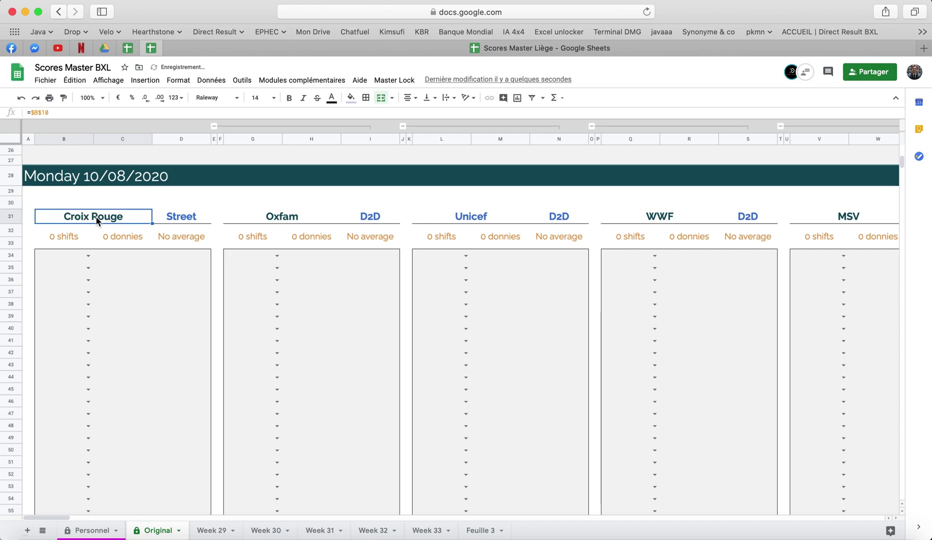
pyautogui.click(189, 221)
pyautogui.moveTo(68, 215); pyautogui.dragTo(197, 518)
pyautogui.scroll(5, 213, 376)
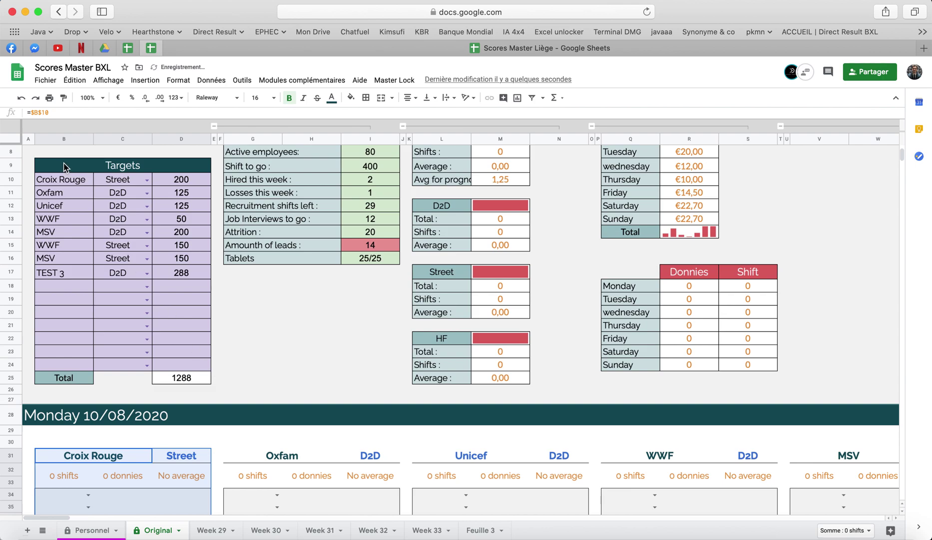
pyautogui.click(56, 182)
pyautogui.moveTo(56, 187); pyautogui.dragTo(114, 181)
pyautogui.moveTo(56, 195); pyautogui.dragTo(115, 195)
pyautogui.scroll(-1, 319, 343)
pyautogui.scroll(-3, 319, 343)
pyautogui.moveTo(272, 347); pyautogui.dragTo(350, 345)
pyautogui.scroll(5, 350, 346)
pyautogui.scroll(-6, 307, 380)
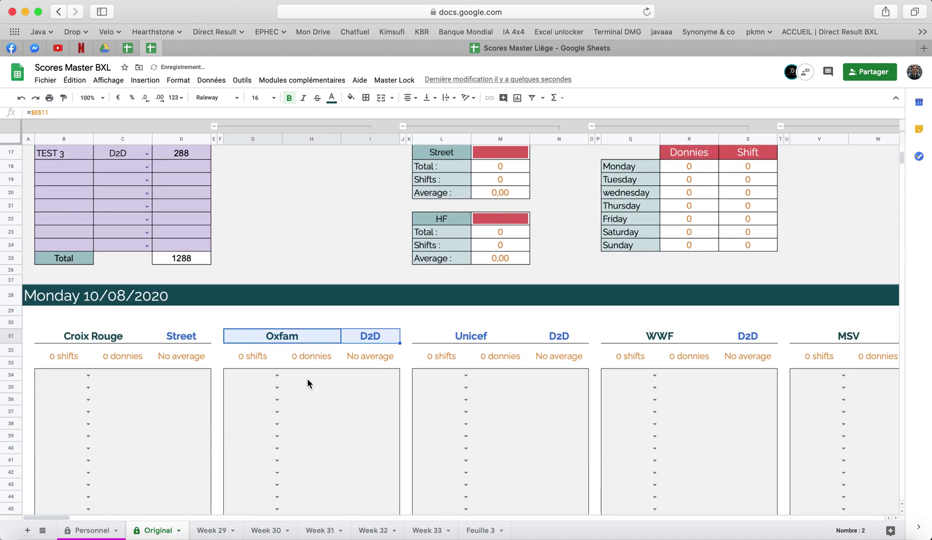
# Step: Examine the formulas behind the TEST 3 campaign name and type headings in the Monday section
pyautogui.hscroll(8, 483, 390)
pyautogui.hscroll(12, 483, 390)
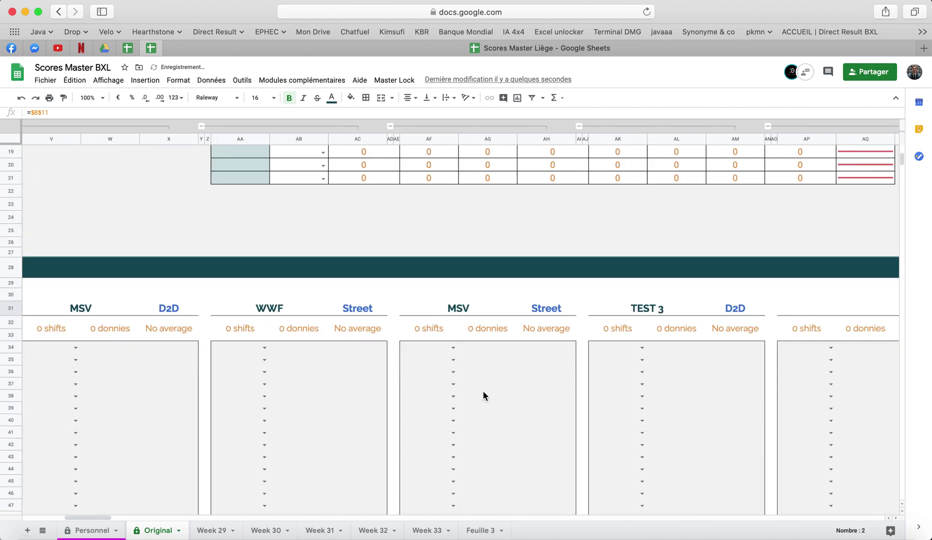
pyautogui.click(470, 311)
pyautogui.click(554, 307)
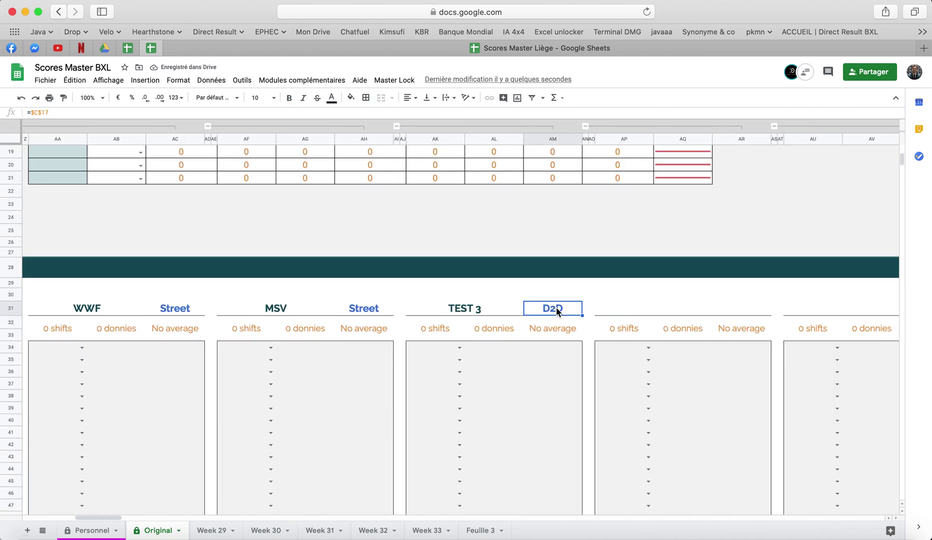
pyautogui.click(466, 310)
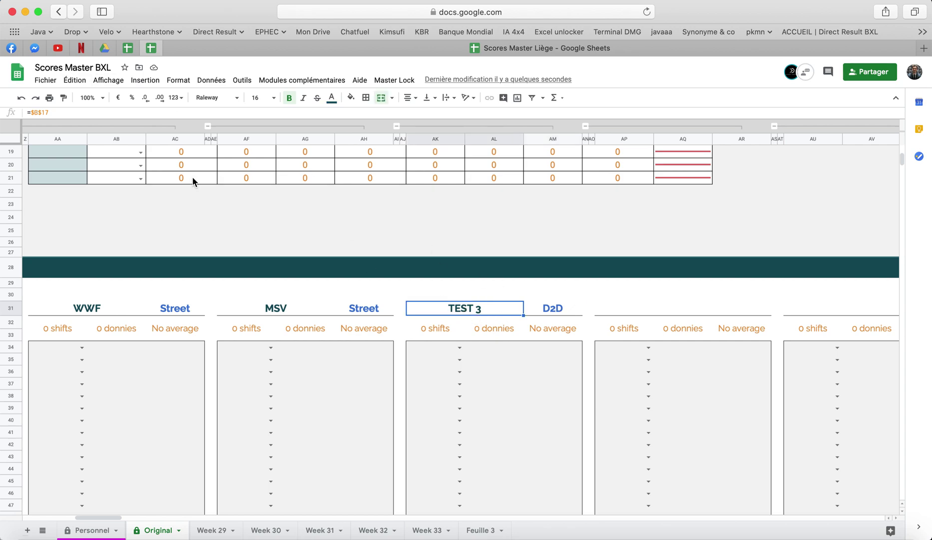
# Step: Examine the shifts, donnies and average formulas under TEST 3 and its neighbouring campaign blocks in the Monday section
pyautogui.click(442, 330)
pyautogui.click(481, 323)
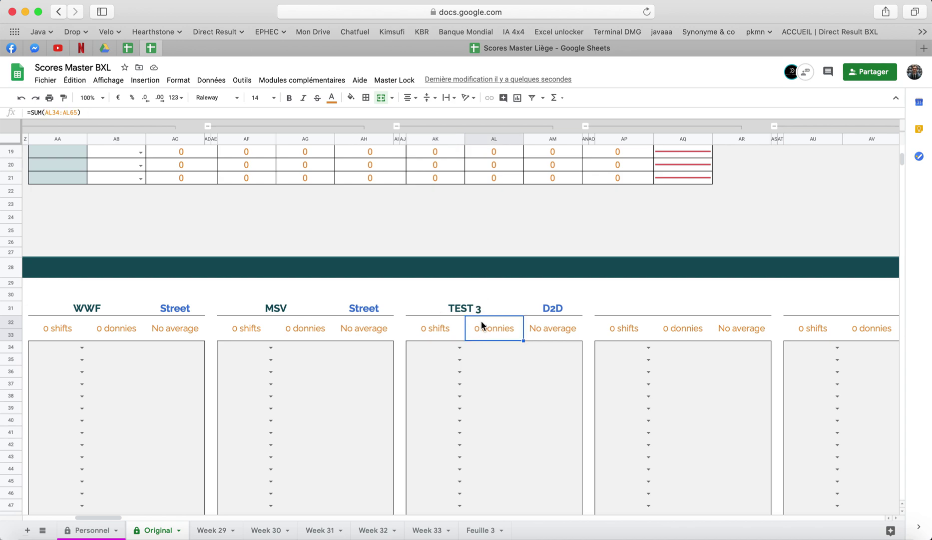
pyautogui.click(533, 325)
pyautogui.click(618, 327)
pyautogui.click(683, 330)
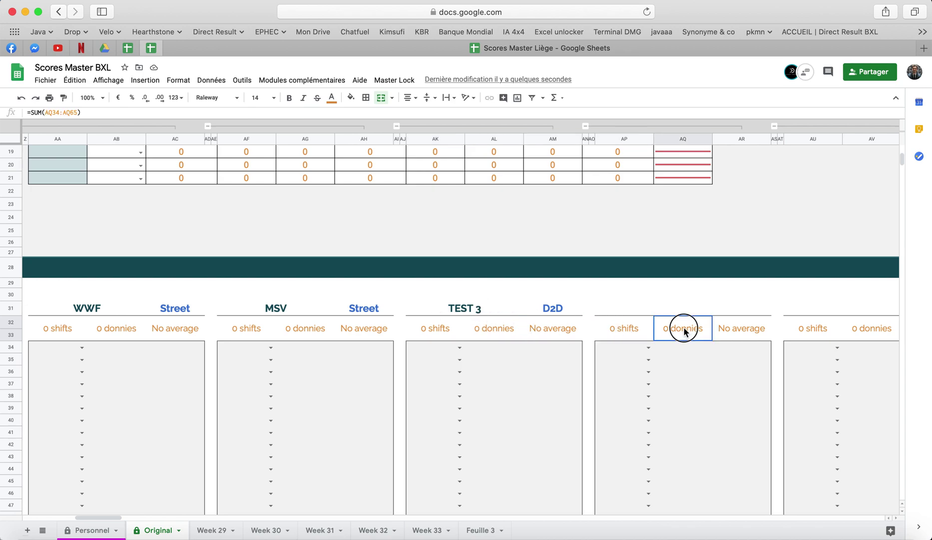
pyautogui.click(559, 328)
pyautogui.click(361, 327)
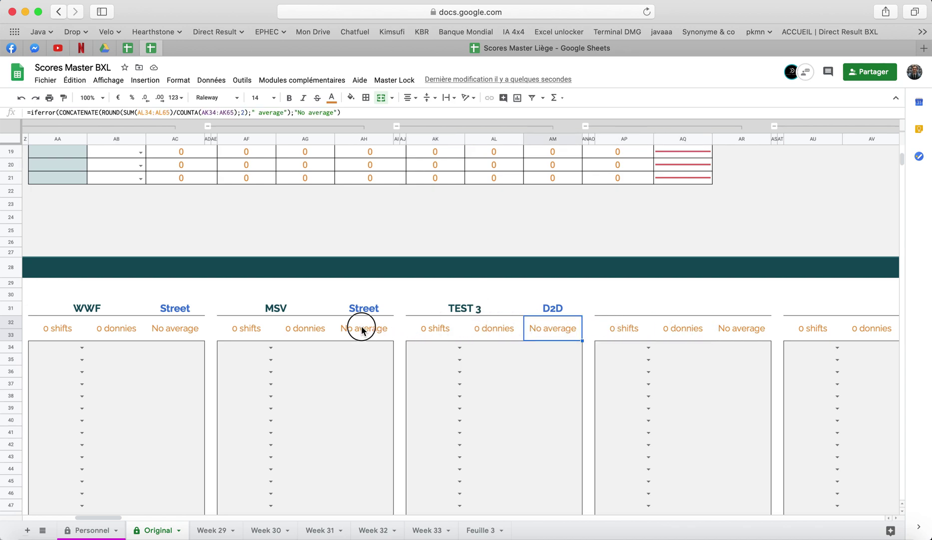
pyautogui.click(303, 327)
pyautogui.click(253, 327)
pyautogui.hscroll(-15, 252, 326)
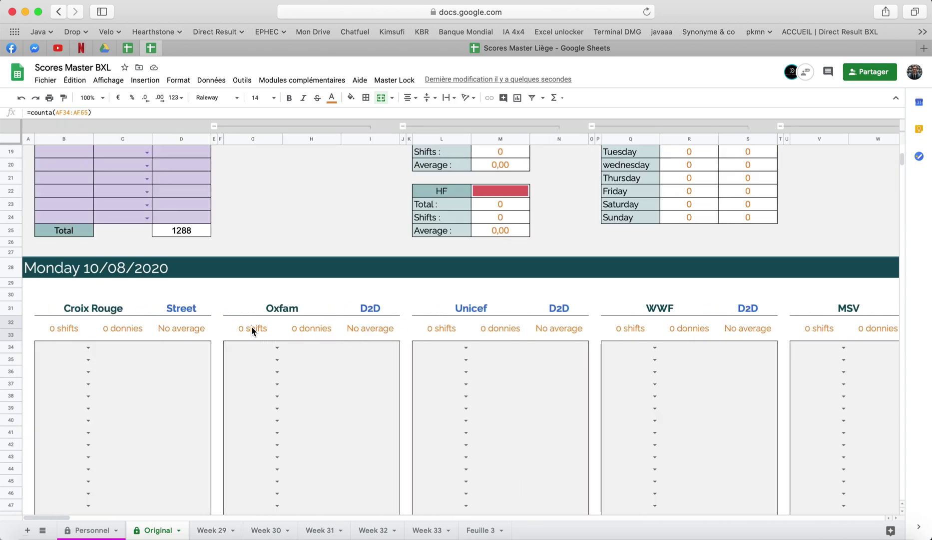
# Step: Review the Targets table's campaign rows against the campaign blocks of the Monday section
pyautogui.scroll(-1, 252, 327)
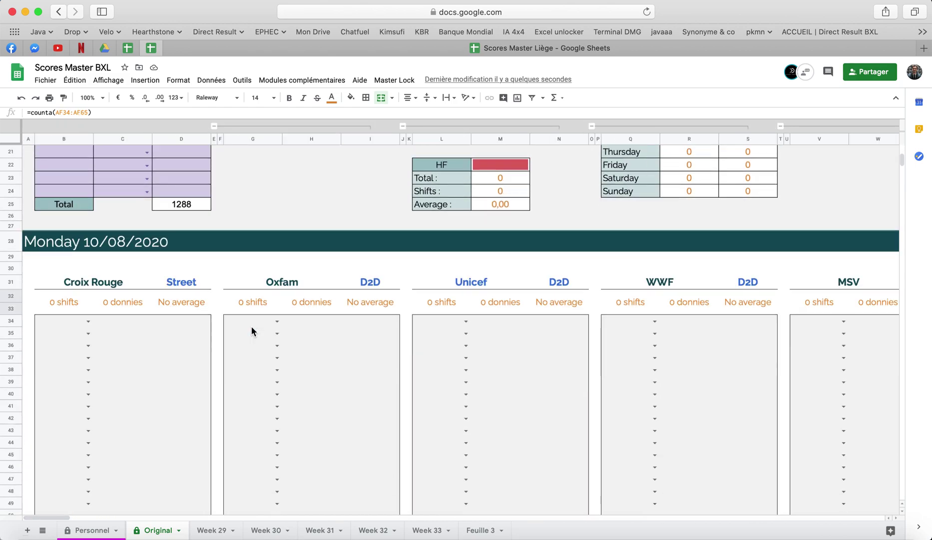
pyautogui.scroll(6, 252, 327)
pyautogui.scroll(-4, 251, 327)
pyautogui.scroll(5, 241, 315)
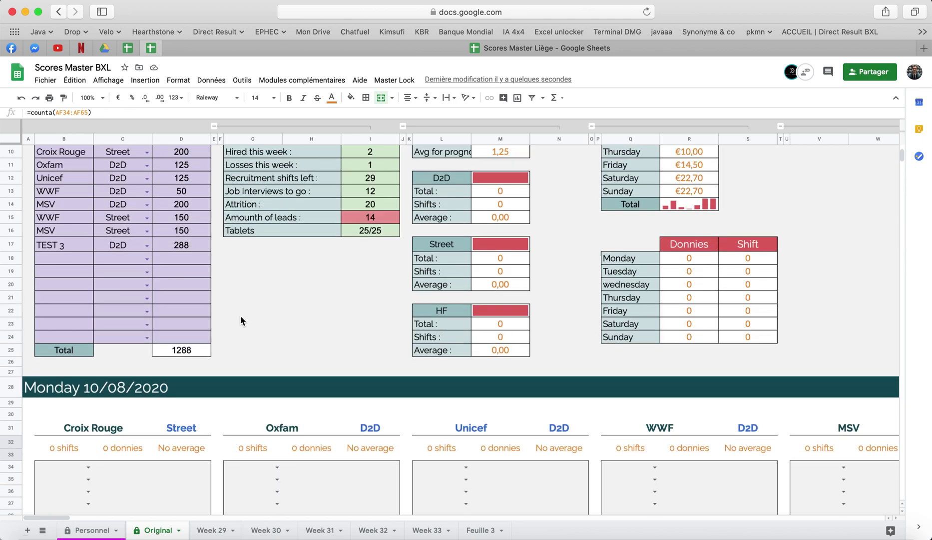
pyautogui.moveTo(65, 252); pyautogui.dragTo(171, 357)
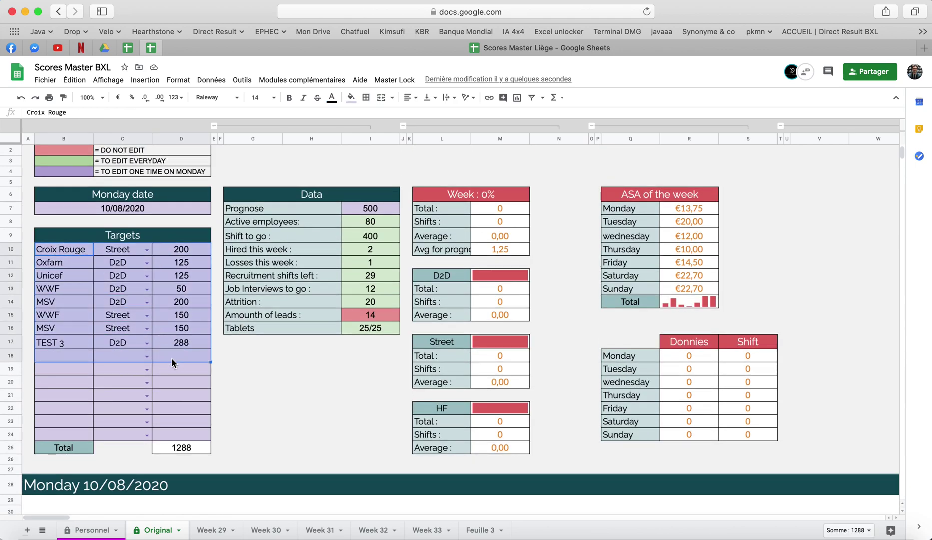
pyautogui.scroll(-1, 319, 413)
pyautogui.scroll(-7, 320, 415)
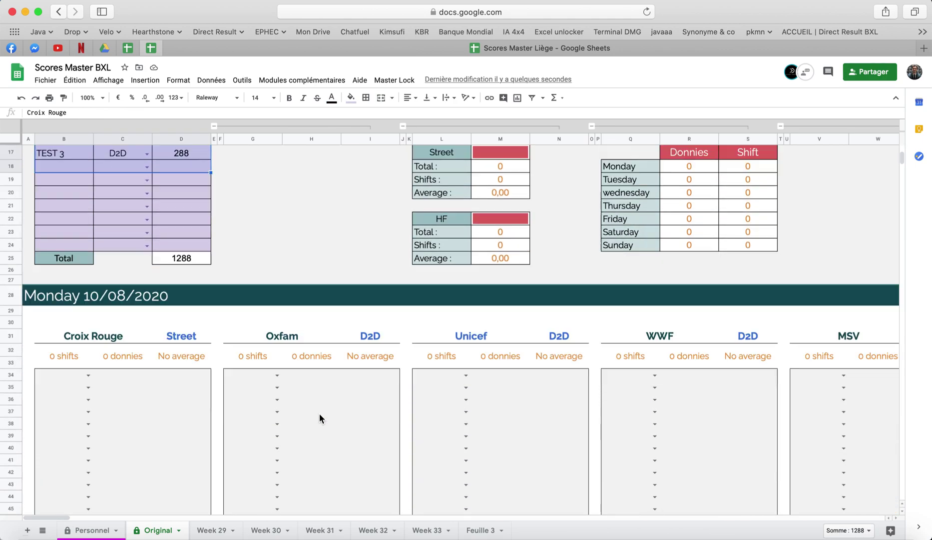
pyautogui.click(320, 339)
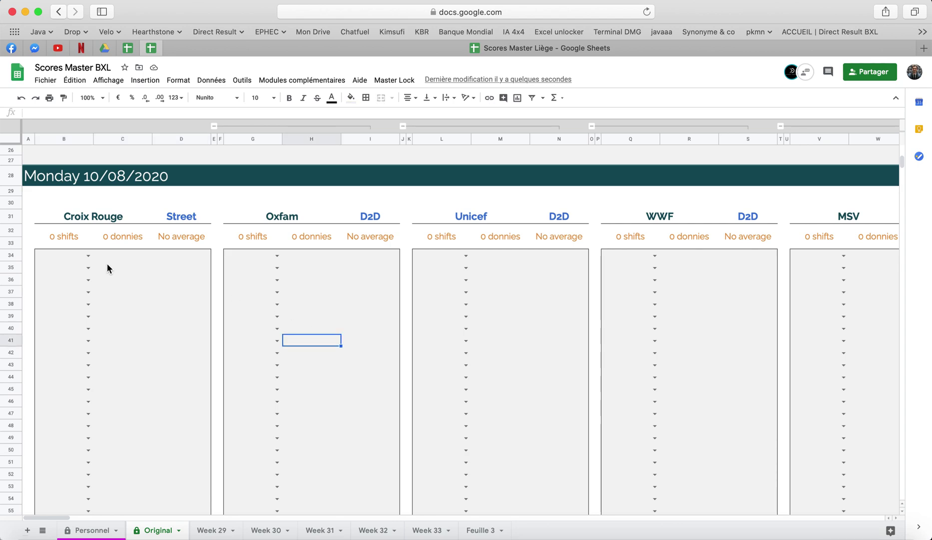
# Step: Choose employees for rows 34, 36 and 37 of Monday's Croix Rouge Street block
pyautogui.click(88, 256)
pyautogui.click(85, 431)
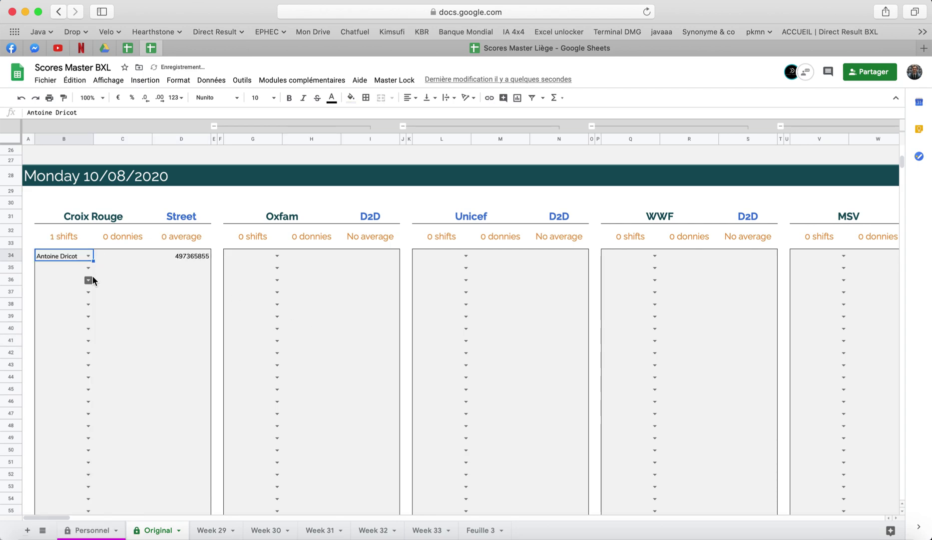
pyautogui.click(88, 279)
pyautogui.click(62, 392)
pyautogui.click(85, 290)
pyautogui.click(62, 428)
# Step: Enter 3, 10 and 30 donnies for the employees in rows 34, 36 and 37 of Monday's Croix Rouge block
pyautogui.click(115, 254)
pyautogui.write('3')
pyautogui.click(118, 280)
pyautogui.write('10')
pyautogui.click(117, 291)
pyautogui.write('30')
pyautogui.press('Return')
pyautogui.click(161, 402)
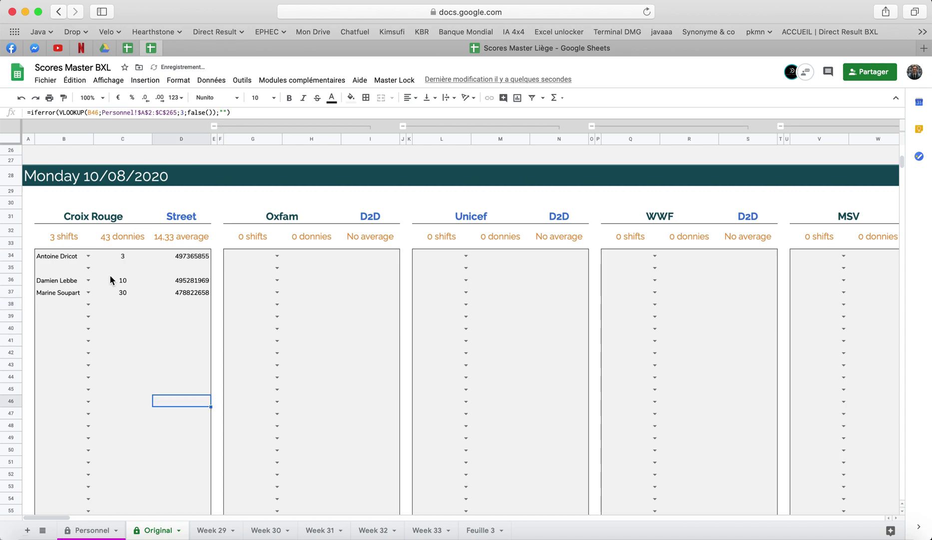
# Step: Check the shifts, donnies and average formulas above Monday's Croix Rouge employee list
pyautogui.scroll(-1, 110, 275)
pyautogui.click(67, 227)
pyautogui.click(119, 225)
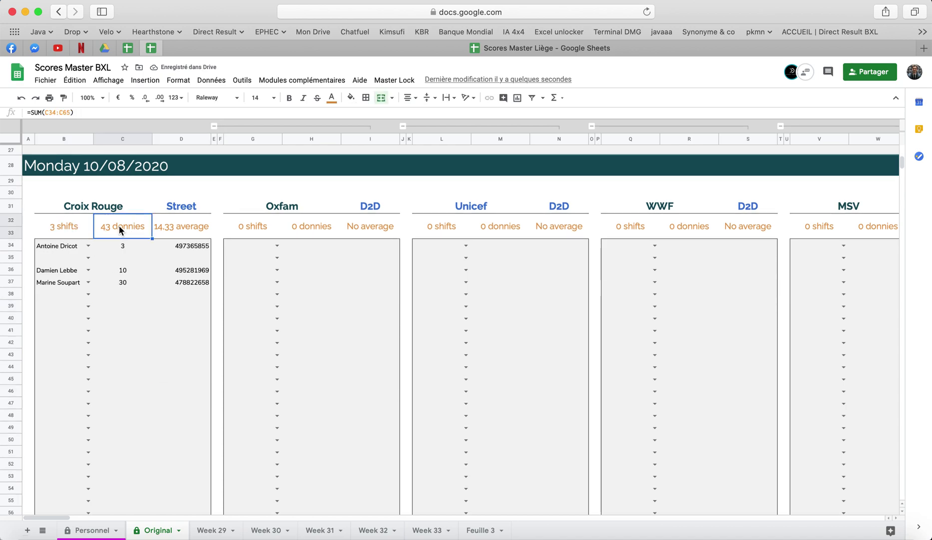
pyautogui.click(164, 225)
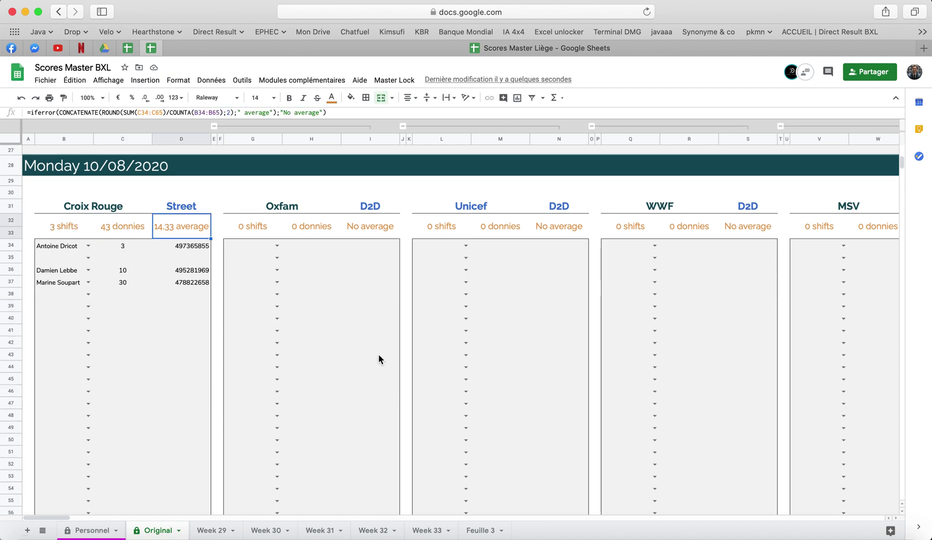
# Step: Examine Monday's summary tables beyond the campaign blocks, including the Quantity and Graph columns of the Amount table
pyautogui.hscroll(3, 379, 353)
pyautogui.hscroll(15, 498, 348)
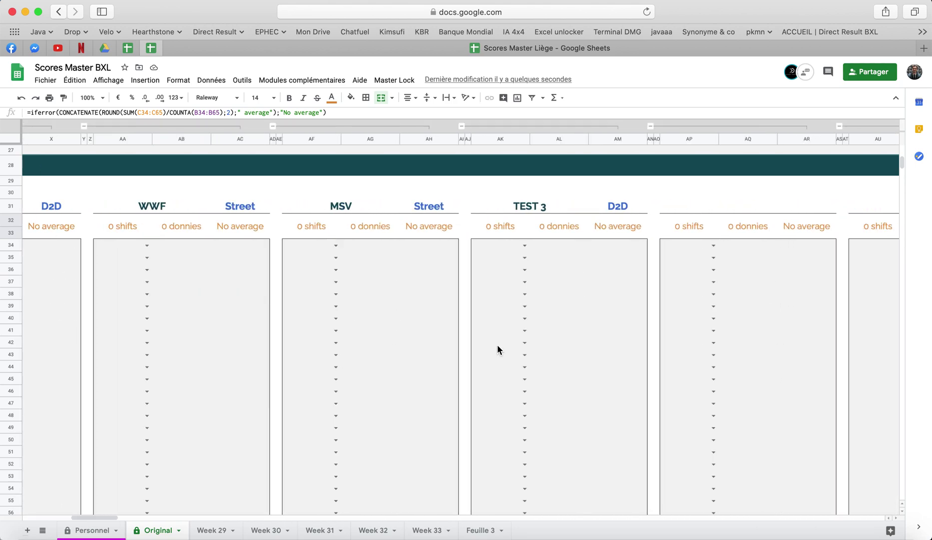
pyautogui.hscroll(15, 498, 345)
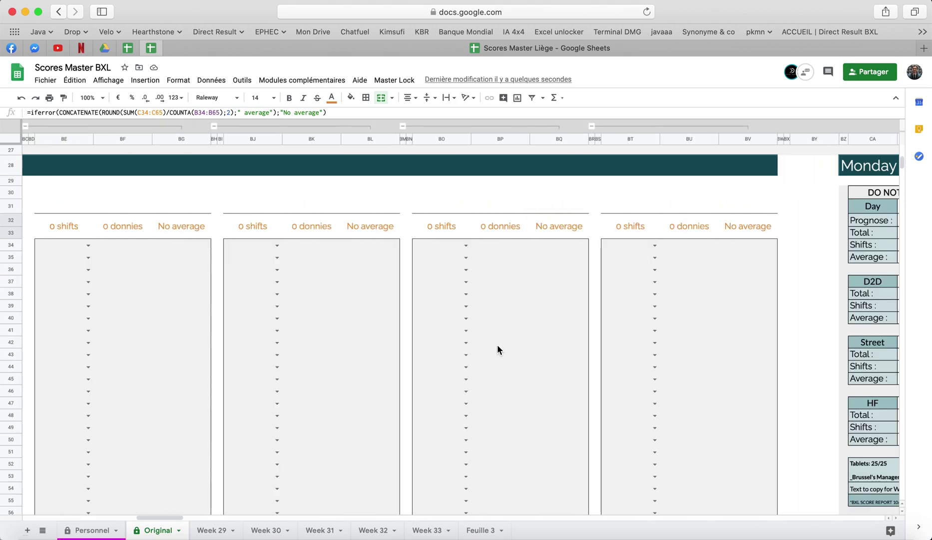
pyautogui.hscroll(10, 497, 345)
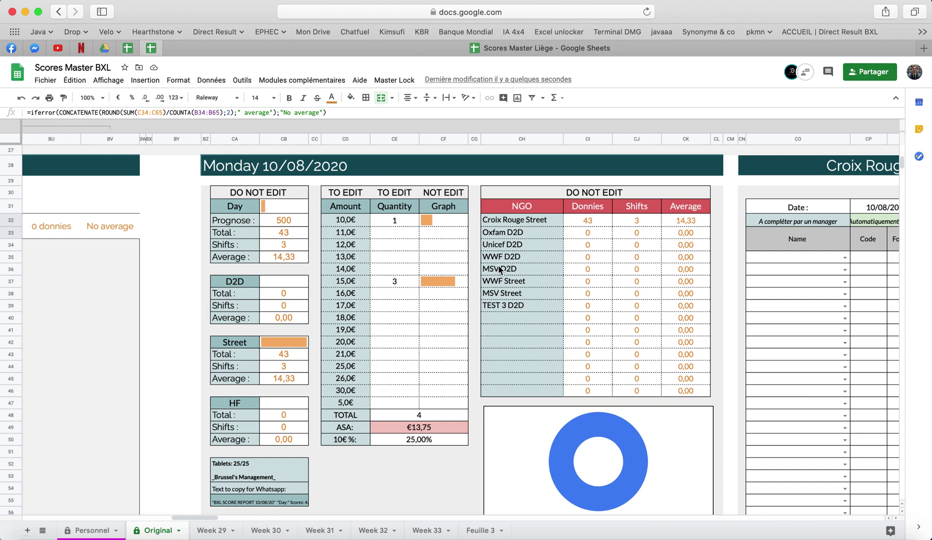
pyautogui.scroll(-1, 499, 270)
pyautogui.hscroll(-3, 498, 268)
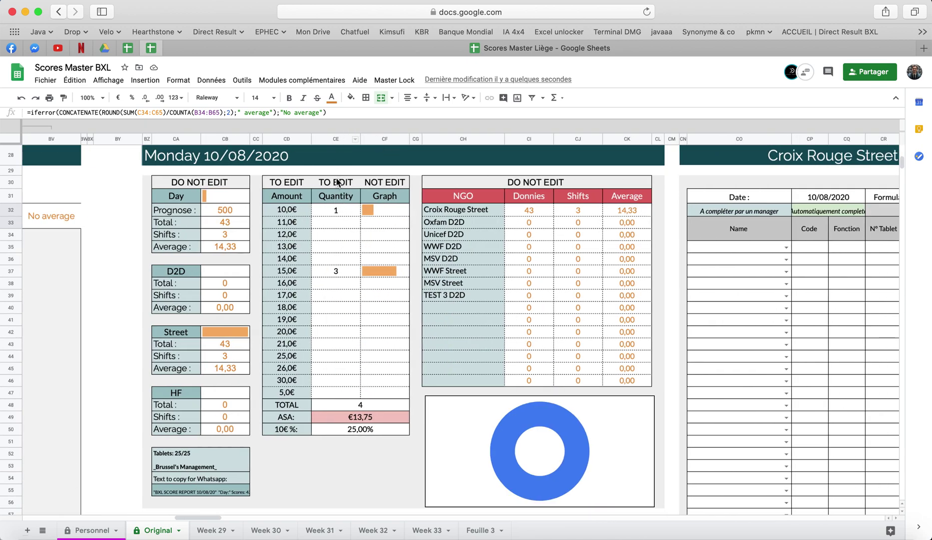
pyautogui.moveTo(334, 197); pyautogui.dragTo(388, 382)
pyautogui.click(388, 383)
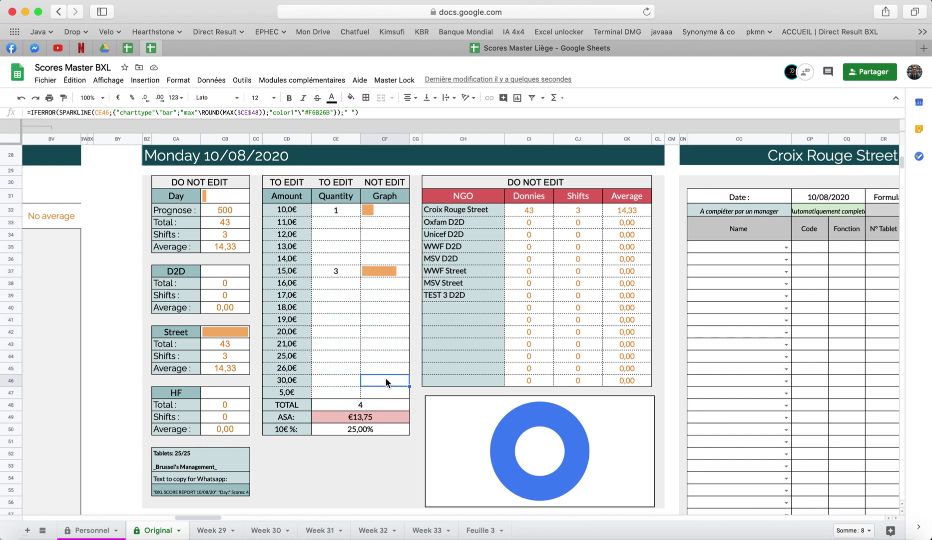
# Step: Set Monday's quantities to 30 for 10,0€, 12 for 15,0€ and 1 for 26,0€ in the Amount table
pyautogui.click(340, 215)
pyautogui.write('30')
pyautogui.press('Return')
pyautogui.click(337, 272)
pyautogui.write('12')
pyautogui.click(334, 368)
pyautogui.write('1')
pyautogui.click(342, 350)
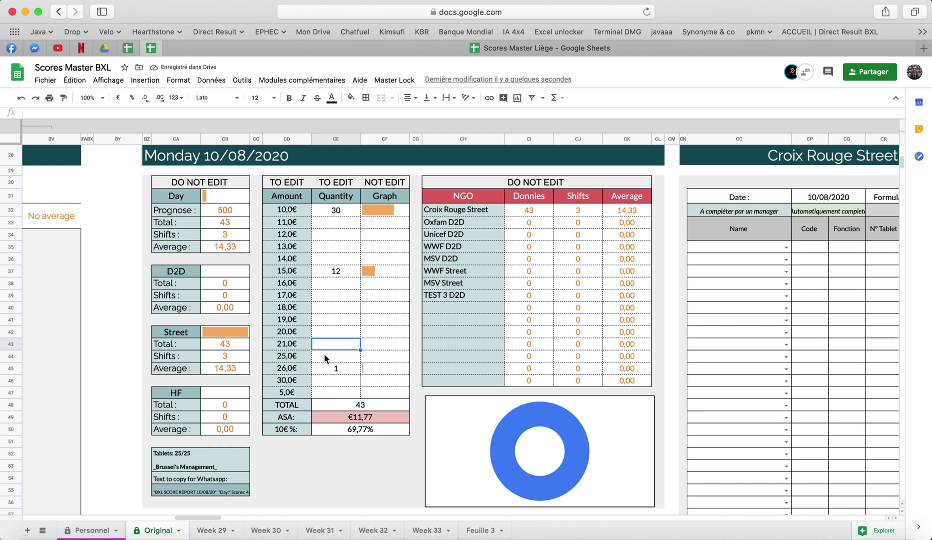
pyautogui.click(340, 315)
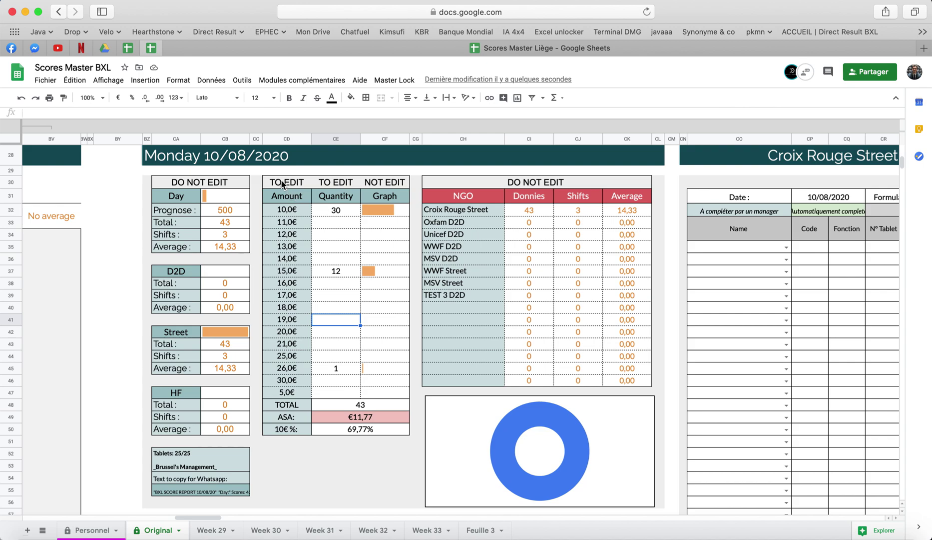
# Step: Replace the 30,0€ amount with 27 in Monday's Amount table and set its quantity to 1
pyautogui.moveTo(290, 210); pyautogui.dragTo(286, 375)
pyautogui.click(289, 383)
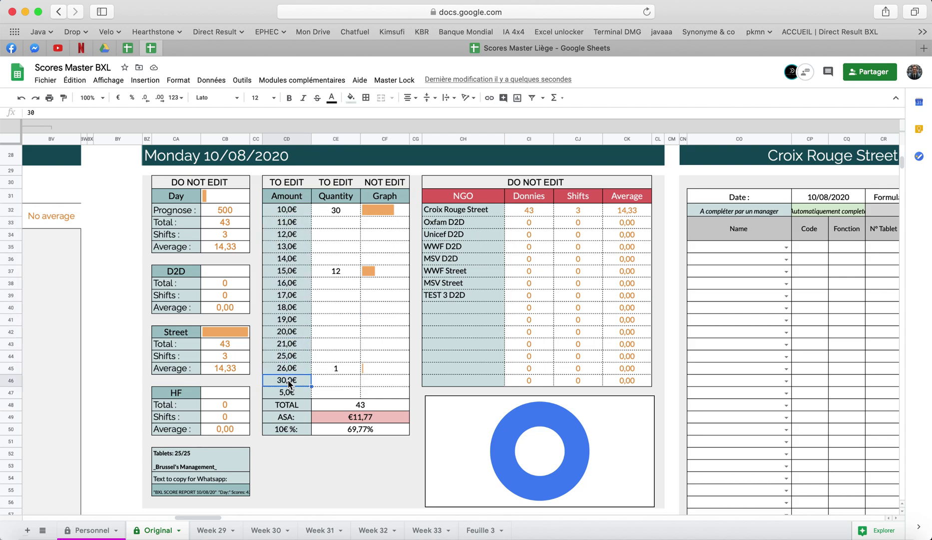
pyautogui.write('27')
pyautogui.press('Return')
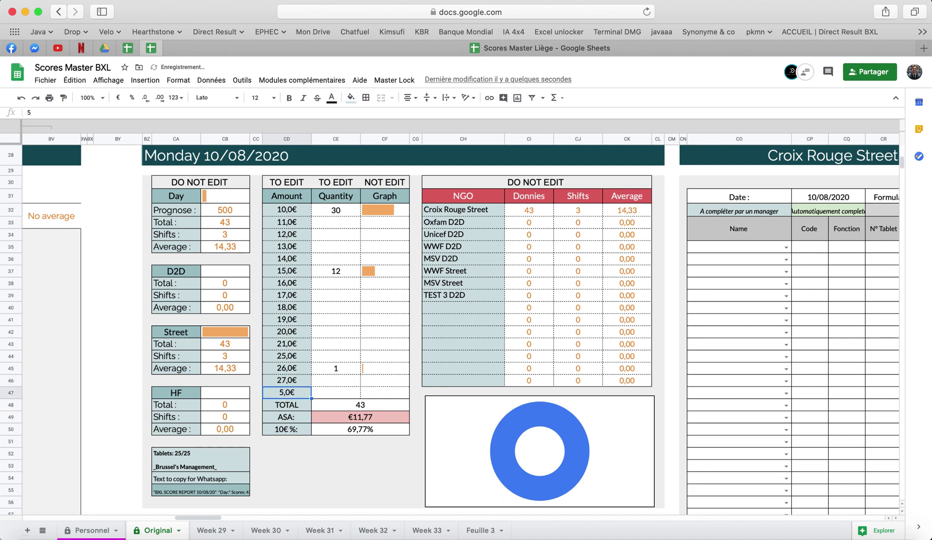
pyautogui.click(334, 381)
pyautogui.write('1')
pyautogui.press('Return')
# Step: Set the 15,0€ quantity to 11 in Monday's Amount table
pyautogui.click(341, 275)
pyautogui.write('11')
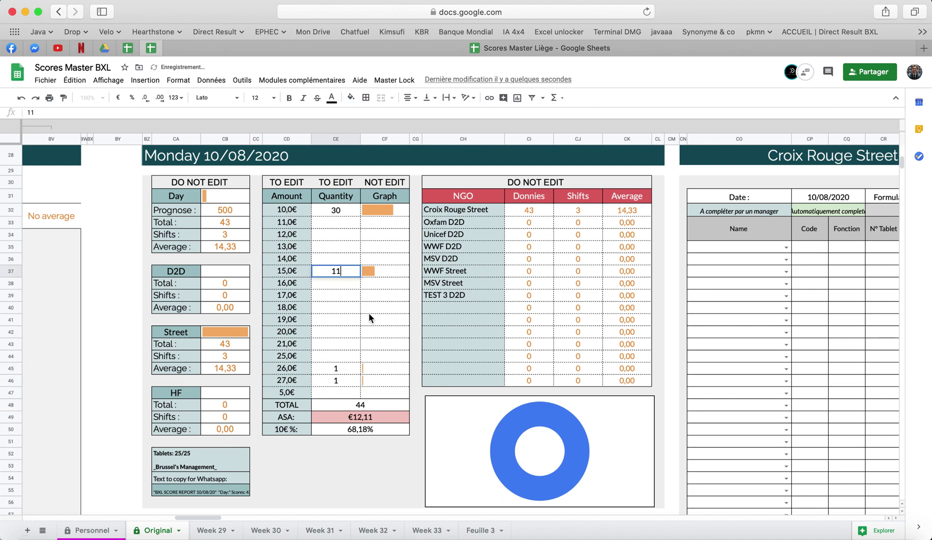
pyautogui.click(385, 344)
pyautogui.click(415, 319)
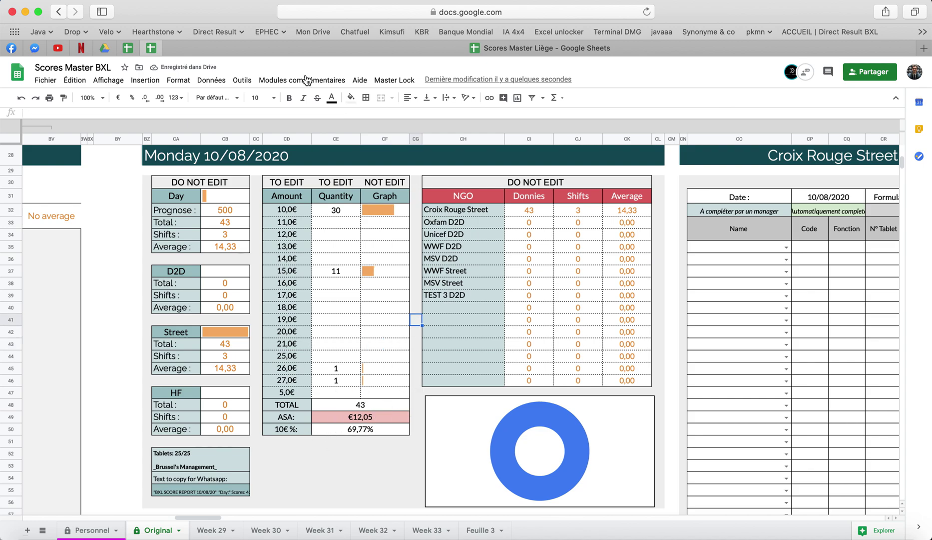
# Step: Examine Monday's Day, D2D and Street summary tables, including the prognose, shifts and average formulas
pyautogui.moveTo(172, 183); pyautogui.dragTo(208, 445)
pyautogui.click(354, 468)
pyautogui.click(187, 285)
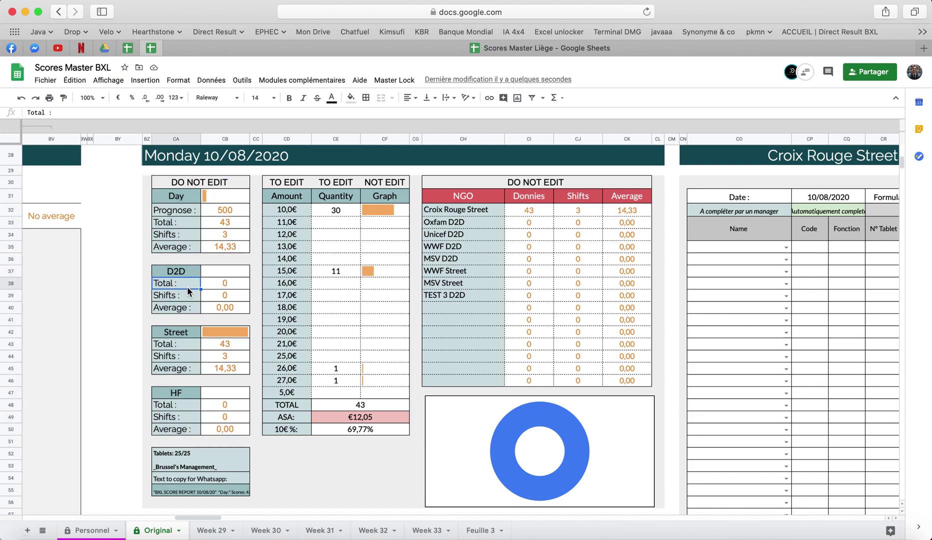
pyautogui.click(214, 284)
pyautogui.click(217, 269)
pyautogui.click(184, 271)
pyautogui.click(205, 224)
pyautogui.click(230, 243)
pyautogui.click(254, 213)
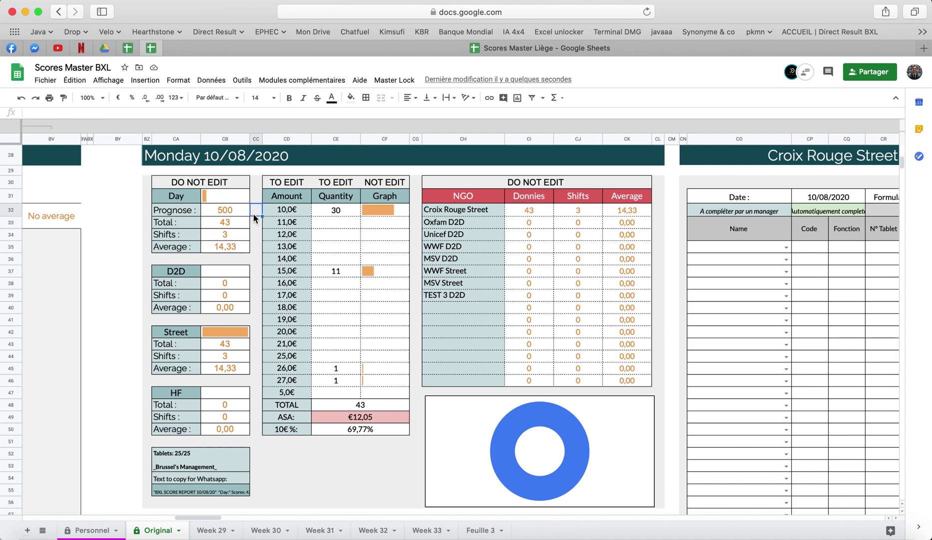
pyautogui.click(218, 214)
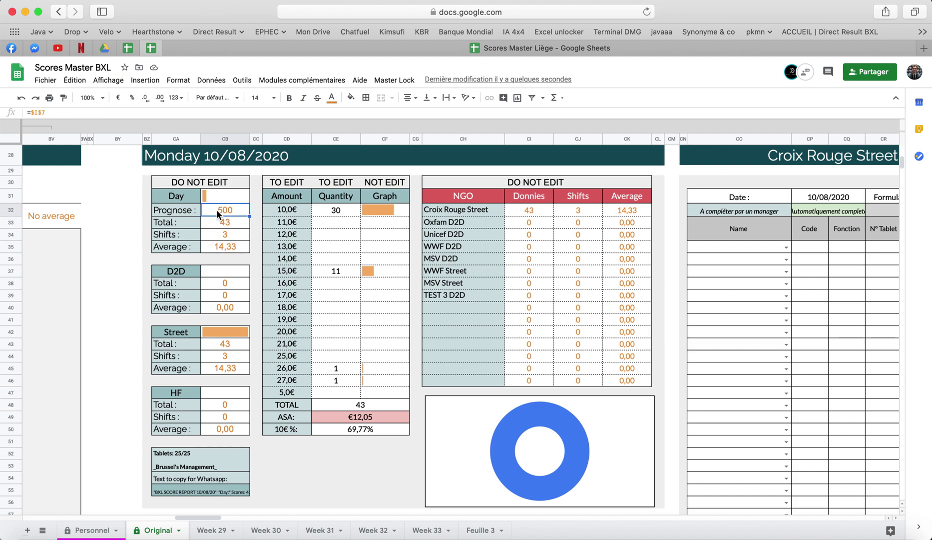
pyautogui.click(233, 232)
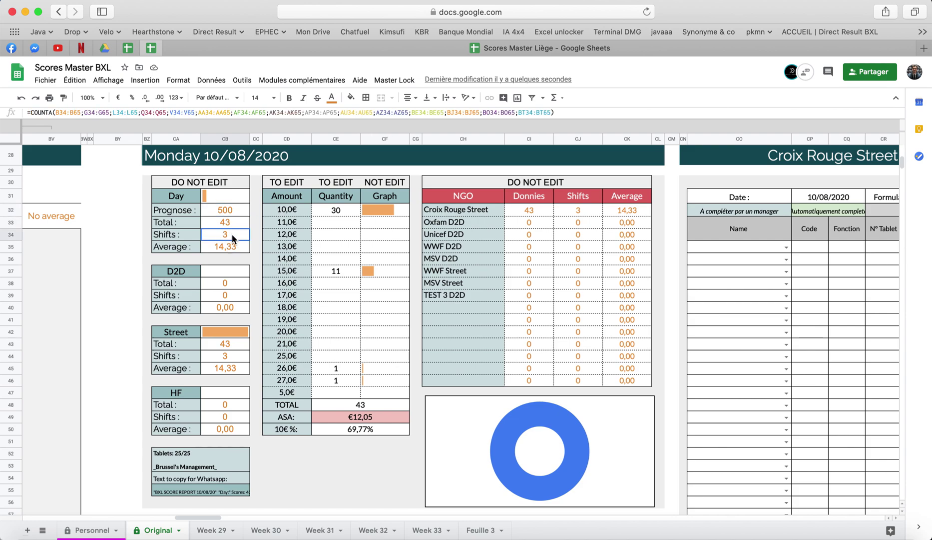
pyautogui.click(232, 248)
pyautogui.moveTo(230, 281); pyautogui.dragTo(228, 354)
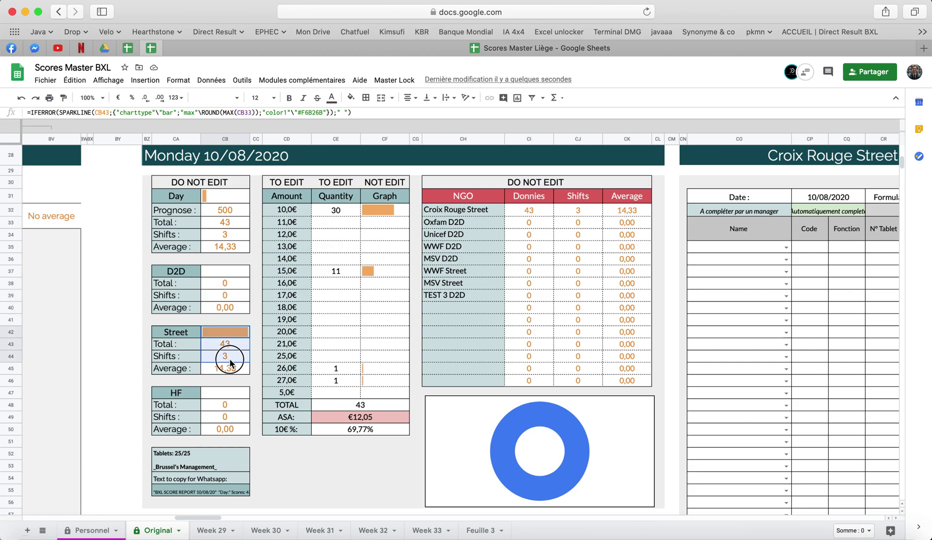
pyautogui.click(234, 258)
# Step: Choose an employee in row 34 of Monday's Oxfam block and enter 19 donnies
pyautogui.hscroll(-15, 164, 283)
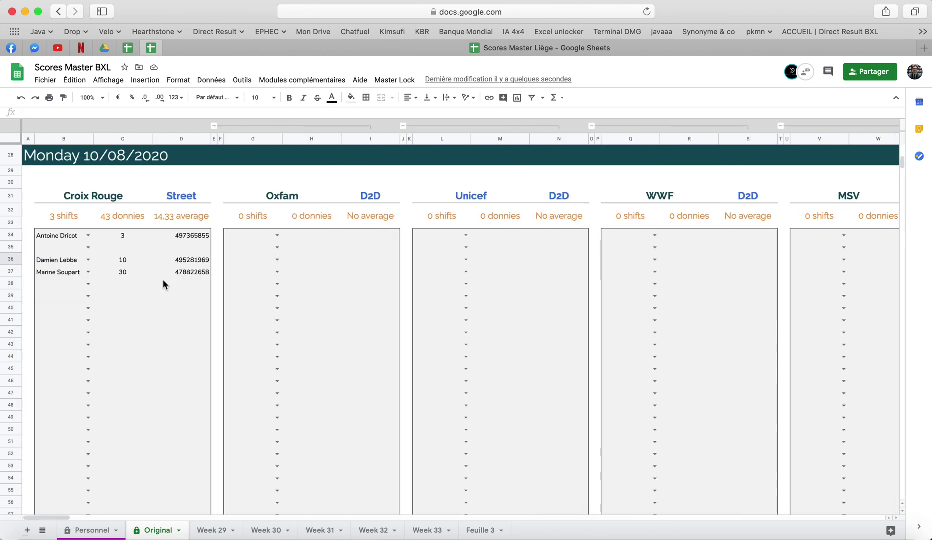
pyautogui.click(276, 235)
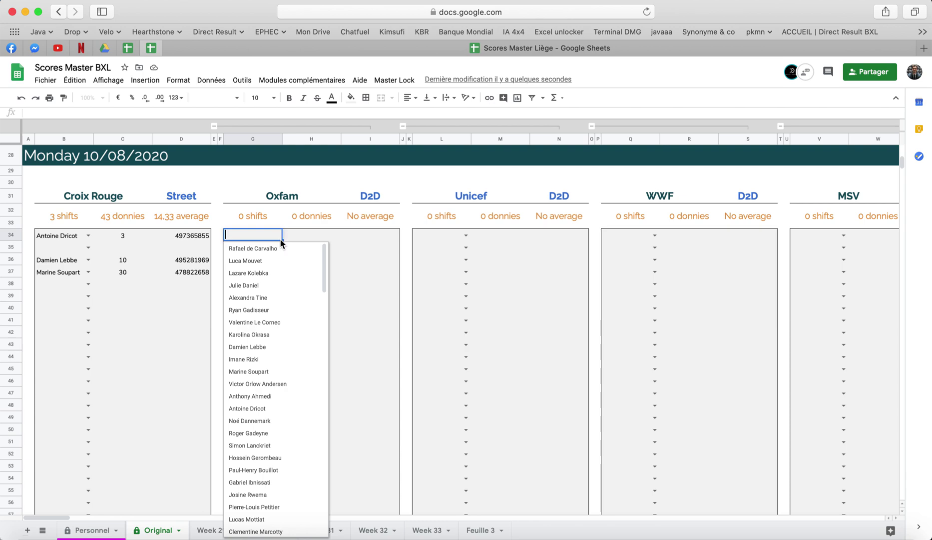
pyautogui.click(275, 358)
pyautogui.click(308, 240)
pyautogui.write('19')
pyautogui.press('Return')
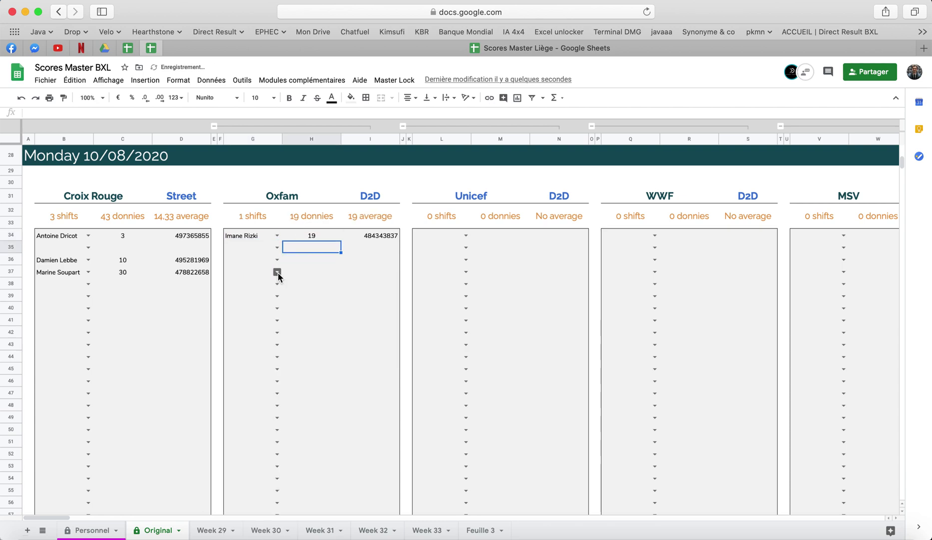
# Step: Choose an employee in row 37 of Monday's Oxfam block and enter 3 donnies
pyautogui.click(278, 271)
pyautogui.click(245, 383)
pyautogui.click(308, 271)
pyautogui.write('3')
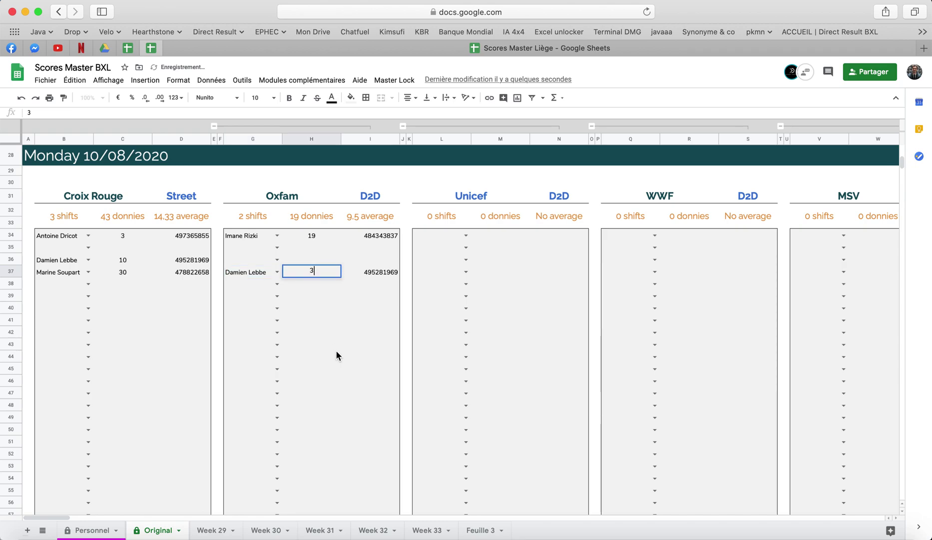
pyautogui.click(340, 357)
# Step: Check the totals, shifts and averages of Monday's Day, D2D and Street summaries against the Oxfam entries
pyautogui.hscroll(15, 342, 360)
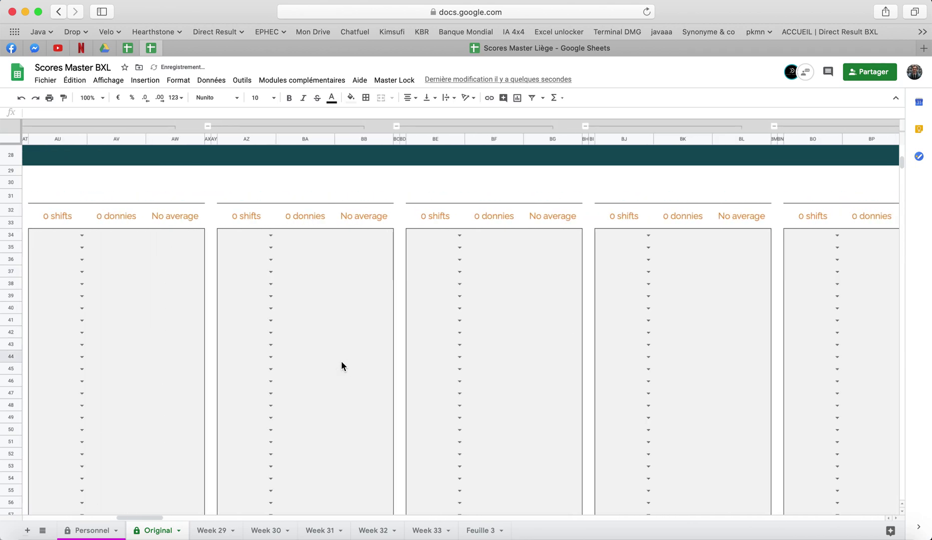
pyautogui.hscroll(20, 341, 361)
pyautogui.hscroll(-10, 342, 361)
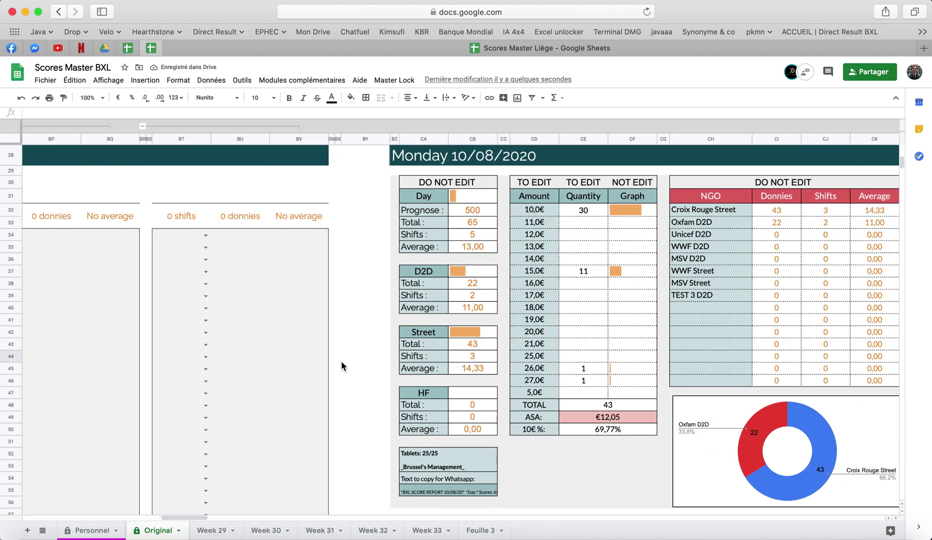
pyautogui.hscroll(3, 342, 361)
pyautogui.click(340, 285)
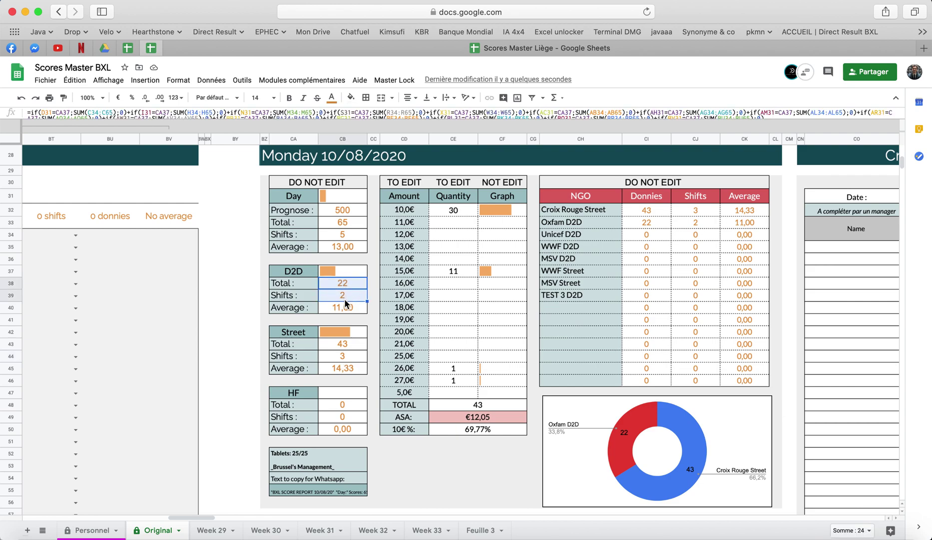
pyautogui.click(352, 312)
pyautogui.click(342, 248)
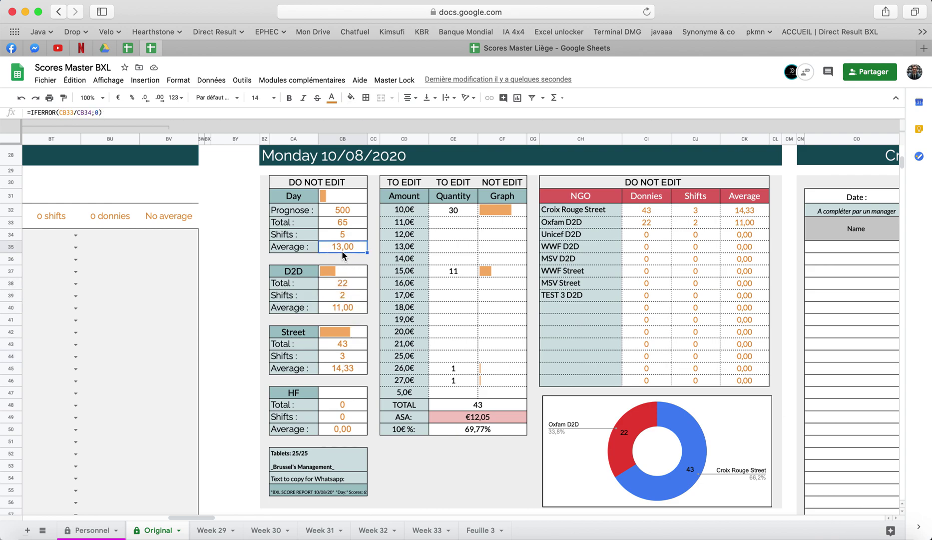
pyautogui.click(345, 310)
pyautogui.click(346, 369)
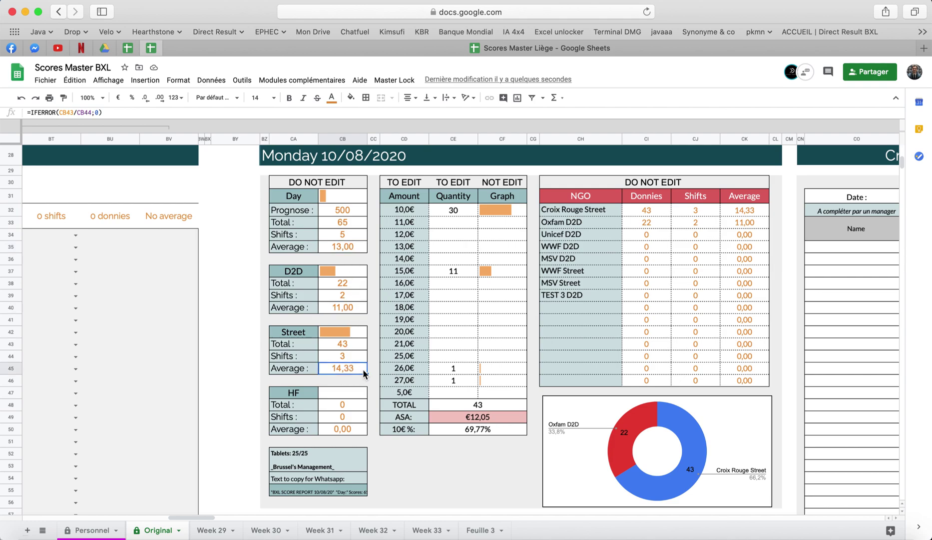
pyautogui.scroll(-2, 359, 375)
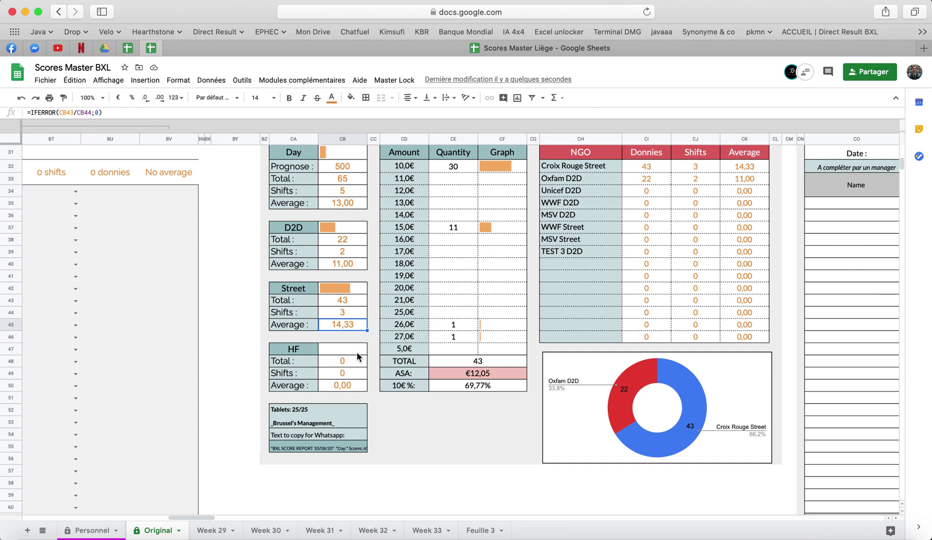
# Step: Examine the Donnies, Shifts and Average columns of Monday's NGO table and the donut chart below it
pyautogui.hscroll(5, 437, 418)
pyautogui.scroll(2, 437, 418)
pyautogui.moveTo(469, 176); pyautogui.dragTo(606, 327)
pyautogui.click(656, 300)
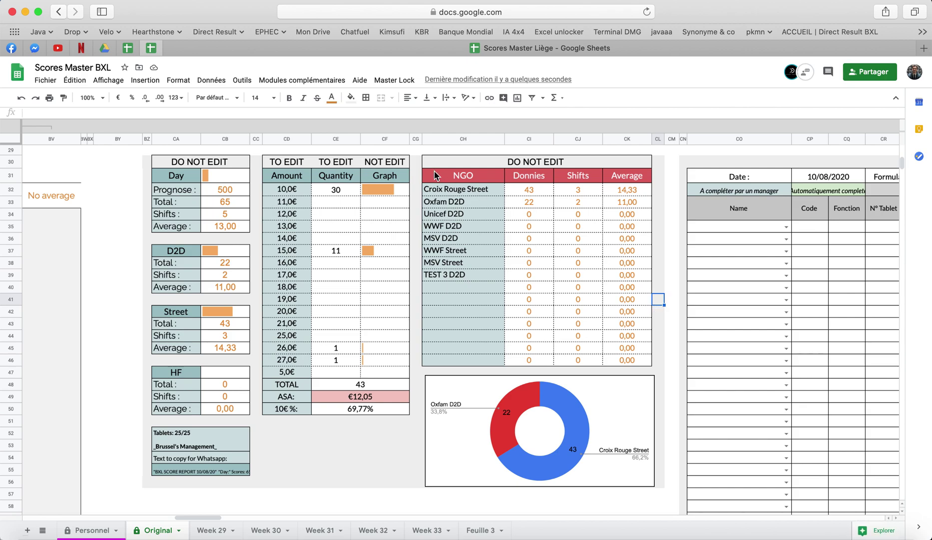
pyautogui.click(572, 230)
pyautogui.moveTo(530, 192); pyautogui.dragTo(577, 230)
pyautogui.moveTo(627, 190); pyautogui.dragTo(628, 279)
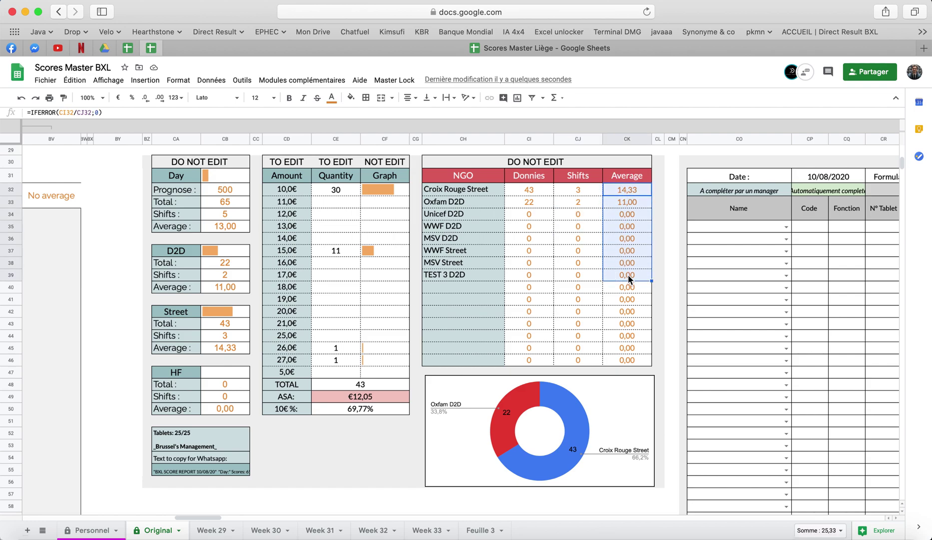
pyautogui.click(640, 307)
pyautogui.scroll(-1, 640, 307)
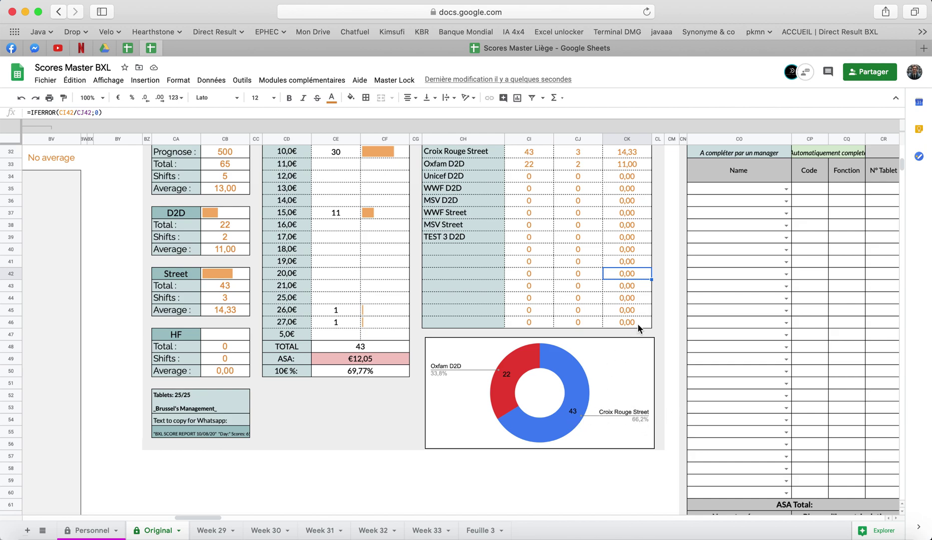
pyautogui.scroll(4, 637, 322)
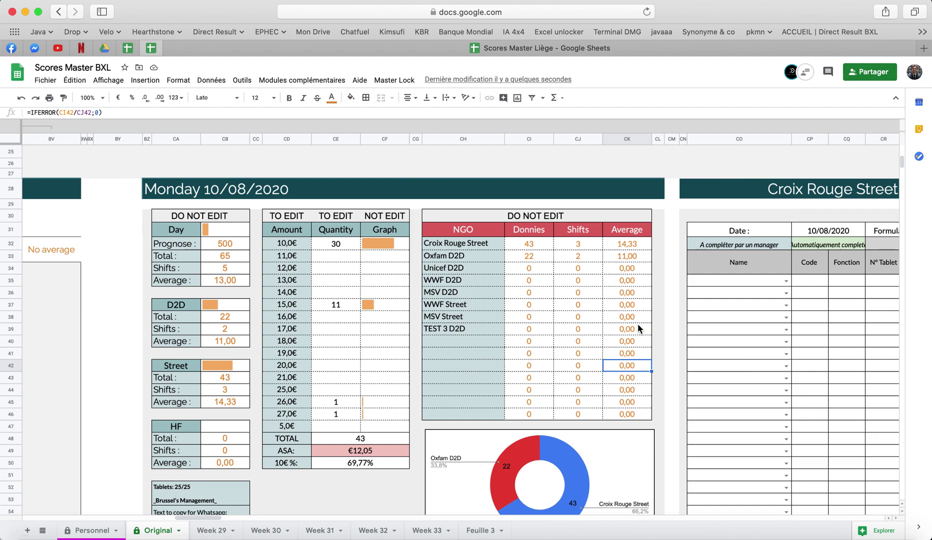
# Step: Check the reference formula in the title above Monday's summary tables against the title above the campaign blocks
pyautogui.hscroll(-2, 638, 328)
pyautogui.scroll(-1, 638, 328)
pyautogui.click(285, 182)
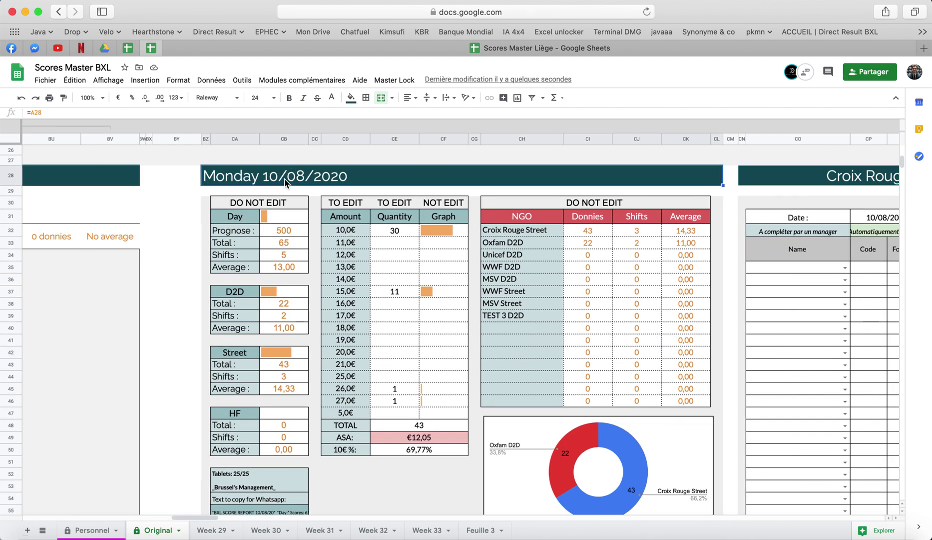
pyautogui.hscroll(-15, 194, 191)
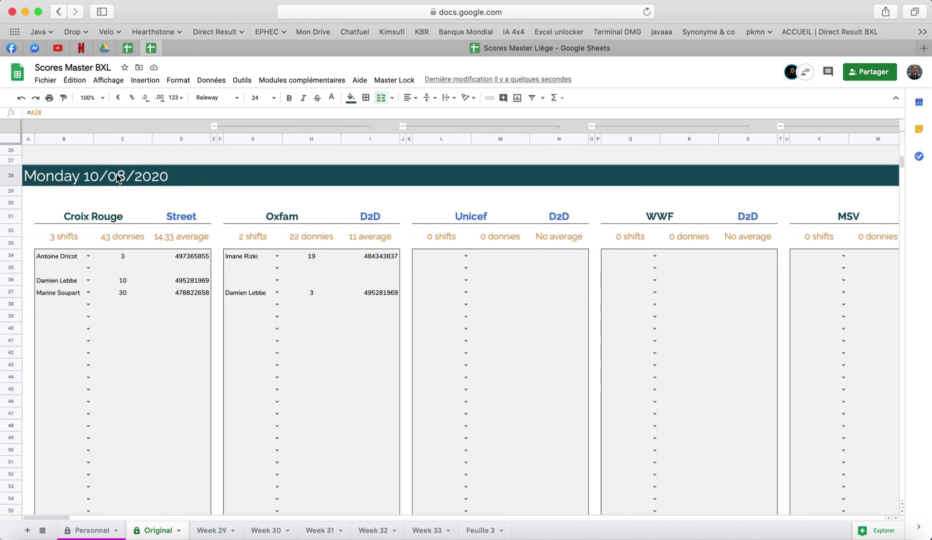
pyautogui.hscroll(15, 400, 202)
pyautogui.hscroll(10, 401, 203)
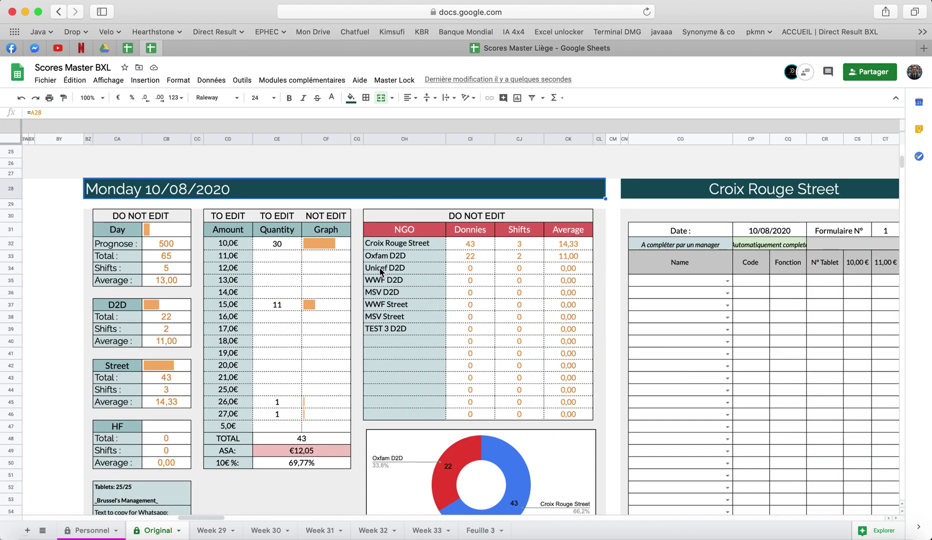
# Step: Review the editable Quantity column of Monday's Amount table
pyautogui.scroll(-1, 380, 271)
pyautogui.click(266, 478)
pyautogui.scroll(-3, 265, 477)
pyautogui.scroll(3, 265, 477)
pyautogui.hscroll(-3, 265, 477)
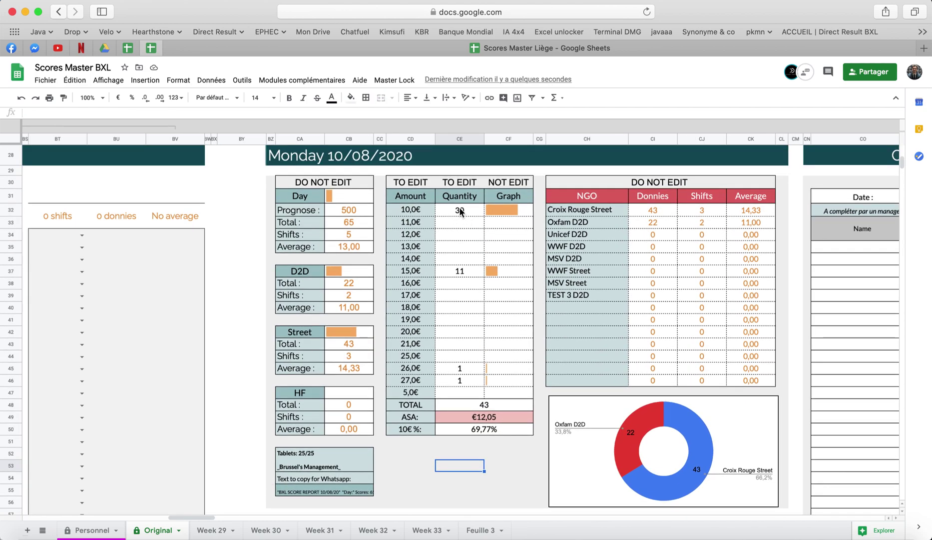
pyautogui.moveTo(459, 209); pyautogui.dragTo(471, 400)
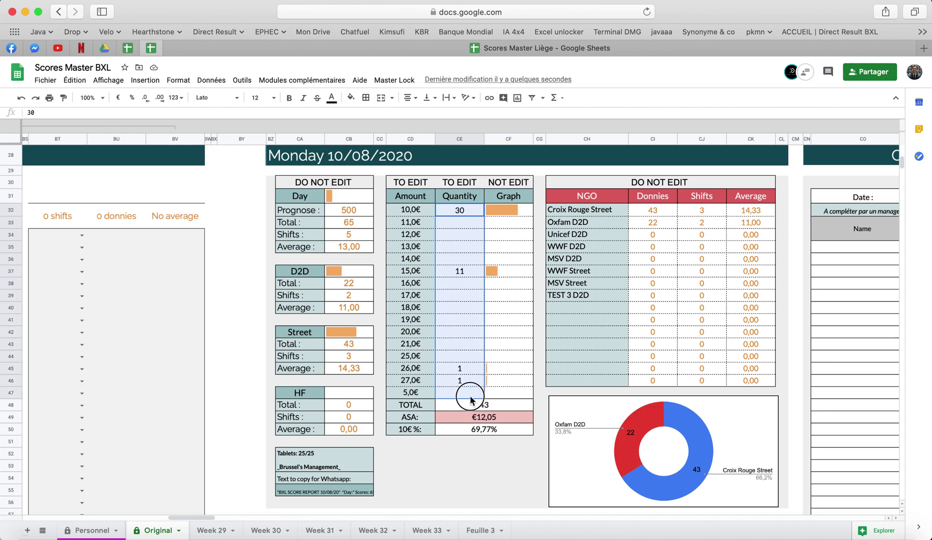
pyautogui.click(467, 331)
# Step: Set Attrition to 2 and Losses this week to 1 in the Data table at the start of the sheet
pyautogui.press('super+Home')
pyautogui.moveTo(362, 235); pyautogui.dragTo(373, 314)
pyautogui.click(380, 342)
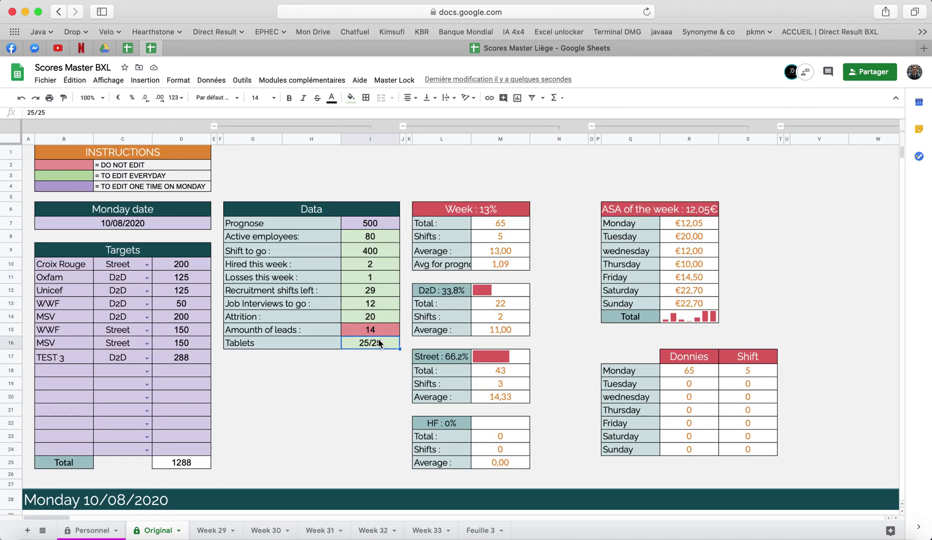
pyautogui.click(368, 316)
pyautogui.write('2')
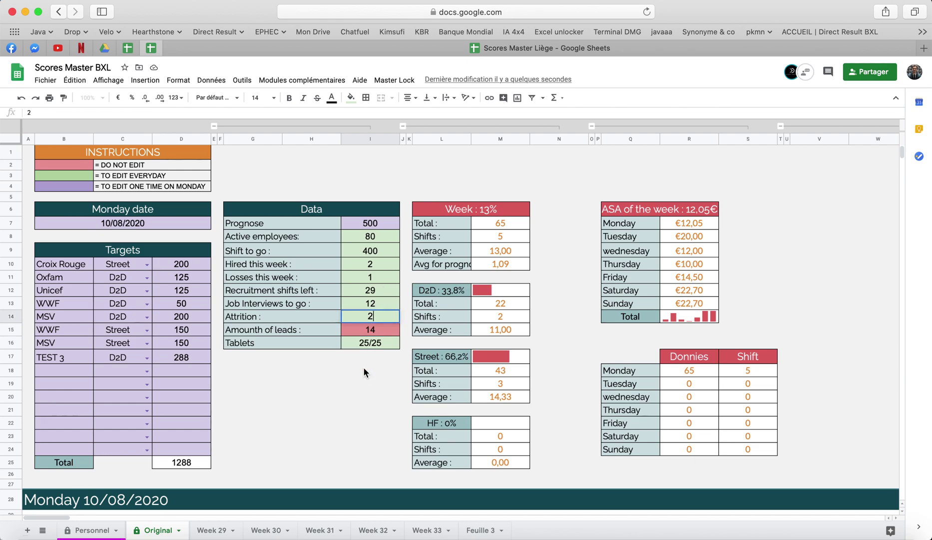
pyautogui.click(365, 370)
pyautogui.click(366, 273)
pyautogui.write('1')
pyautogui.click(349, 397)
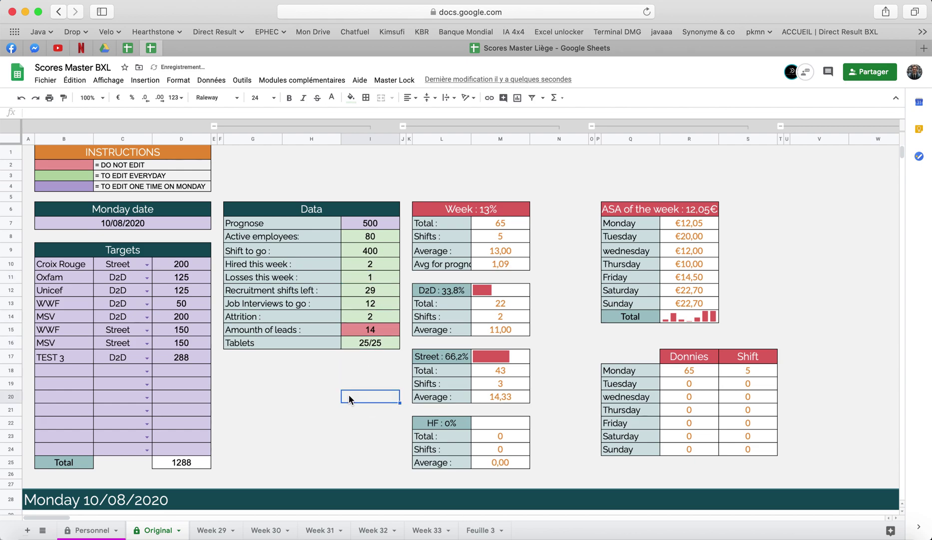
# Step: Review the Targets table, the Monday date, the Prognose and the Job Interviews to go cell
pyautogui.moveTo(53, 270); pyautogui.dragTo(176, 357)
pyautogui.click(160, 221)
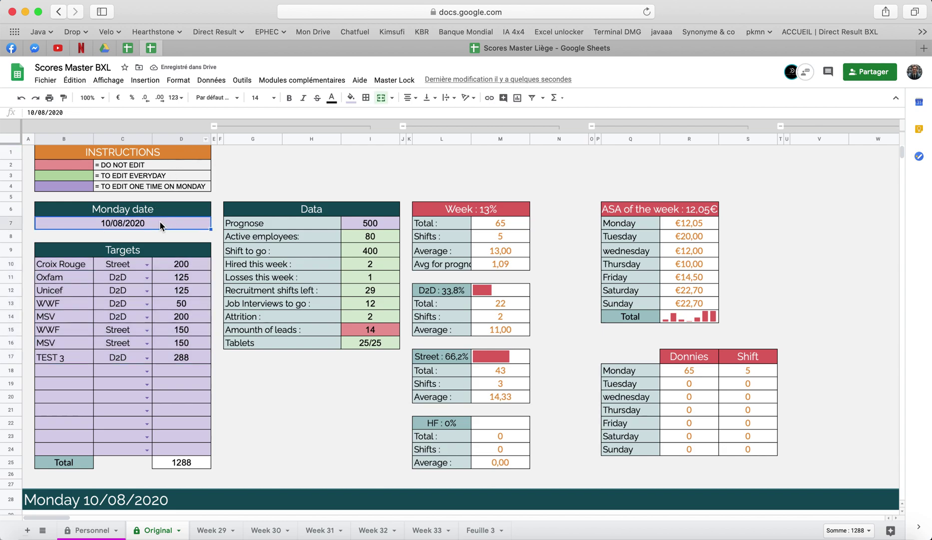
pyautogui.click(363, 223)
pyautogui.click(386, 302)
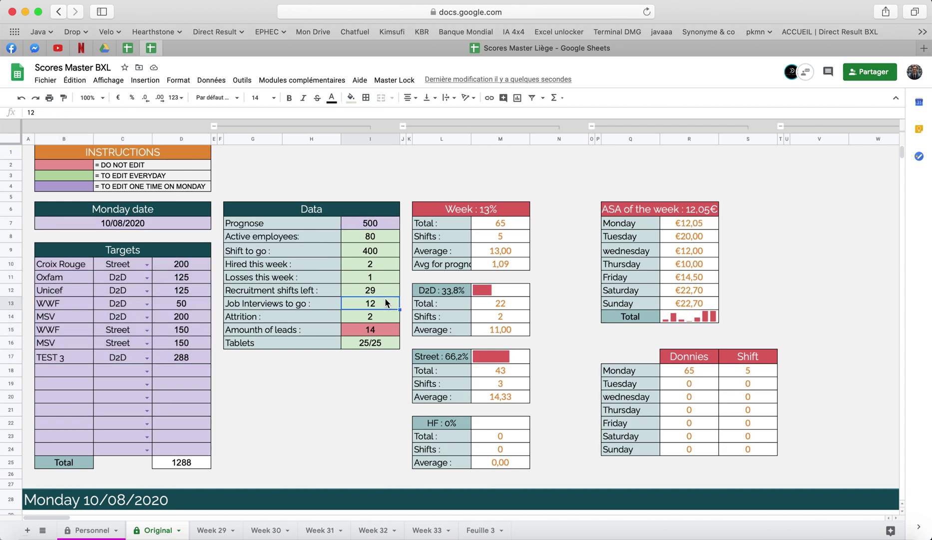
# Step: Copy Monday's WhatsApp report text from the summary area and paste it into the Poubelle bxl chat's message draft in WhatsApp
pyautogui.scroll(-10, 378, 380)
pyautogui.hscroll(15, 379, 380)
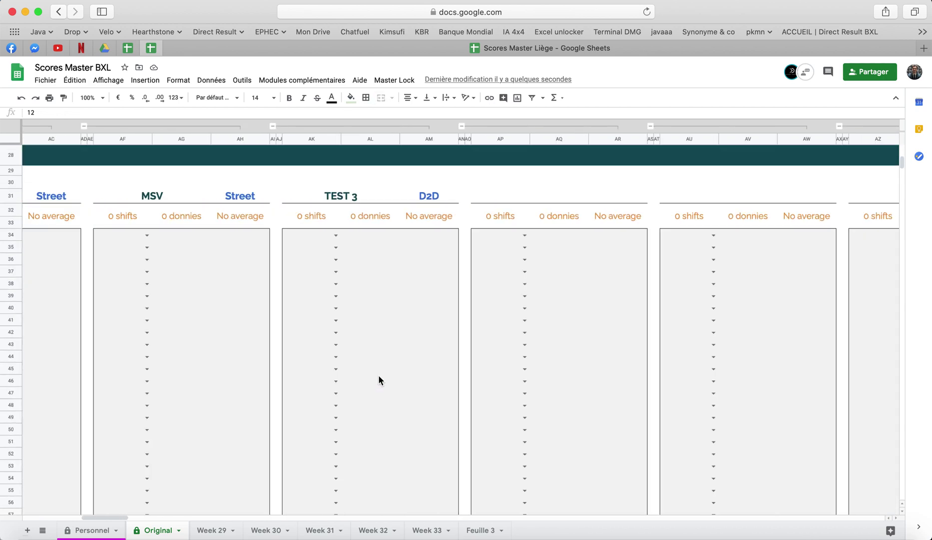
pyautogui.hscroll(10, 378, 379)
pyautogui.scroll(-2, 378, 379)
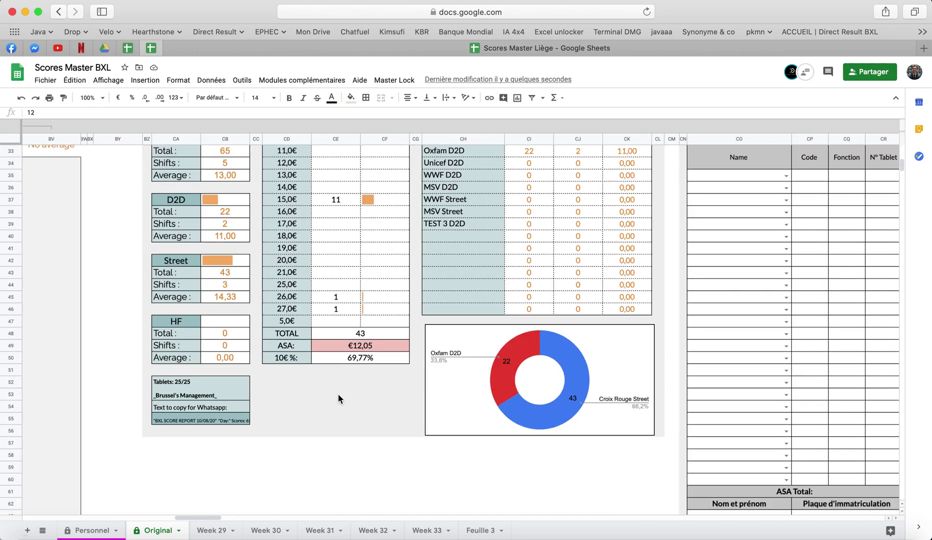
pyautogui.click(228, 421)
pyautogui.press('super+c')
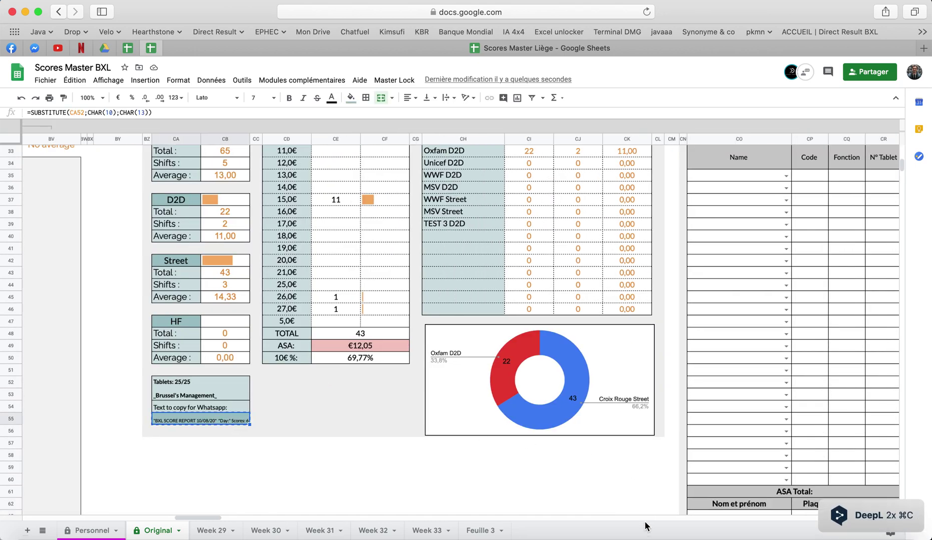
pyautogui.click(643, 533)
pyautogui.click(427, 512)
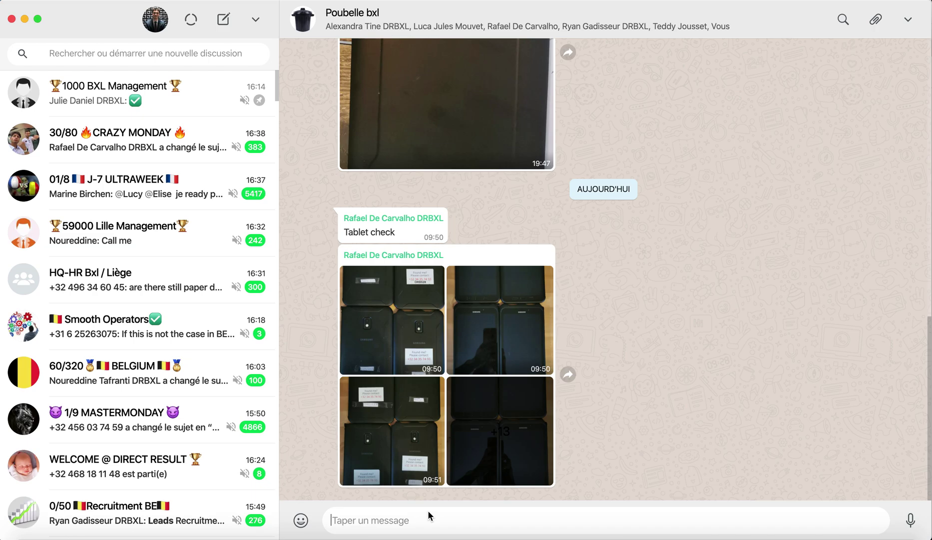
pyautogui.press('super+v')
# Step: Review the NGO target lines and the hiring, losses, recruitment, leads and interview figures in the pasted report
pyautogui.scroll(6, 428, 510)
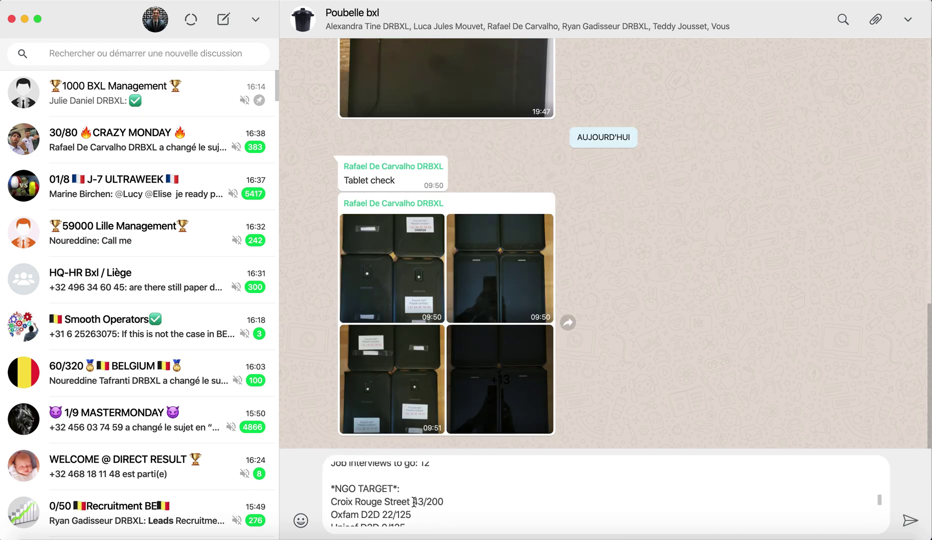
pyautogui.moveTo(411, 501); pyautogui.dragTo(435, 501)
pyautogui.write('43/20')
pyautogui.moveTo(381, 513); pyautogui.dragTo(393, 514)
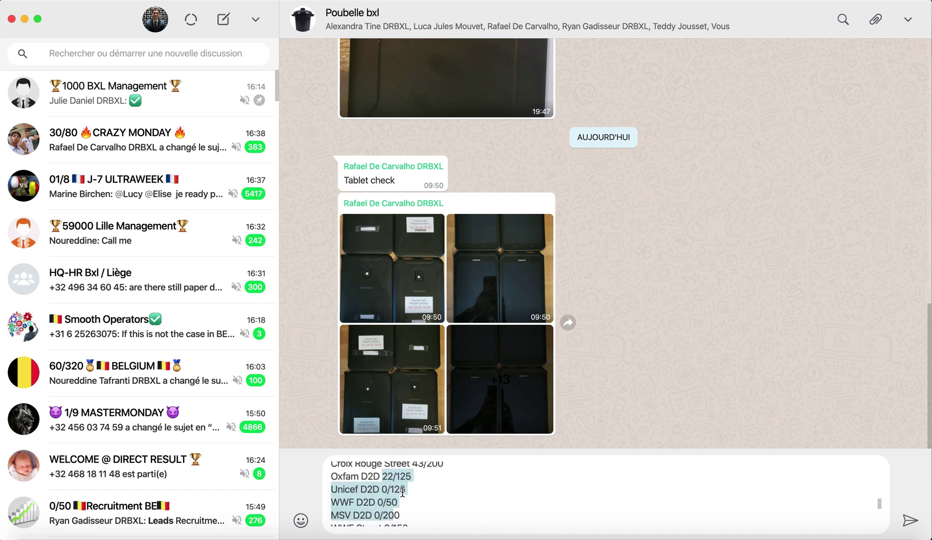
pyautogui.click(402, 492)
pyautogui.scroll(-4, 404, 494)
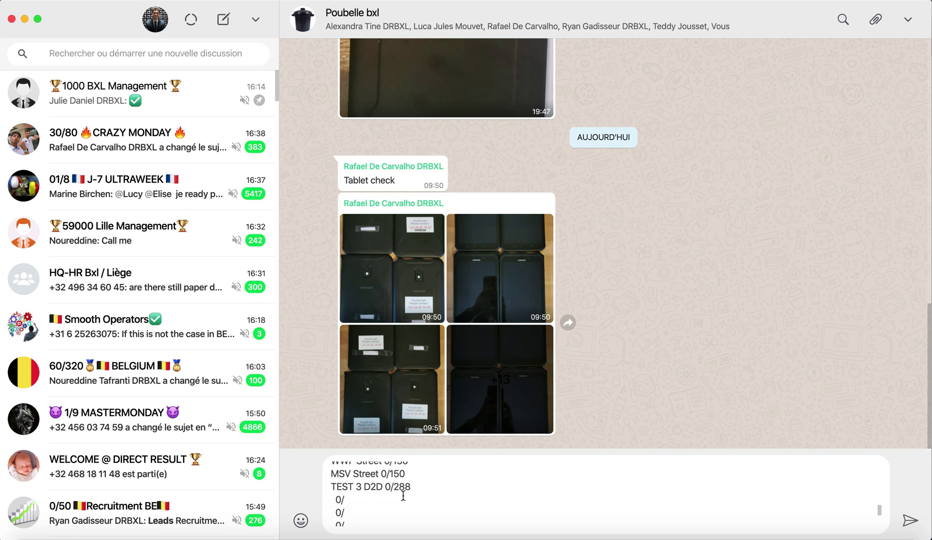
pyautogui.moveTo(333, 485); pyautogui.dragTo(412, 484)
pyautogui.click(402, 485)
pyautogui.scroll(10, 405, 487)
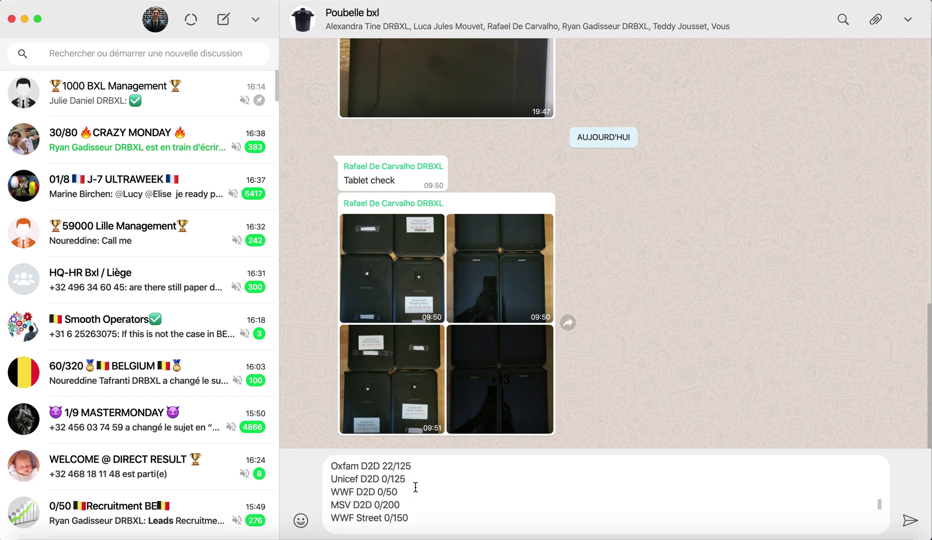
pyautogui.scroll(-2, 415, 486)
pyautogui.moveTo(420, 486); pyautogui.dragTo(408, 489)
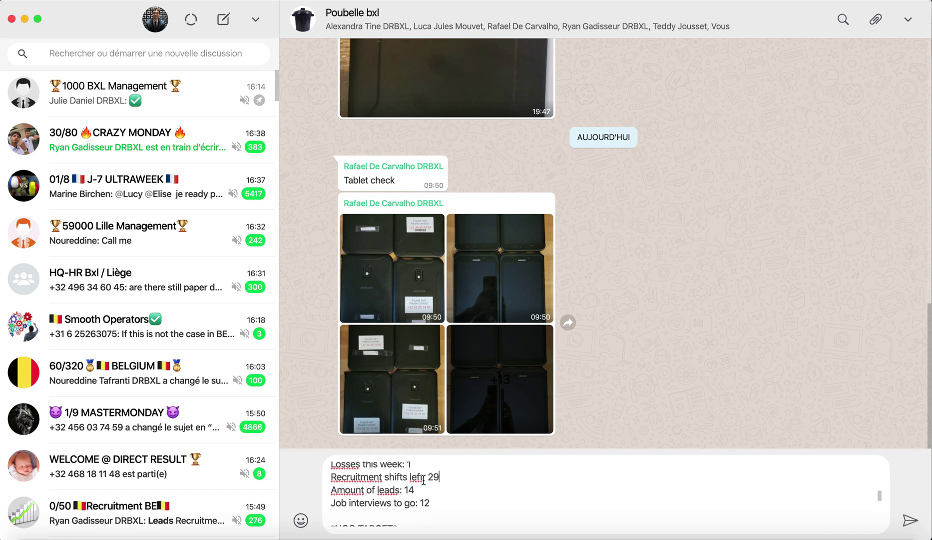
pyautogui.scroll(1, 423, 479)
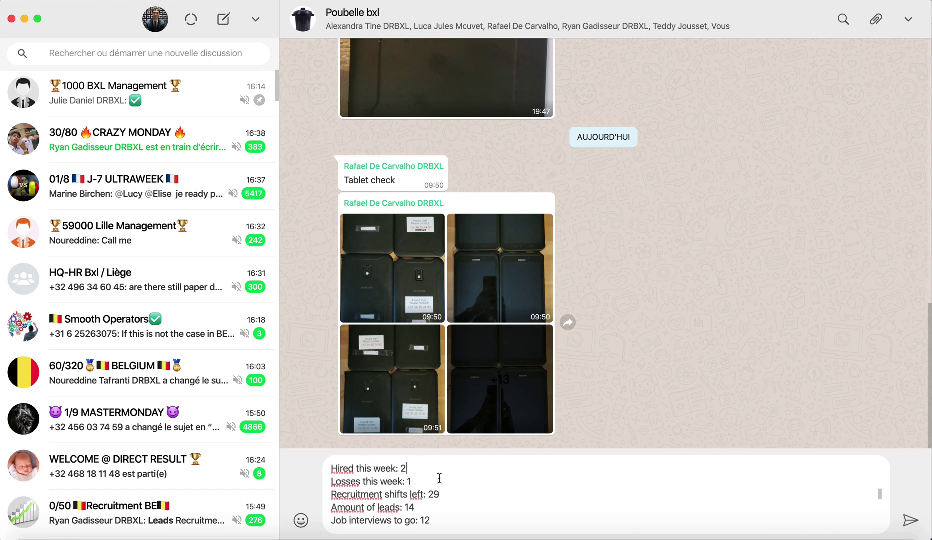
pyautogui.scroll(2, 439, 480)
# Step: Compare the Data table in Google Sheets with the opening and weekly sections of the WhatsApp report draft
pyautogui.press('super+Tab')
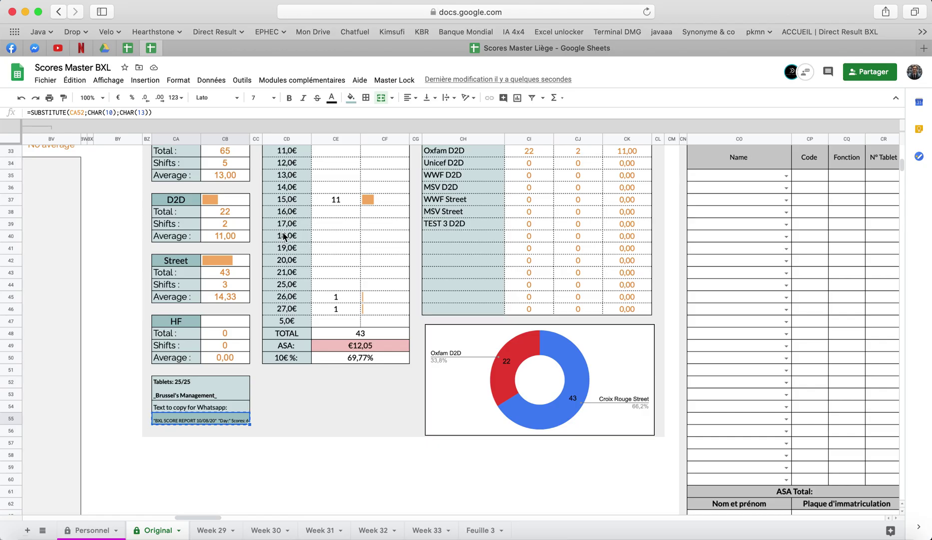
pyautogui.hotkey('ctrl', 'Home')
pyautogui.scroll(-1, 369, 225)
pyautogui.moveTo(370, 214); pyautogui.dragTo(372, 319)
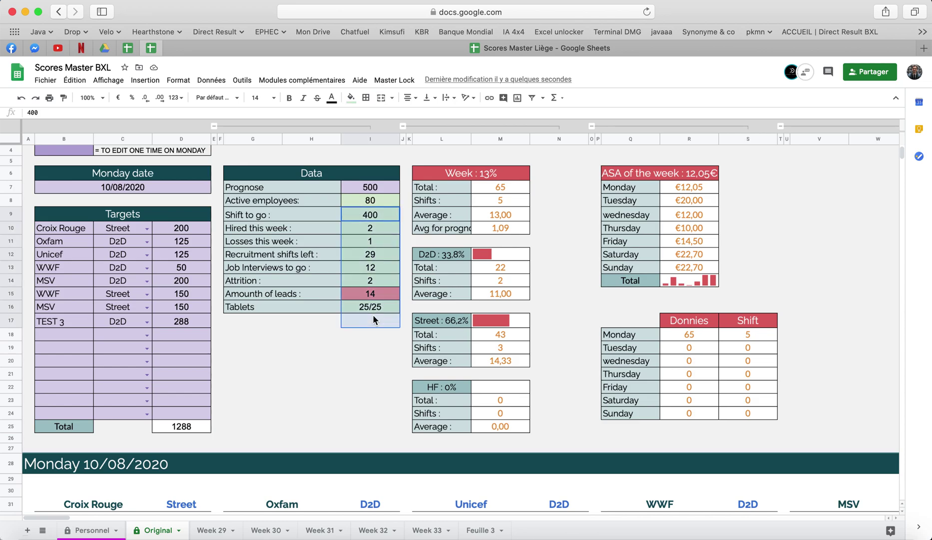
pyautogui.press('super+Tab')
pyautogui.scroll(10, 424, 522)
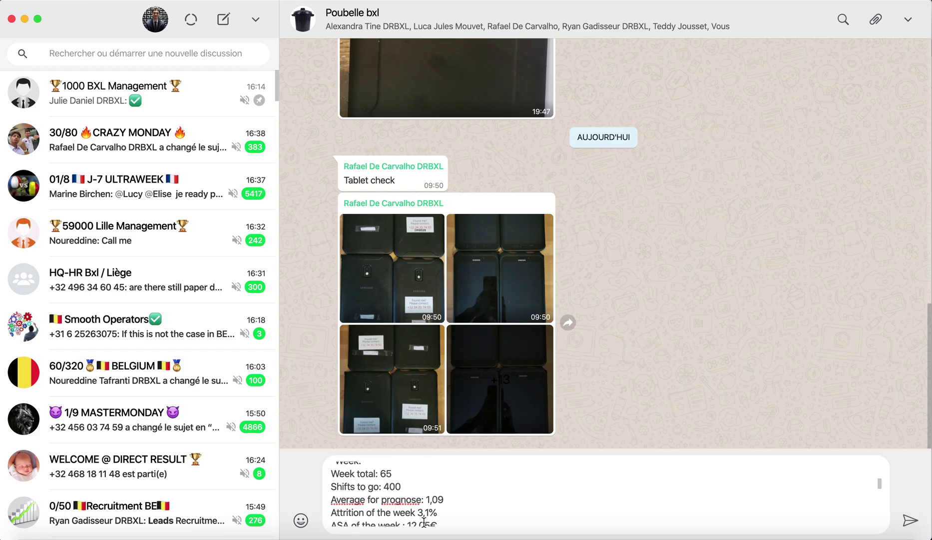
pyautogui.scroll(5, 424, 522)
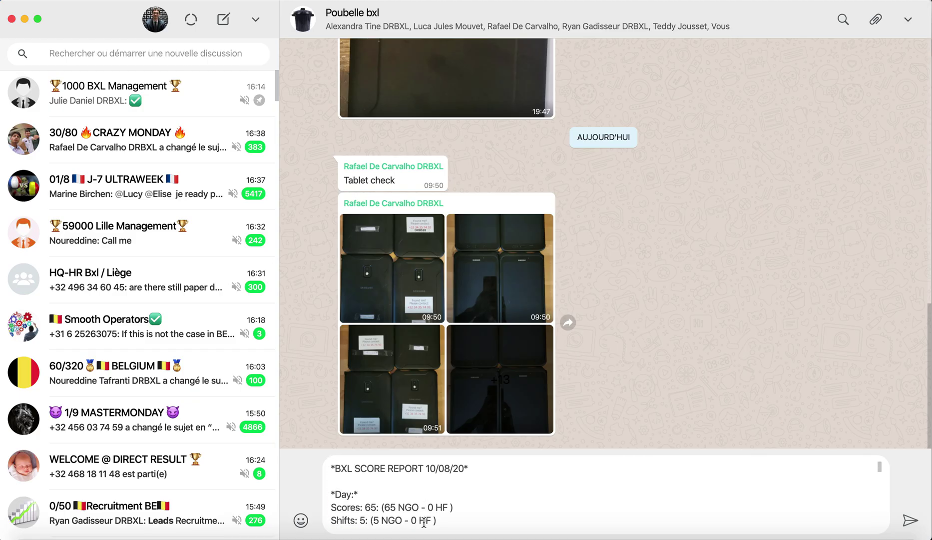
# Step: Return to Google Sheets and select an employee in the first Name row of Monday's Croix Rouge Street form
pyautogui.press('super+Tab')
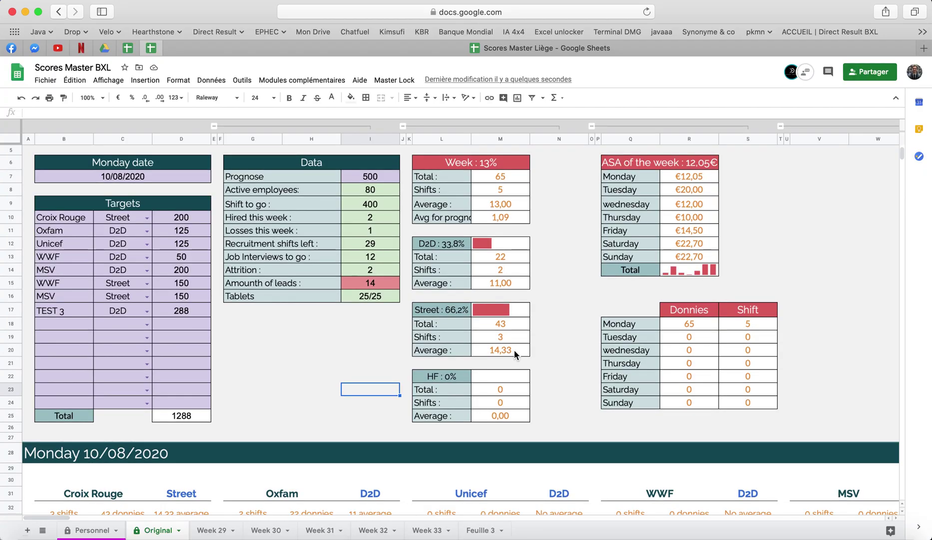
pyautogui.scroll(-10, 514, 352)
pyautogui.scroll(-1, 514, 354)
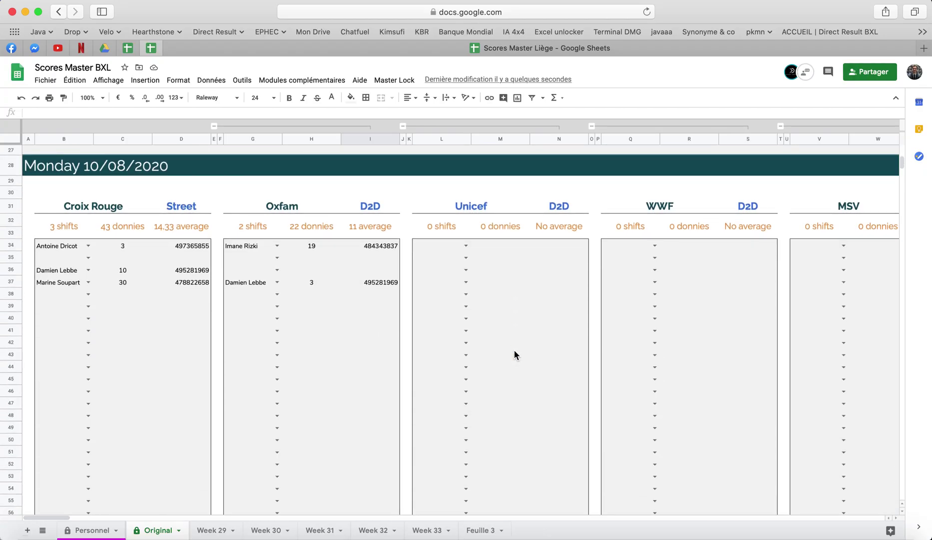
pyautogui.hscroll(15, 514, 353)
pyautogui.hscroll(15, 514, 350)
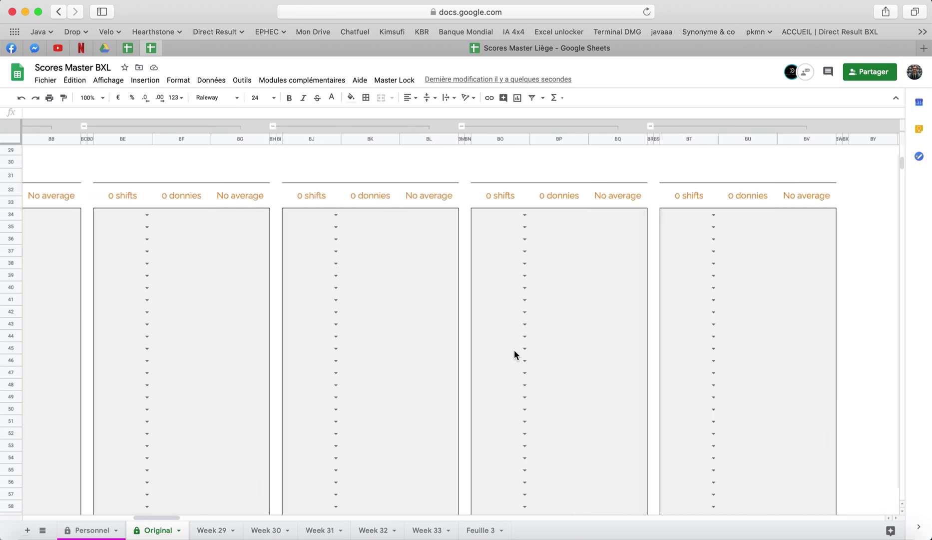
pyautogui.hscroll(15, 514, 349)
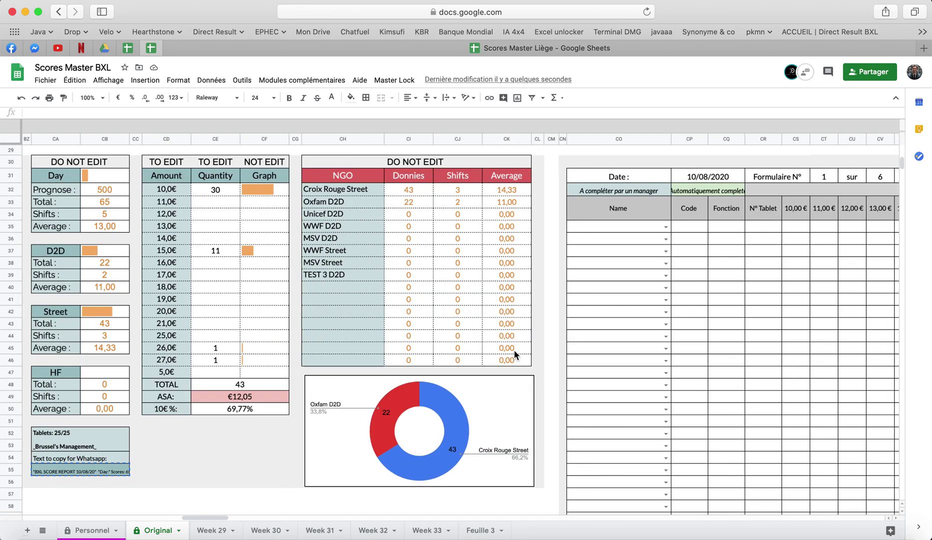
pyautogui.hscroll(2, 514, 350)
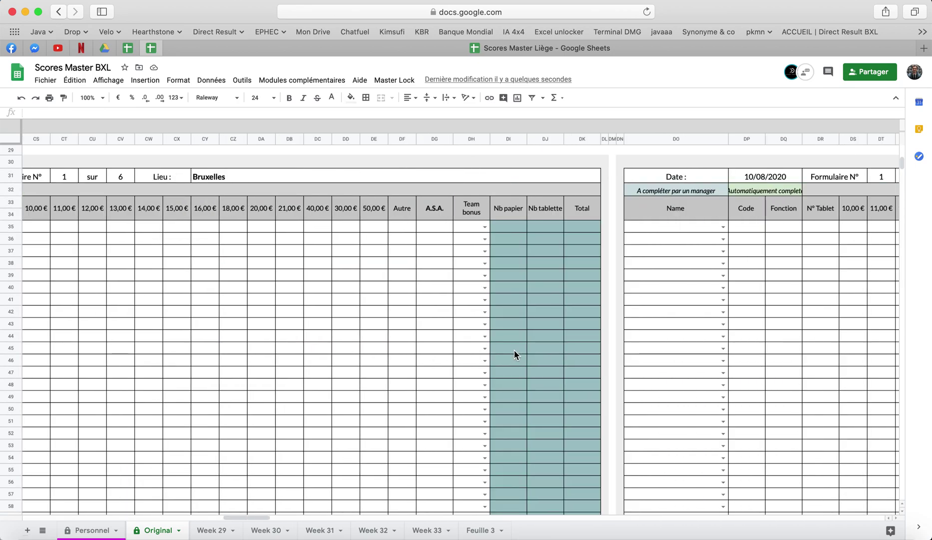
pyautogui.hscroll(-5, 514, 350)
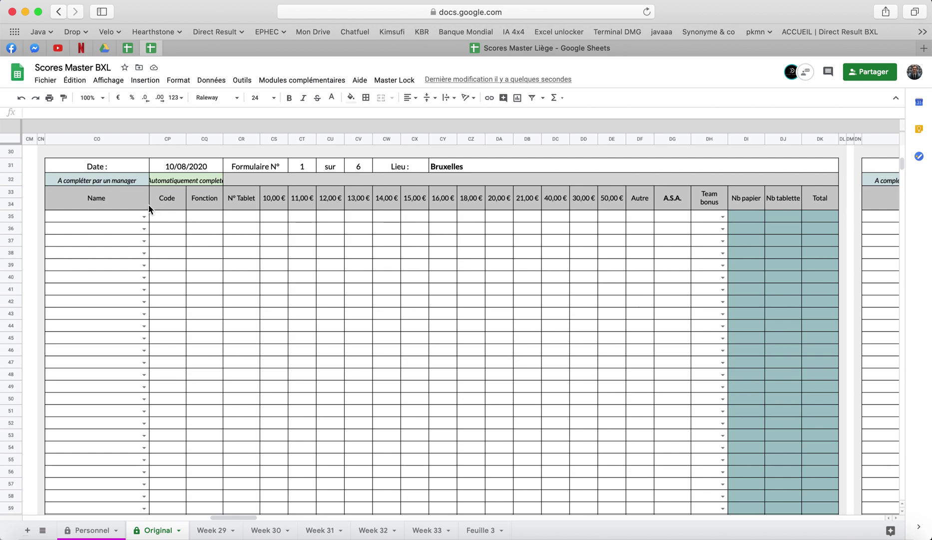
pyautogui.click(144, 217)
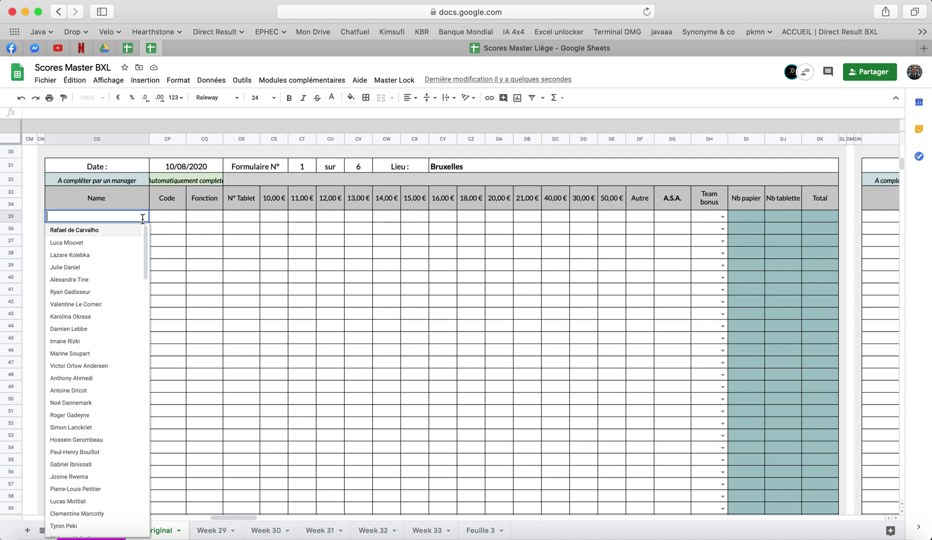
pyautogui.click(130, 343)
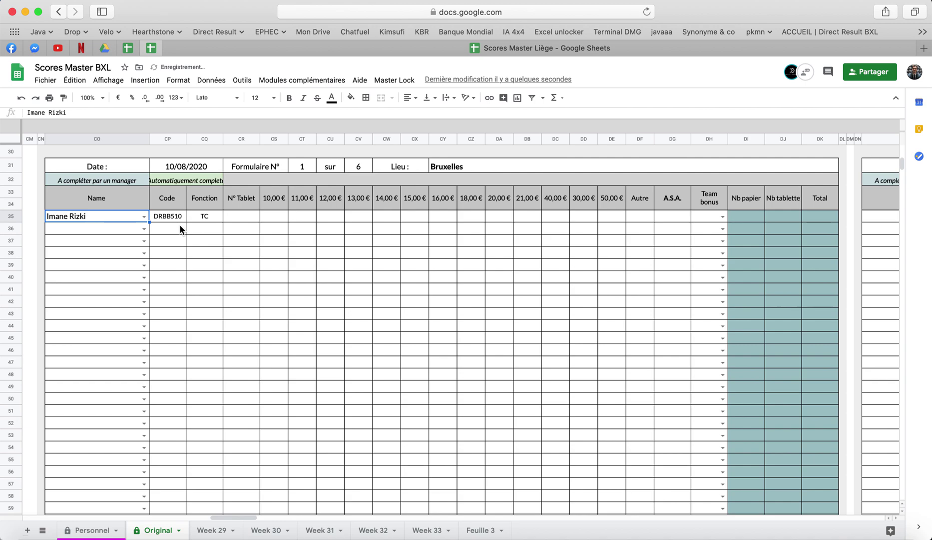
# Step: Inspect the formulas in the employee's Code and Fonction cells and in the form's Date cell
pyautogui.click(168, 217)
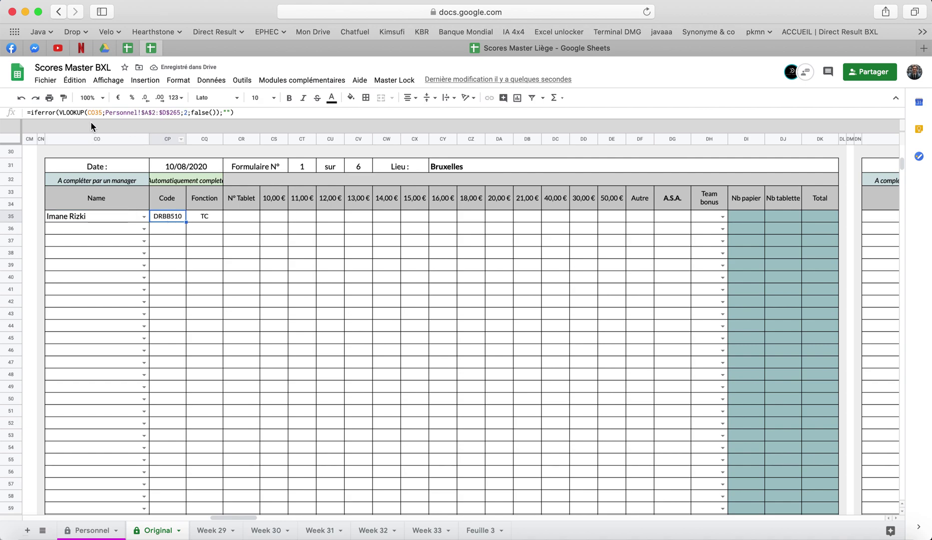
pyautogui.click(212, 216)
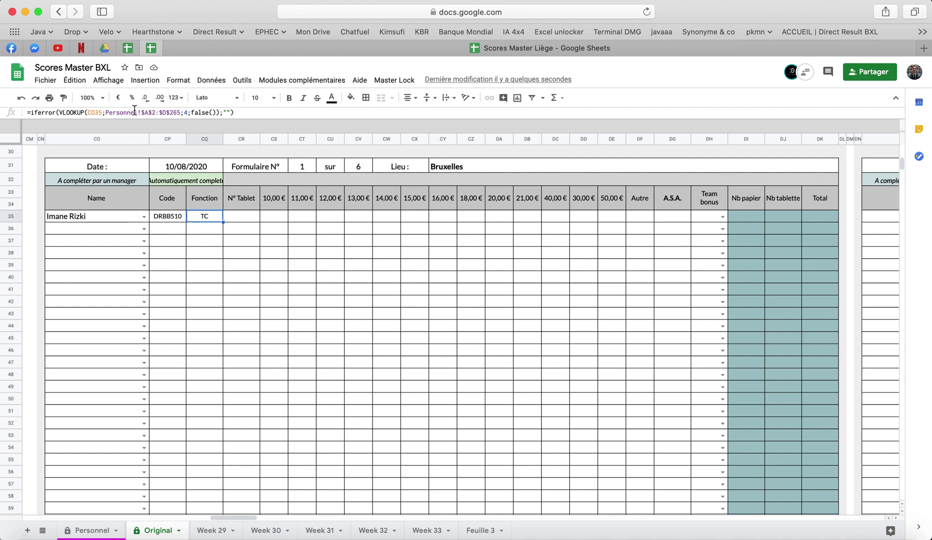
pyautogui.click(193, 170)
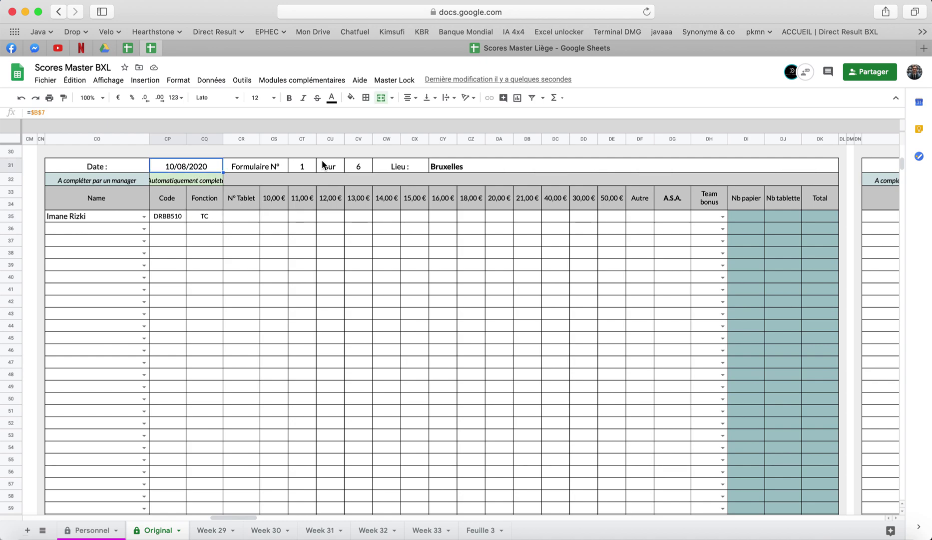
# Step: Set the total number of forms to 2 in the Croix Rouge Street form's header
pyautogui.click(282, 168)
pyautogui.click(305, 170)
pyautogui.click(370, 171)
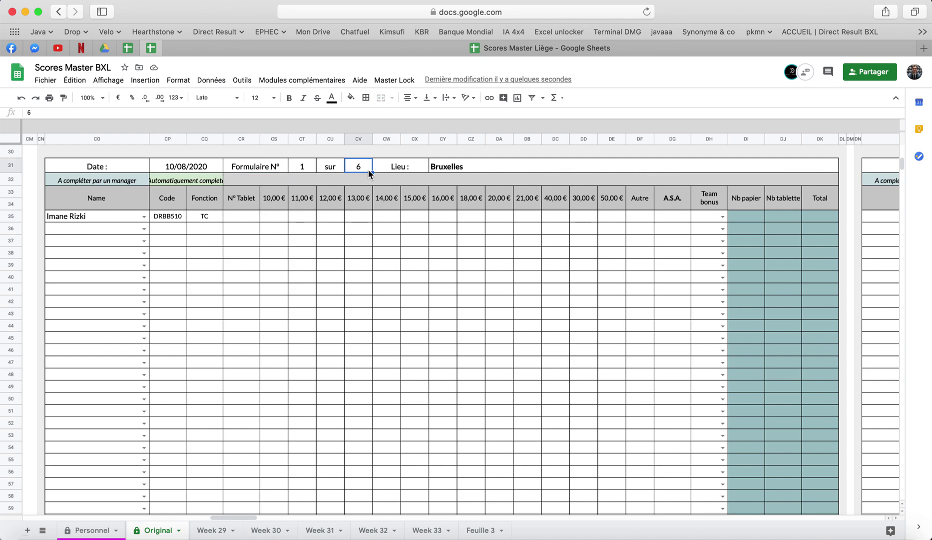
pyautogui.write('2')
pyautogui.click(361, 243)
# Step: Number the Oxfam D2D form as 2 of 2 in its header
pyautogui.scroll(3, 451, 312)
pyautogui.hscroll(10, 451, 313)
pyautogui.click(624, 259)
pyautogui.write('2')
pyautogui.click(687, 260)
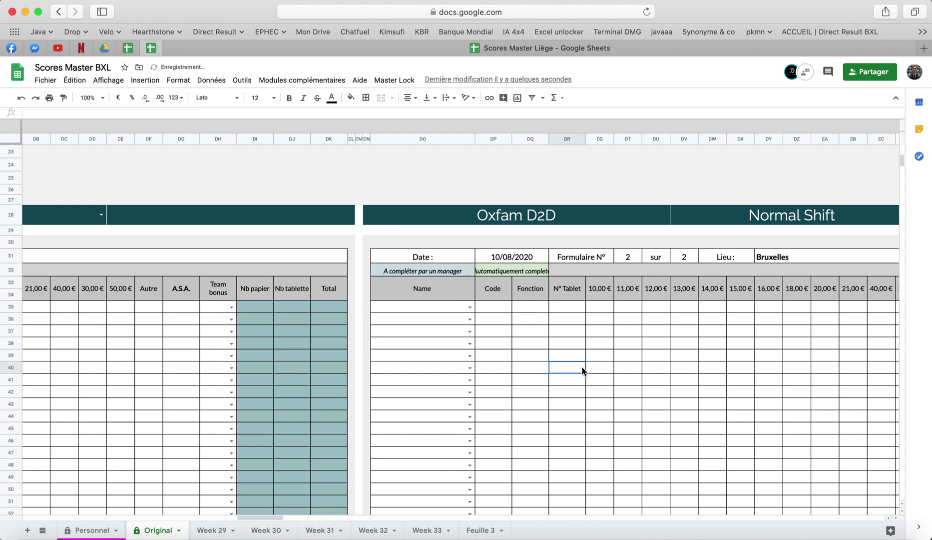
# Step: Enter 1 donation each under 10,00 €, 14,00 € and 20,00 € in the employee's Croix Rouge Street row
pyautogui.hscroll(-10, 581, 366)
pyautogui.scroll(-2, 581, 366)
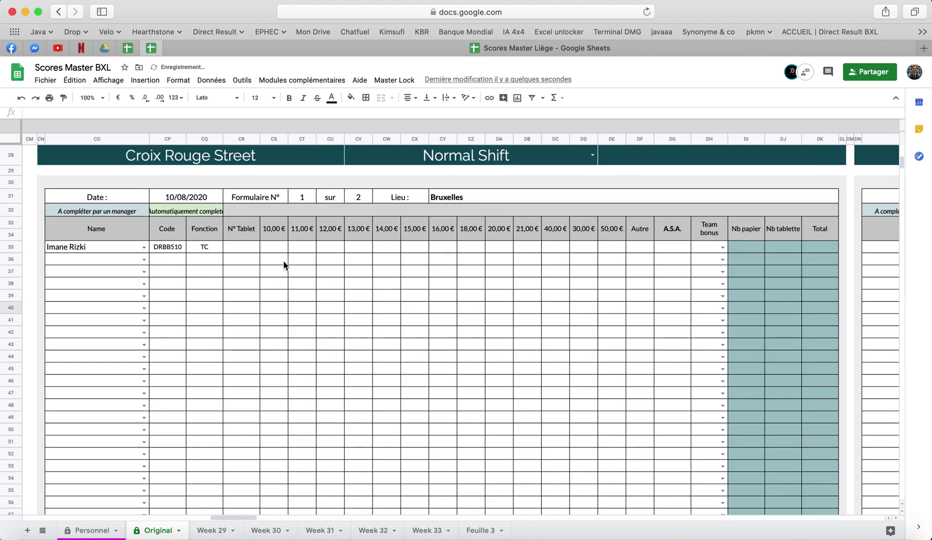
pyautogui.click(265, 246)
pyautogui.write('1')
pyautogui.click(378, 244)
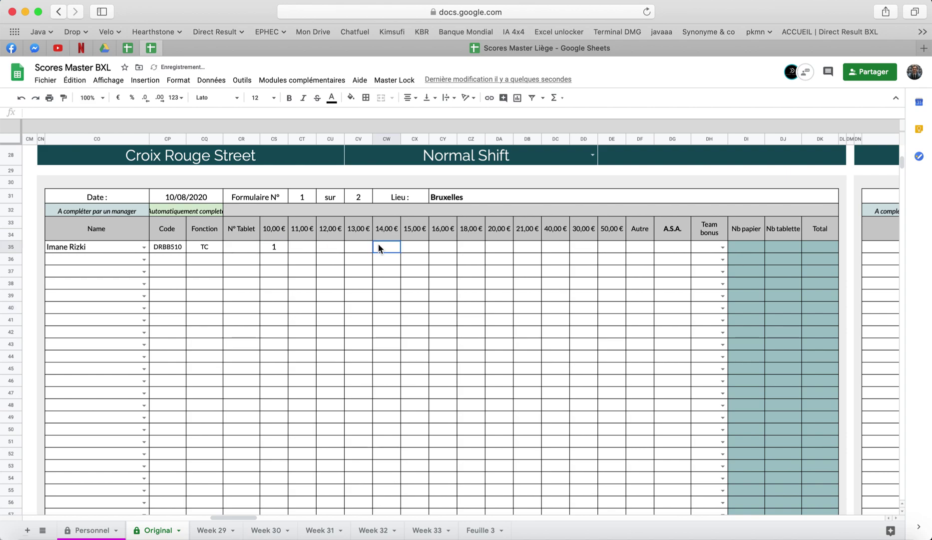
pyautogui.click(495, 243)
pyautogui.write('1')
pyautogui.click(501, 297)
pyautogui.scroll(-2, 701, 331)
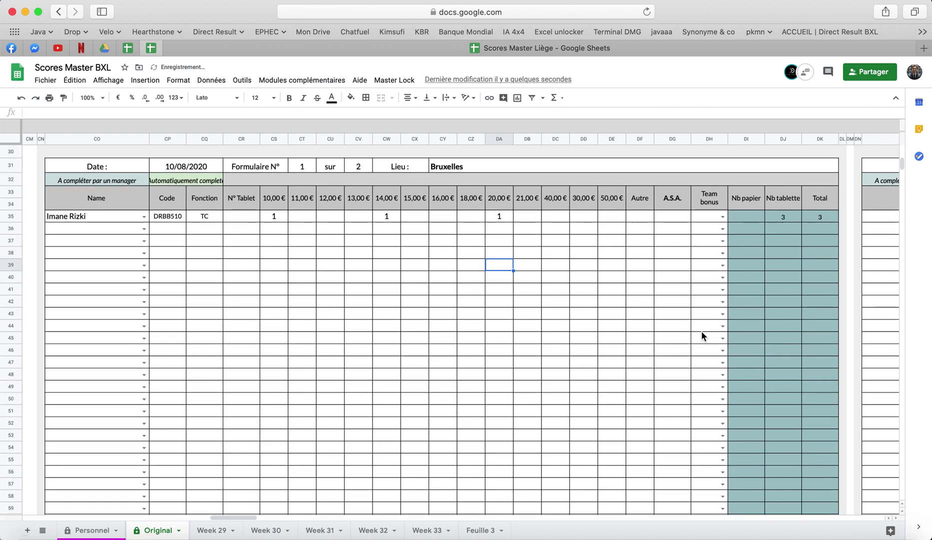
# Step: Fill the A.S.A. formula from row 47 up to row 35 of the Croix Rouge Street form, accepting the edit prompt
pyautogui.click(670, 216)
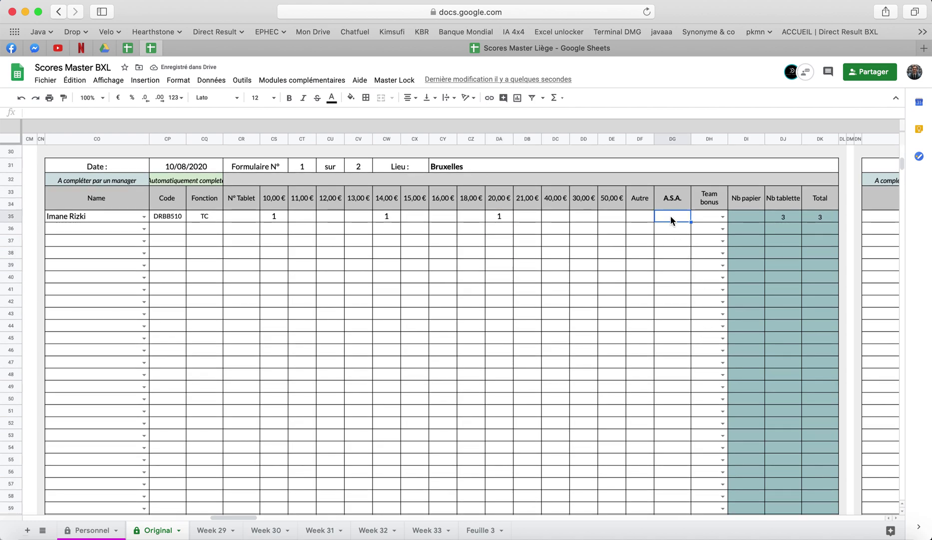
pyautogui.click(672, 289)
pyautogui.click(673, 363)
pyautogui.moveTo(692, 367); pyautogui.dragTo(679, 213)
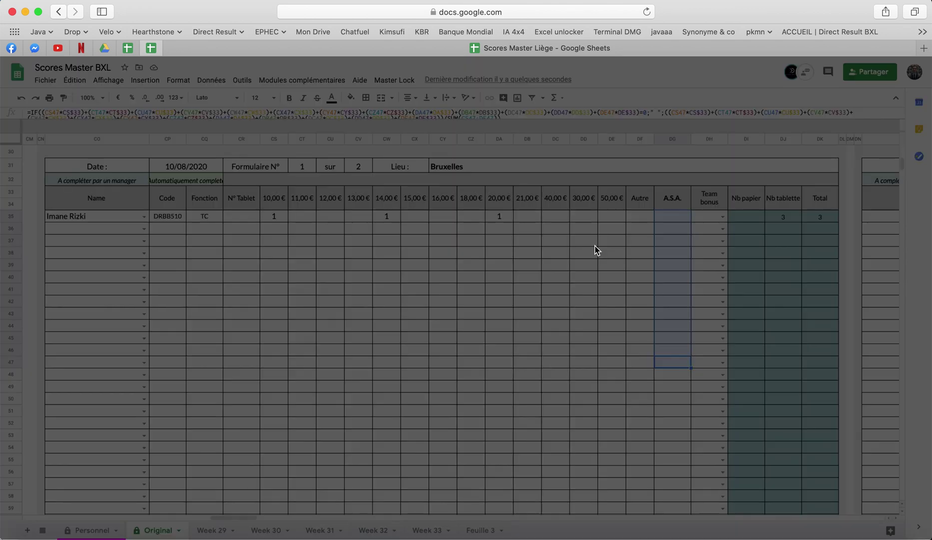
pyautogui.click(495, 315)
pyautogui.click(570, 344)
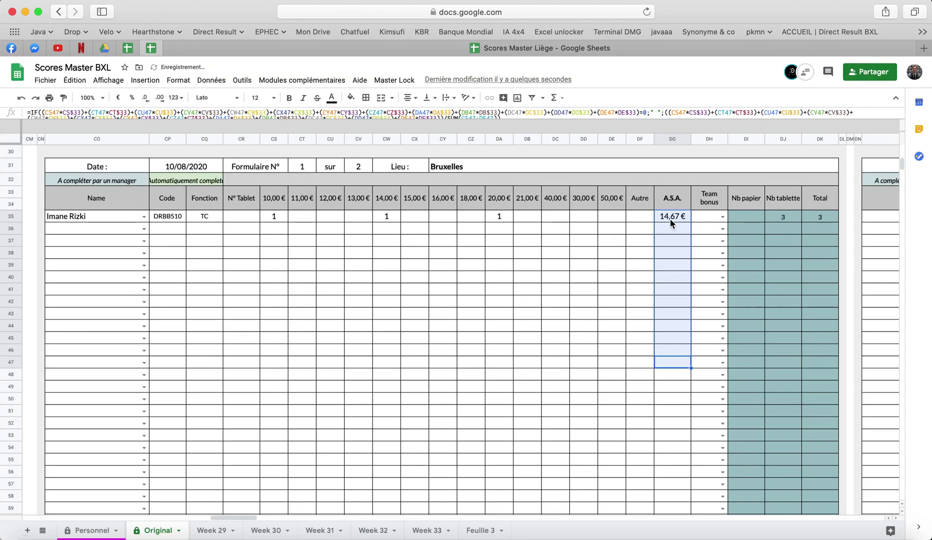
# Step: Inspect the full A.S.A. formula of the employee's row in an enlarged formula bar and set the Team bonus to OUI
pyautogui.click(669, 219)
pyautogui.moveTo(554, 121); pyautogui.dragTo(555, 139)
pyautogui.doubleClick(718, 232)
pyautogui.click(702, 248)
# Step: Inspect the overall Total and the tablet Total formulas at the foot of the Croix Rouge Street form
pyautogui.scroll(-3, 675, 347)
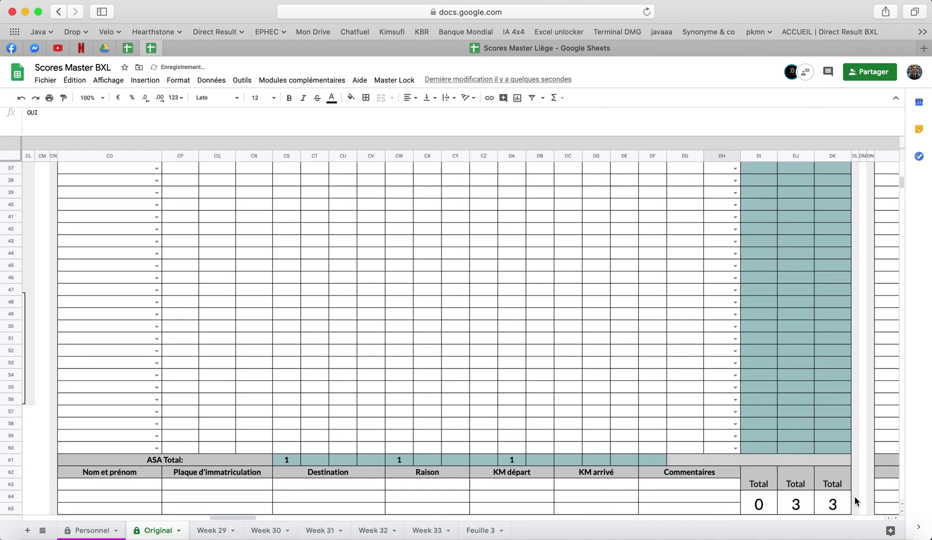
pyautogui.click(831, 502)
pyautogui.click(796, 505)
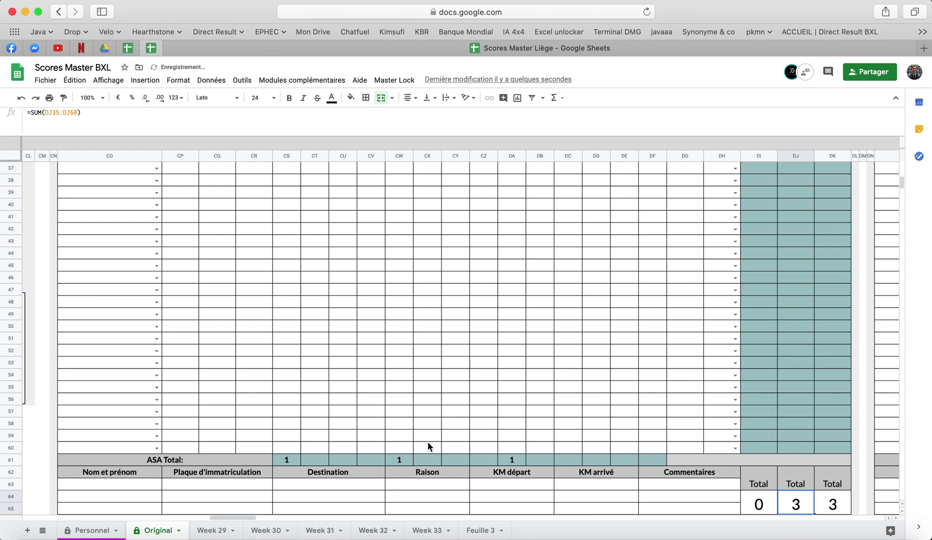
# Step: Inspect the ASA Total formulas of the 10,00 € and 20,00 € columns in row 61
pyautogui.click(286, 460)
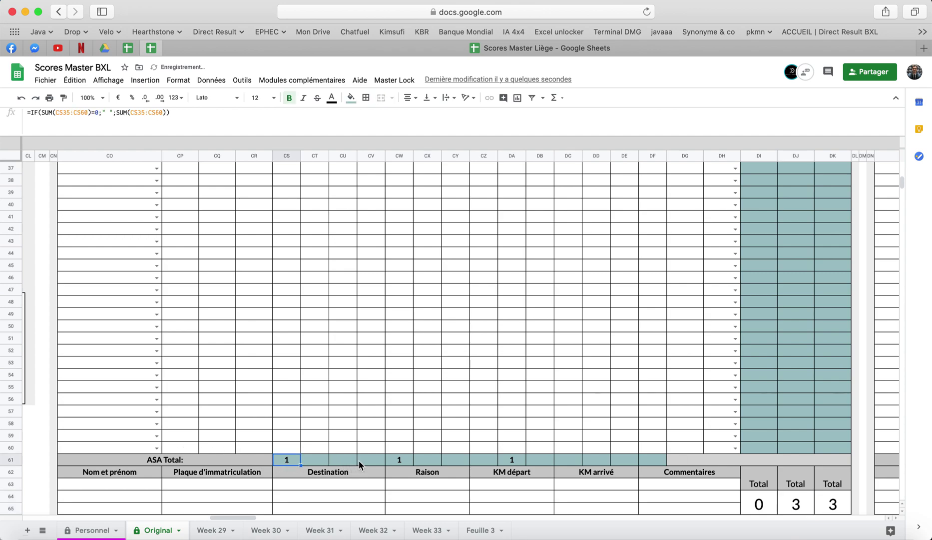
pyautogui.hotkey('ctrl', 'Right')
pyautogui.hotkey('ctrl', 'Right')
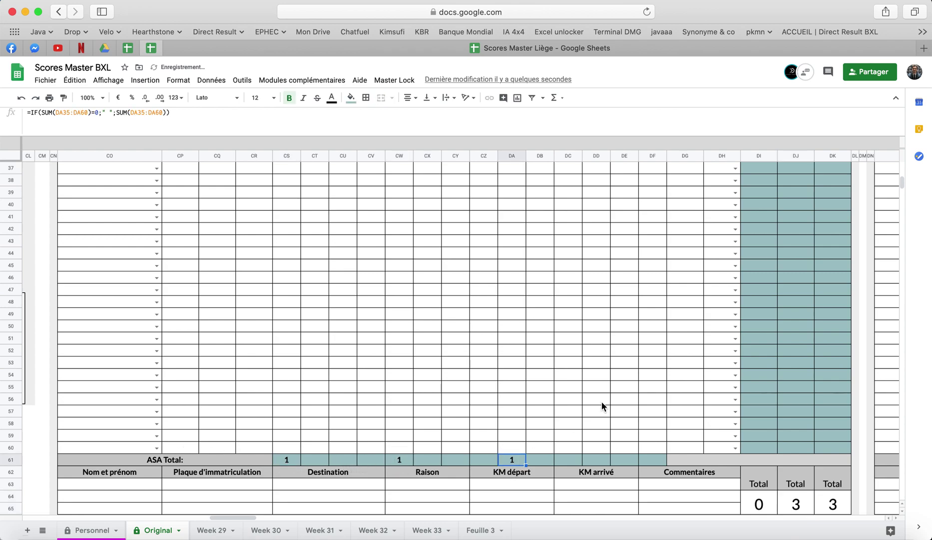
# Step: Choose a second employee in row 37 of the Croix Rouge Street form
pyautogui.scroll(4, 602, 402)
pyautogui.hscroll(-2, 601, 401)
pyautogui.scroll(-3, 602, 402)
pyautogui.hscroll(1, 601, 401)
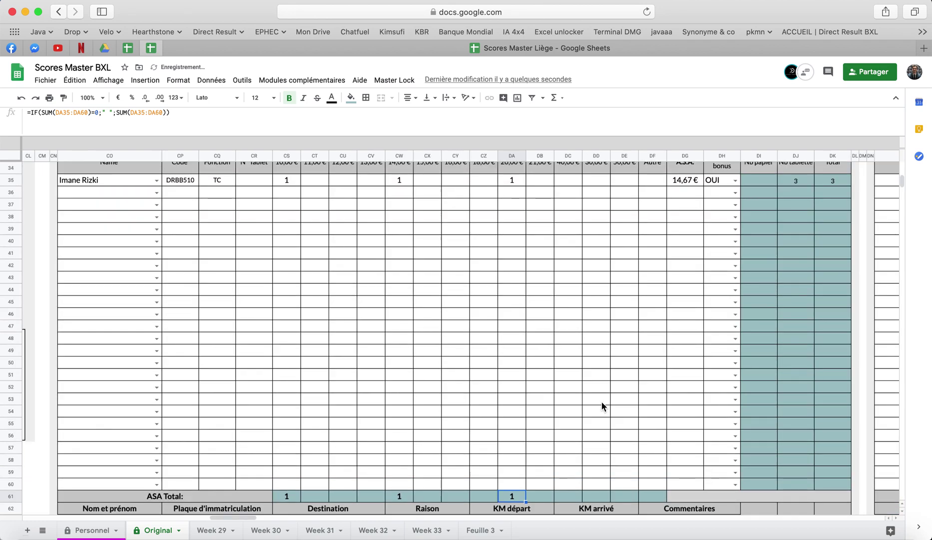
pyautogui.scroll(3, 601, 401)
pyautogui.hscroll(-2, 601, 401)
pyautogui.scroll(-2, 601, 401)
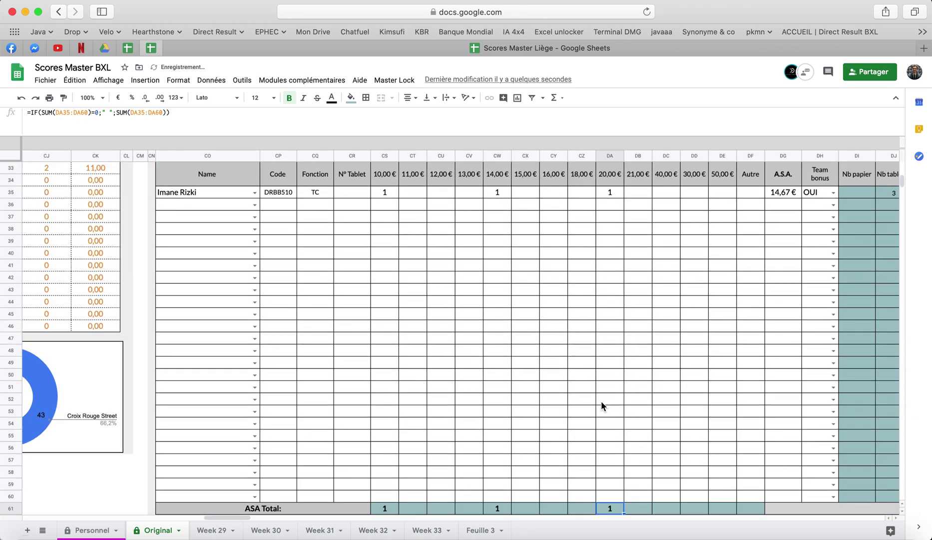
pyautogui.click(254, 216)
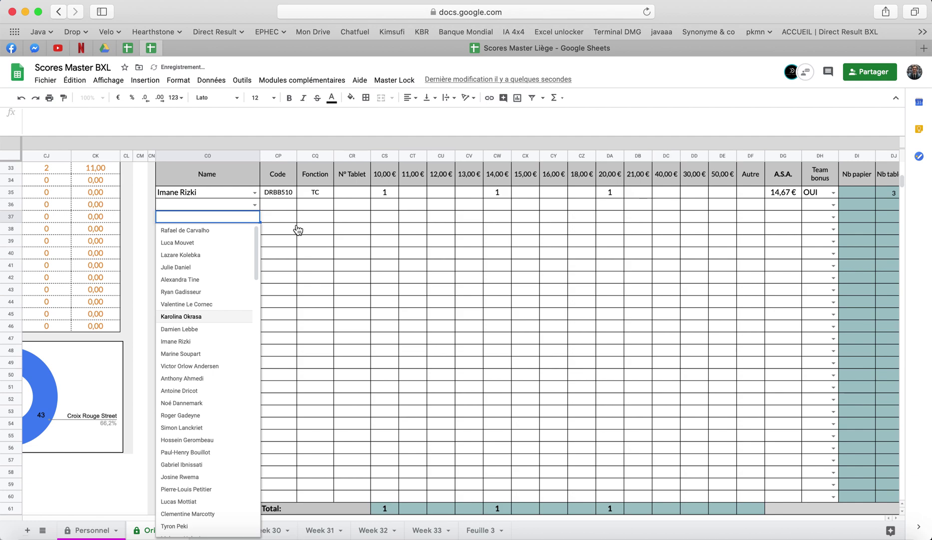
pyautogui.press('Return')
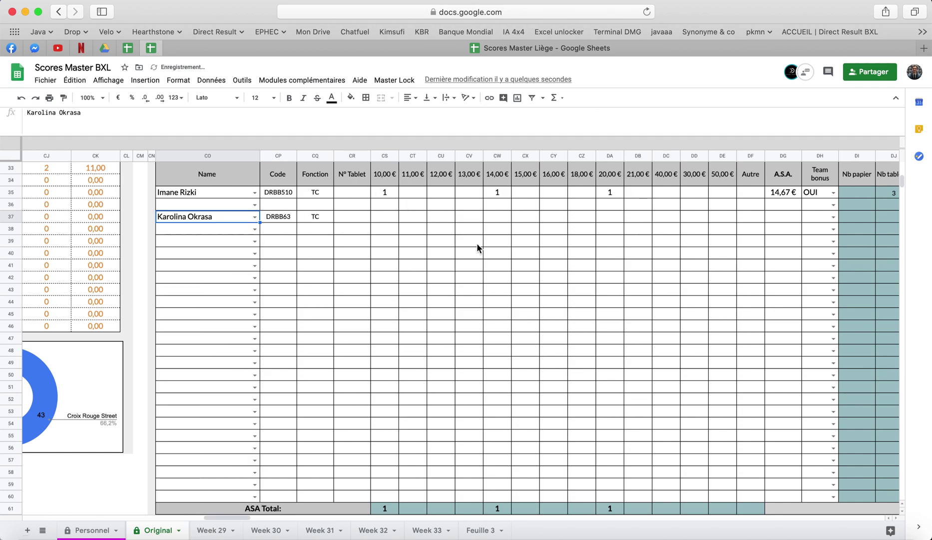
# Step: Inspect the formula behind the Croix Rouge Street form's title in row 28
pyautogui.scroll(3, 476, 243)
pyautogui.hscroll(3, 476, 243)
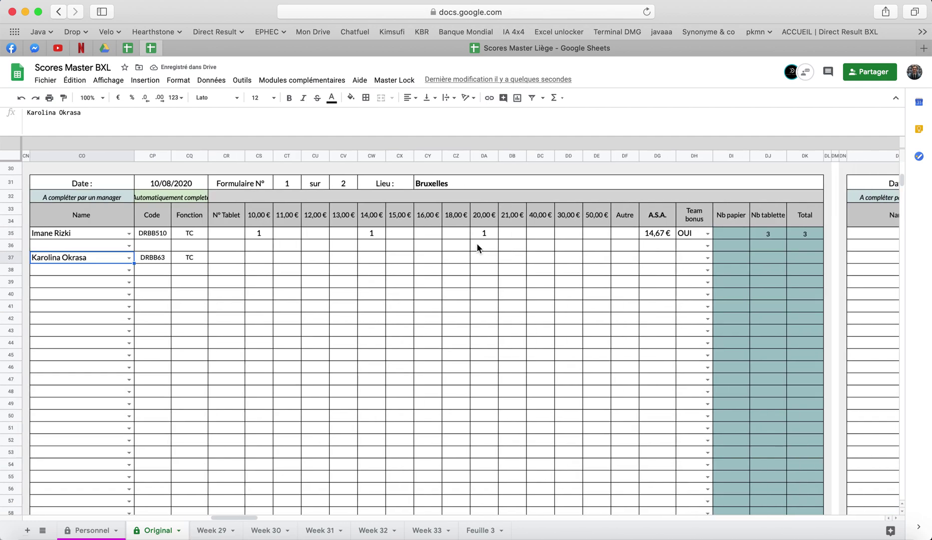
pyautogui.scroll(2, 476, 242)
pyautogui.hscroll(-3, 476, 243)
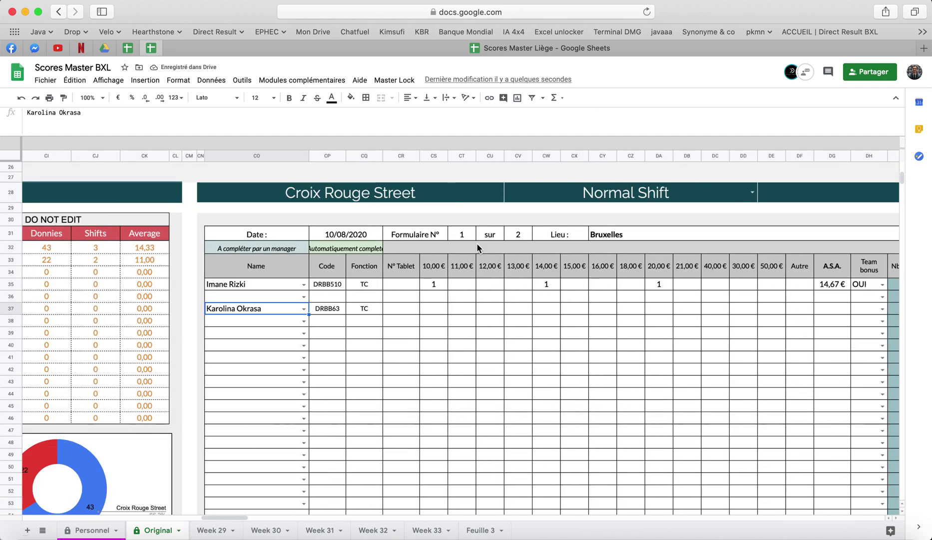
pyautogui.click(369, 197)
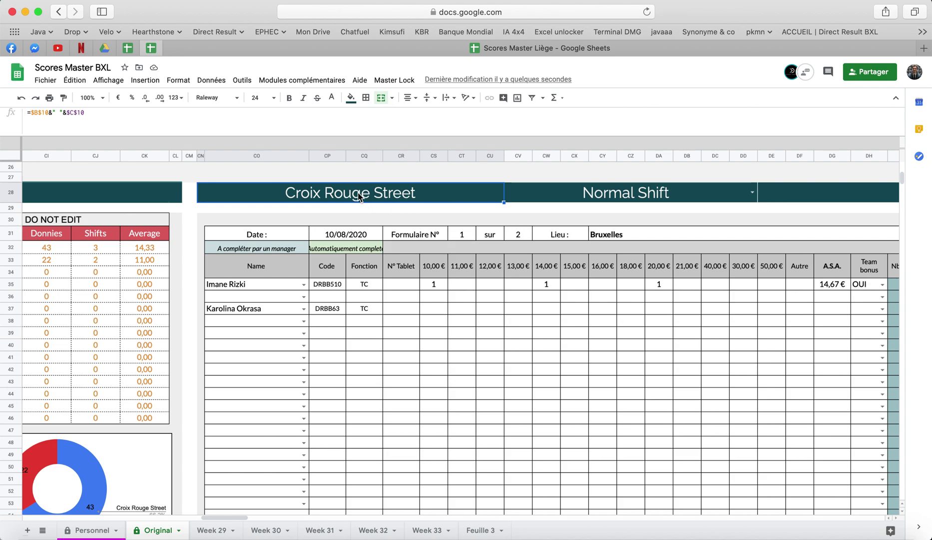
# Step: Rename the Croix Rouge campaign in the Targets table to Croix jaune
pyautogui.hscroll(-20, 307, 270)
pyautogui.scroll(10, 307, 270)
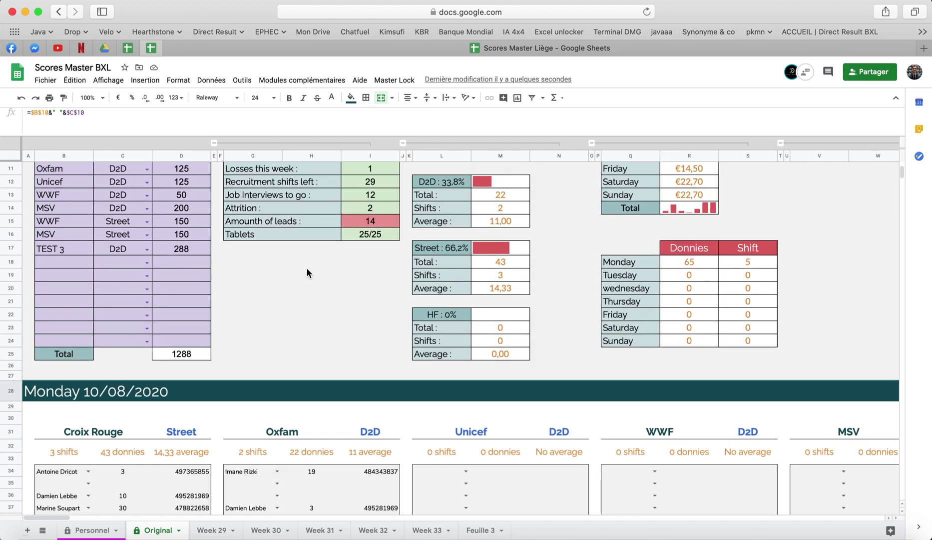
pyautogui.click(87, 248)
pyautogui.doubleClick(87, 249)
pyautogui.write('jaune')
pyautogui.click(431, 455)
# Step: Check the first campaign's heading in the Monday section, the NGO table and its daily form title against the renamed target
pyautogui.scroll(-5, 430, 455)
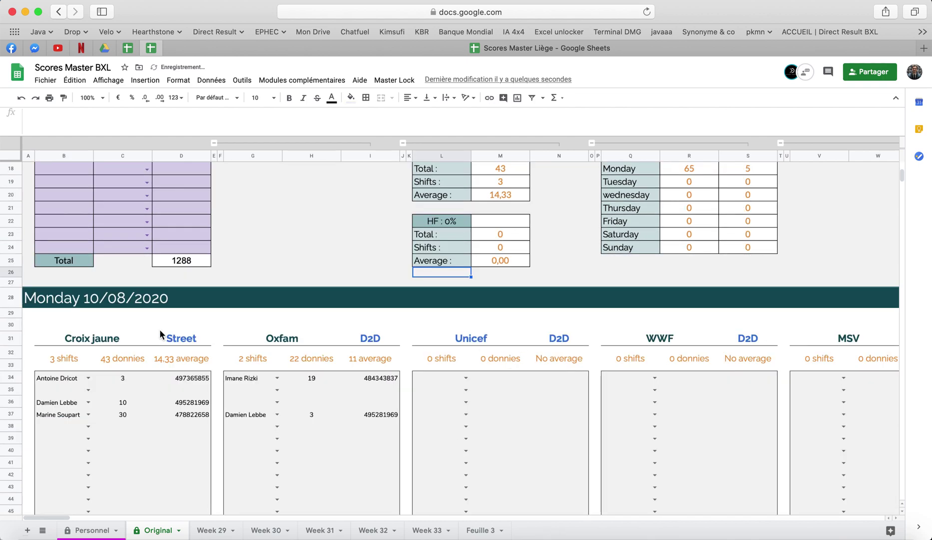
pyautogui.click(89, 339)
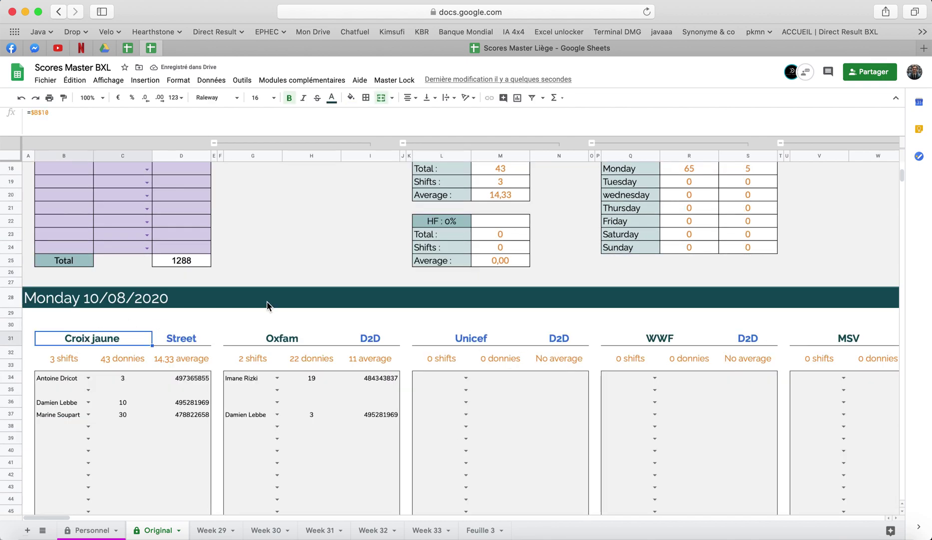
pyautogui.hscroll(20, 372, 323)
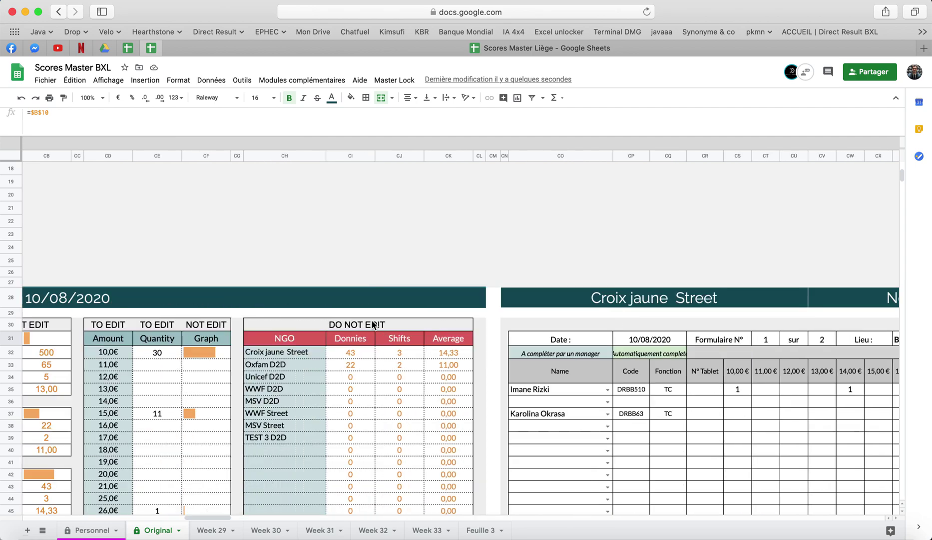
pyautogui.hscroll(6, 372, 324)
pyautogui.scroll(-2, 415, 236)
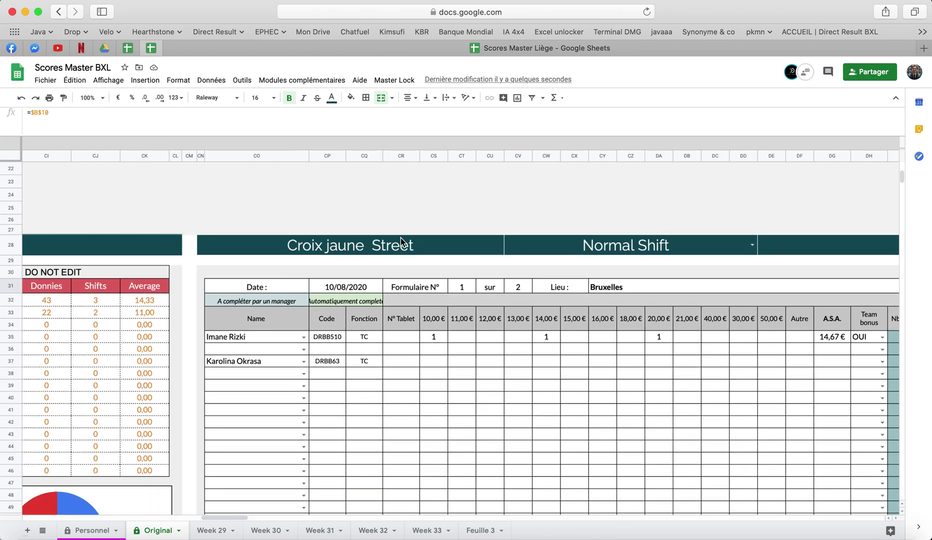
pyautogui.click(345, 244)
pyautogui.click(361, 219)
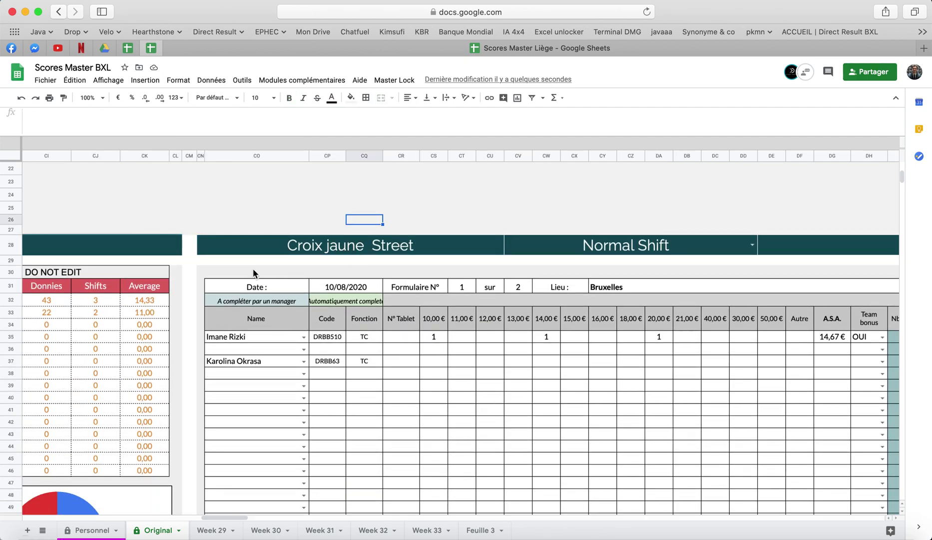
# Step: Set the shift type of the Croix jaune Street form to Training Shift
pyautogui.hscroll(5, 413, 310)
pyautogui.scroll(-2, 413, 309)
pyautogui.hscroll(-2, 414, 309)
pyautogui.scroll(1, 414, 309)
pyautogui.click(654, 219)
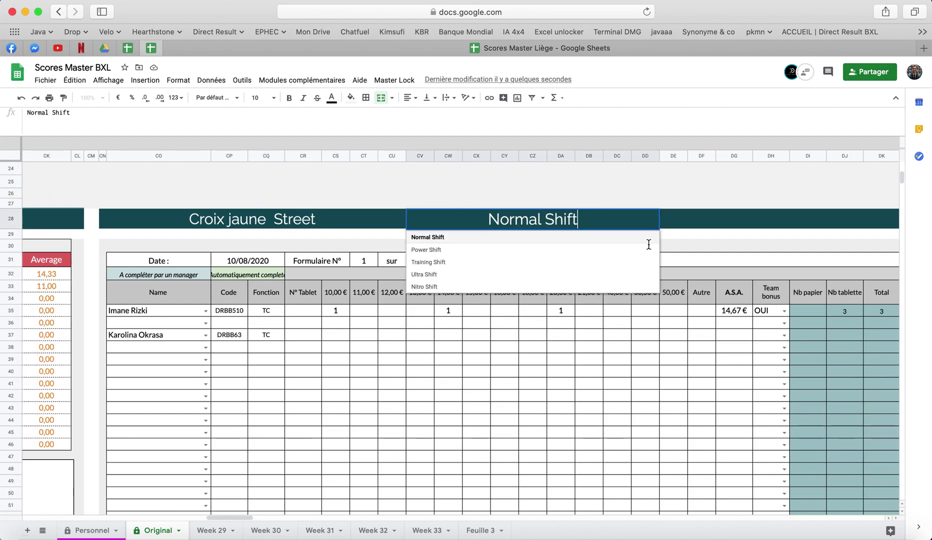
pyautogui.click(619, 264)
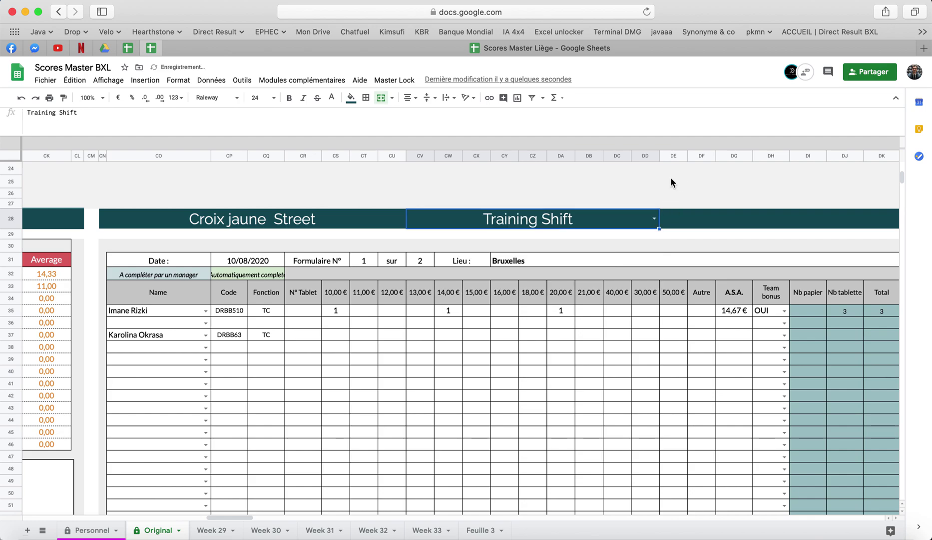
# Step: Clear the employee names in rows 35 to 37 and the donation counts in row 35 of the form
pyautogui.moveTo(150, 310); pyautogui.dragTo(148, 338)
pyautogui.press('BackSpace')
pyautogui.moveTo(337, 308); pyautogui.dragTo(607, 308)
pyautogui.press('BackSpace')
# Step: Choose another employee in row 35 and number the form 2 sur 3
pyautogui.click(205, 310)
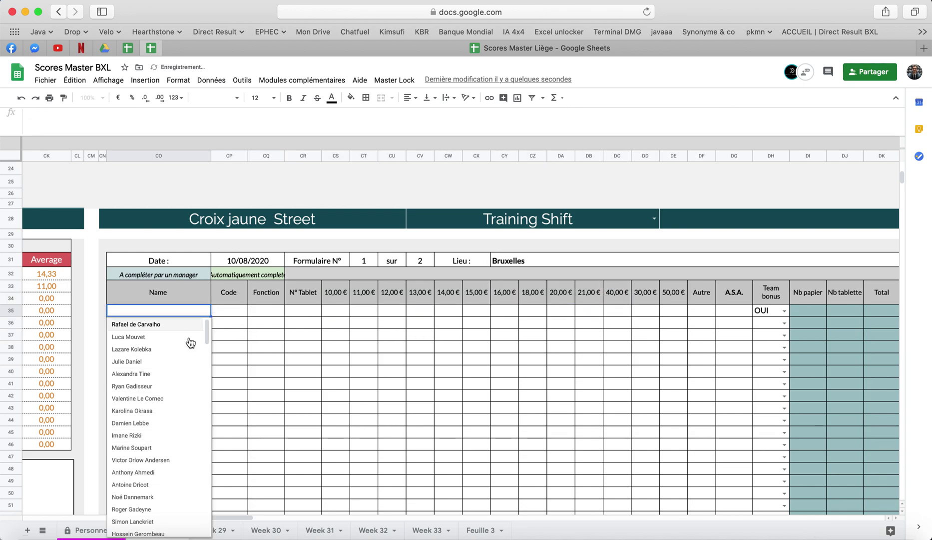
pyautogui.click(158, 447)
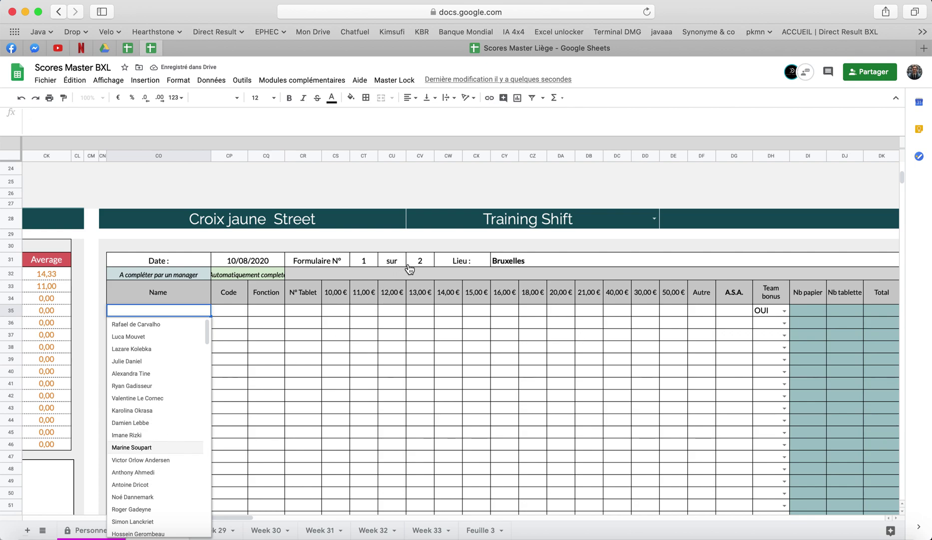
pyautogui.click(421, 260)
pyautogui.click(370, 258)
pyautogui.write('2')
pyautogui.click(417, 261)
pyautogui.write('3')
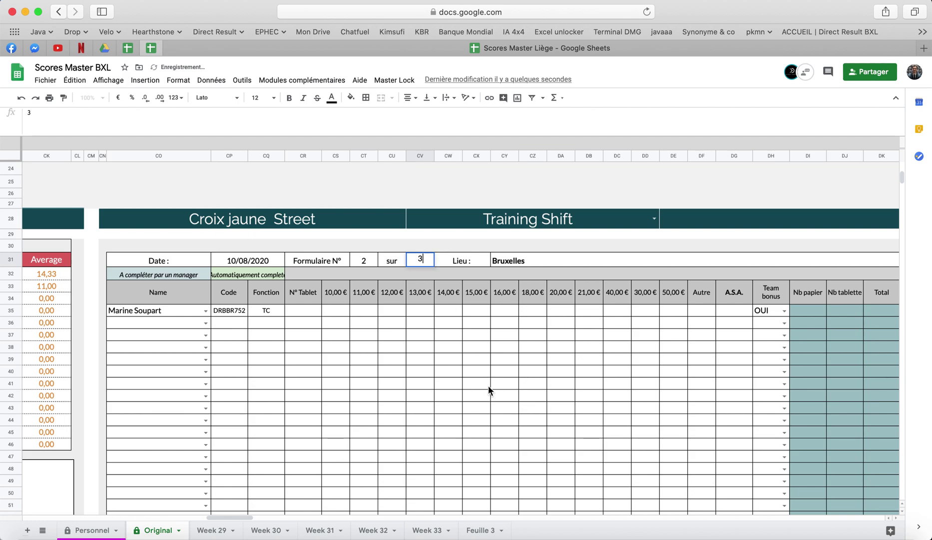
# Step: Set the shift type of the Croix jaune Street form to Normal Shift and select its title
pyautogui.click(656, 220)
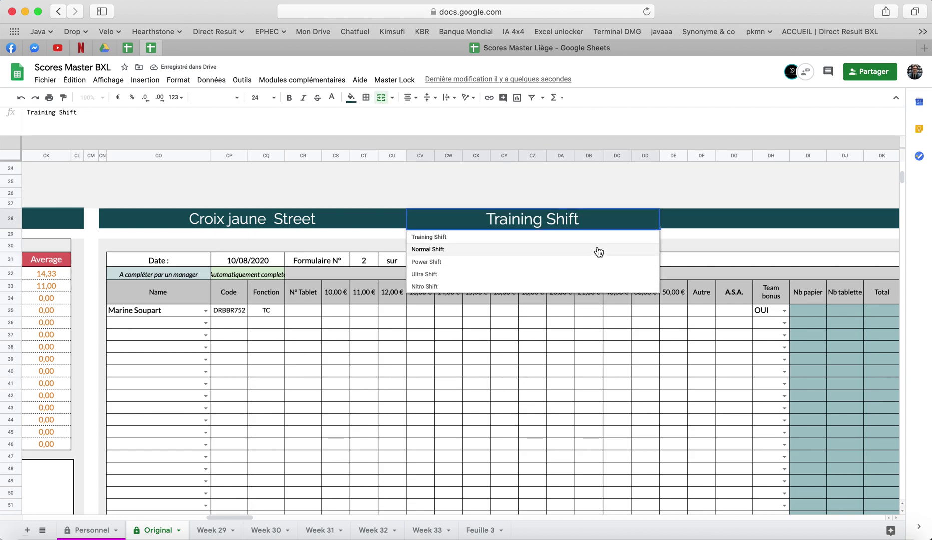
pyautogui.press('Return')
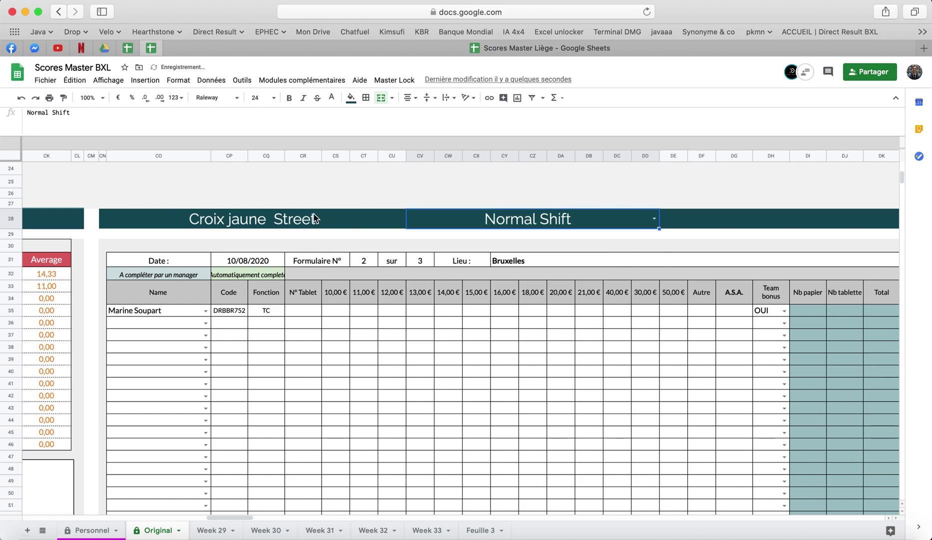
pyautogui.press('Left')
# Step: Examine the weekly overview: the week, D2D, Street and ASA summaries, Monday's campaign blocks, and the daily Targets table
pyautogui.hscroll(-2, 454, 412)
pyautogui.hscroll(-15, 455, 412)
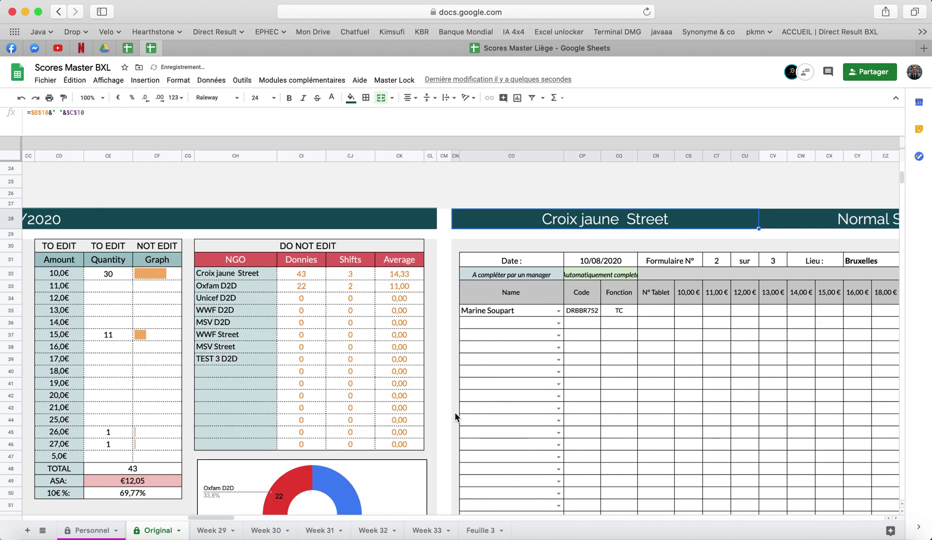
pyautogui.scroll(-2, 454, 412)
pyautogui.hscroll(-20, 455, 416)
pyautogui.scroll(10, 456, 416)
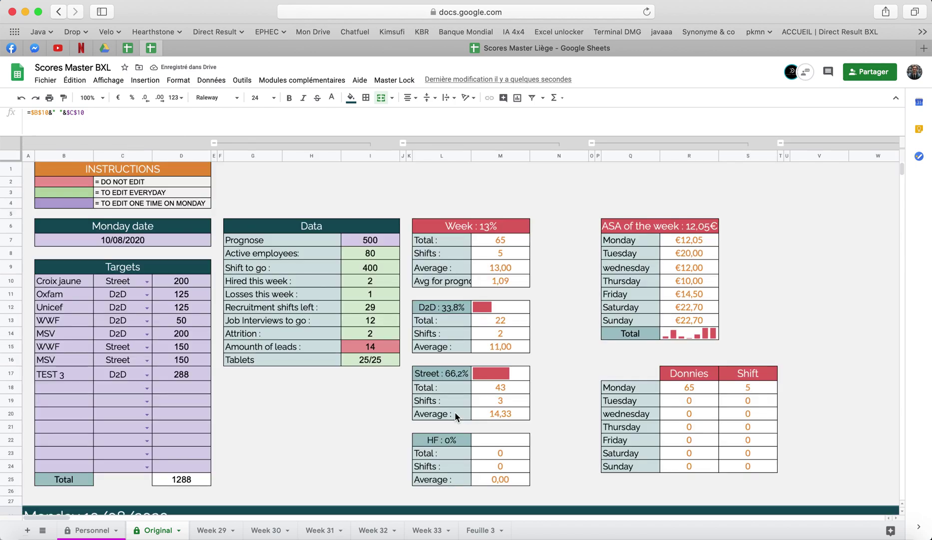
pyautogui.hscroll(10, 741, 299)
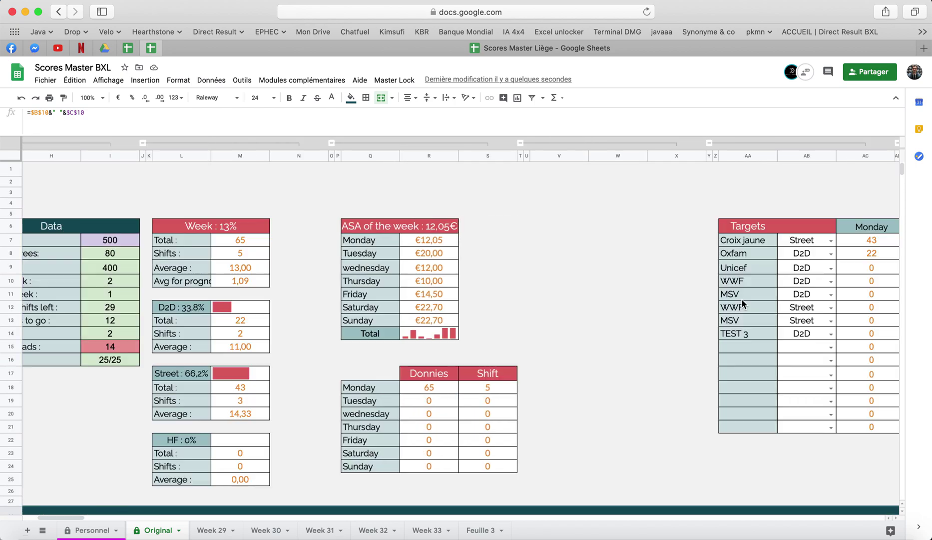
pyautogui.hscroll(-10, 742, 299)
pyautogui.moveTo(495, 227); pyautogui.dragTo(500, 346)
pyautogui.click(572, 330)
pyautogui.scroll(-3, 523, 371)
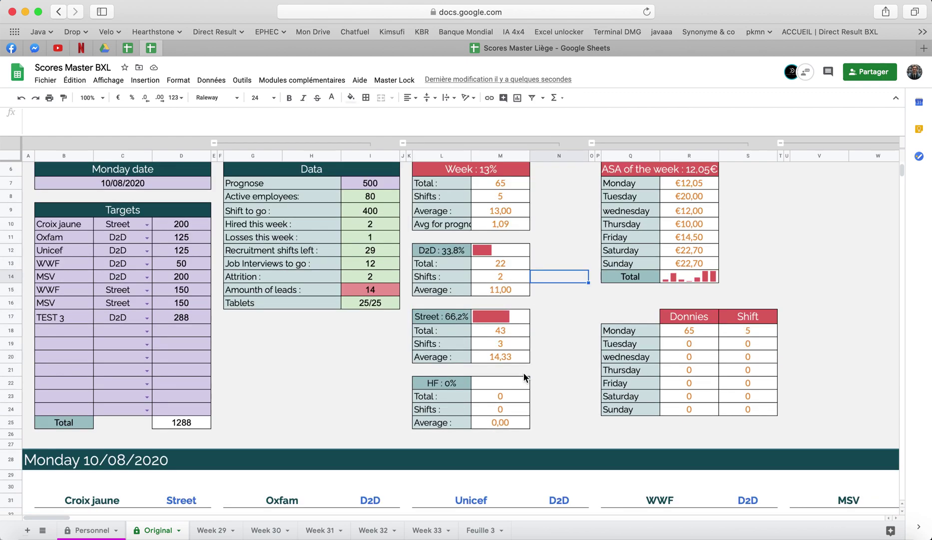
pyautogui.scroll(-5, 523, 371)
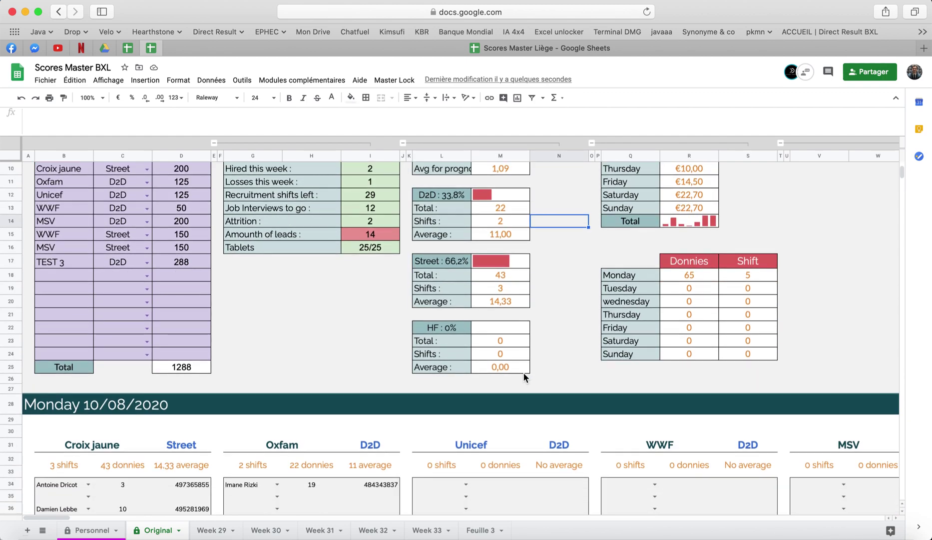
pyautogui.scroll(-3, 523, 371)
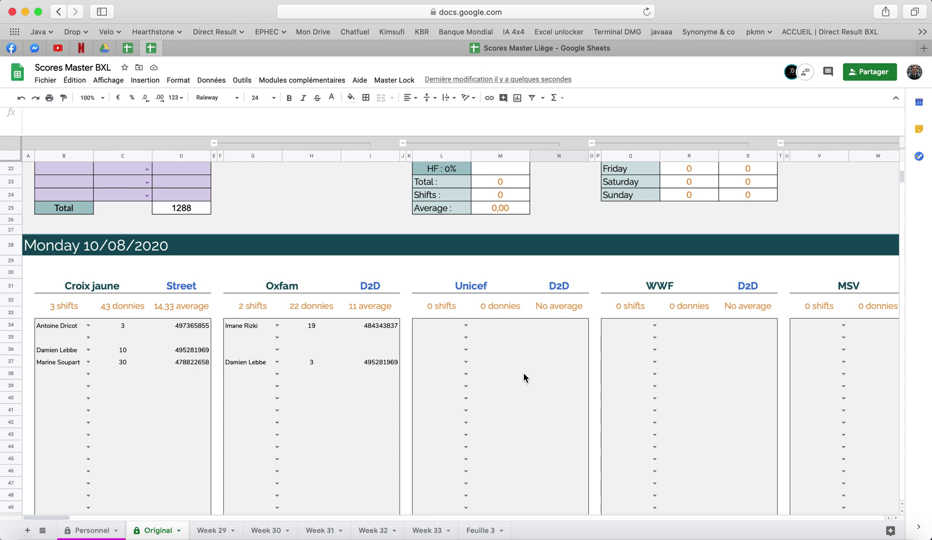
pyautogui.scroll(10, 523, 372)
pyautogui.hscroll(14, 681, 331)
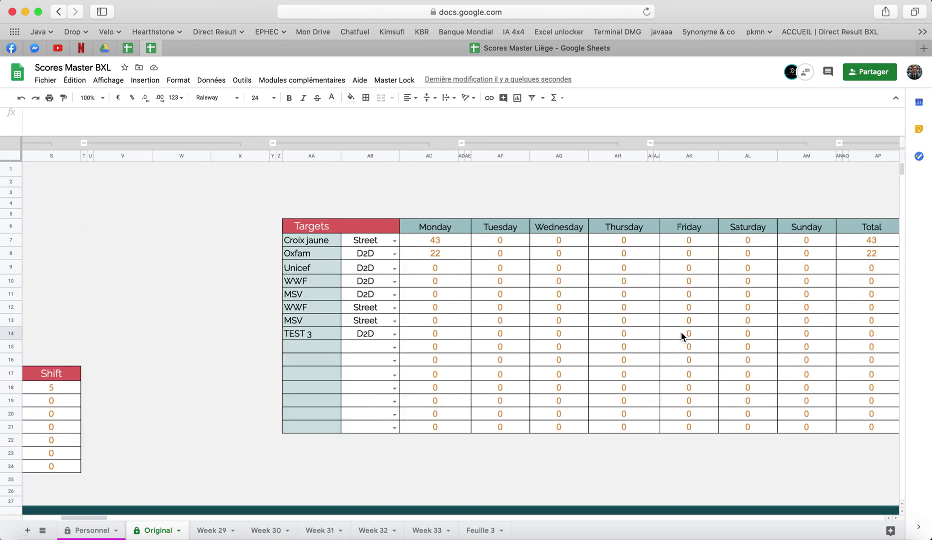
pyautogui.hscroll(-14, 681, 331)
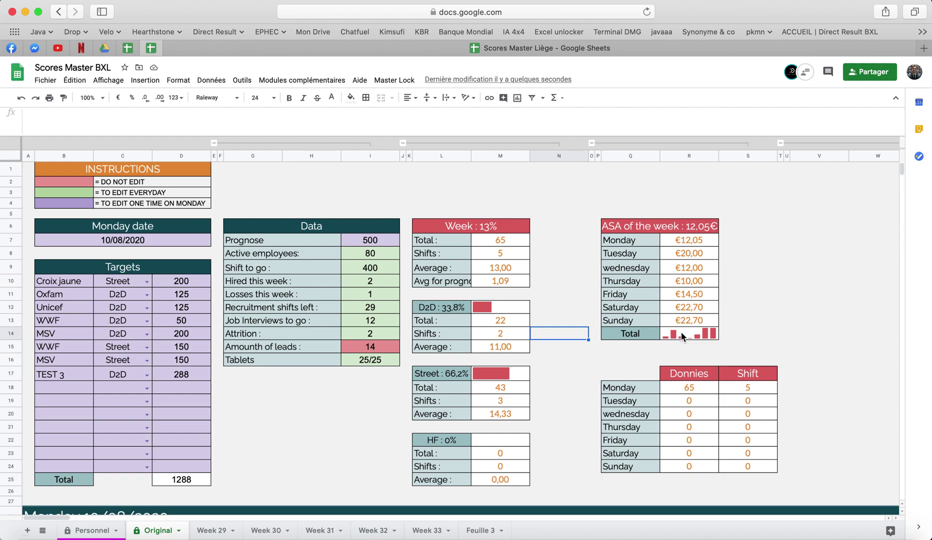
# Step: Look at the sheet actions available for the Original sheet, such as duplicating or copying it
pyautogui.click(179, 529)
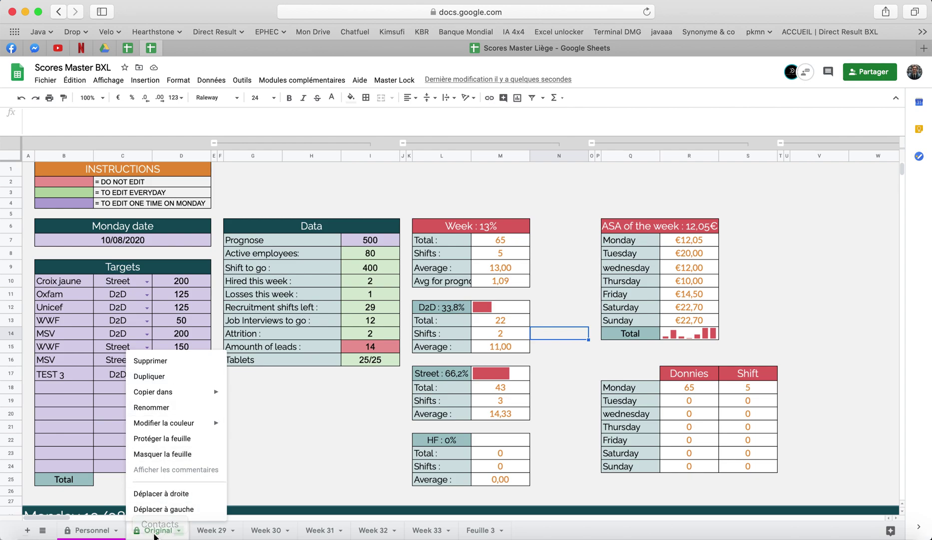
pyautogui.click(312, 413)
pyautogui.click(333, 426)
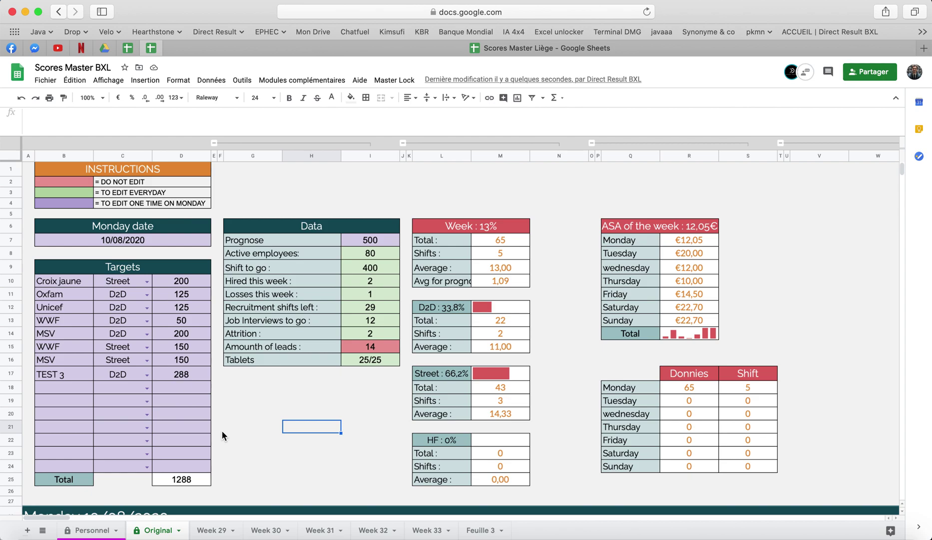
pyautogui.click(179, 530)
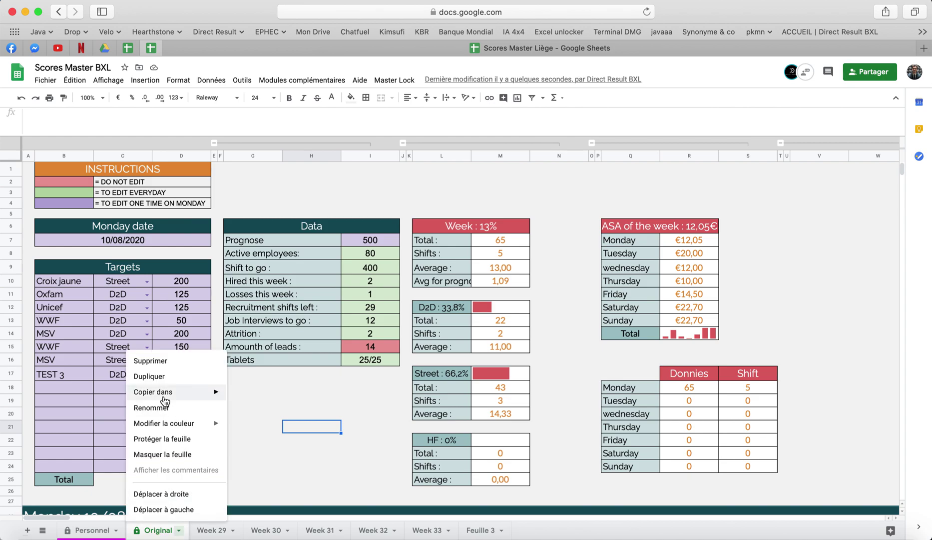
pyautogui.click(308, 452)
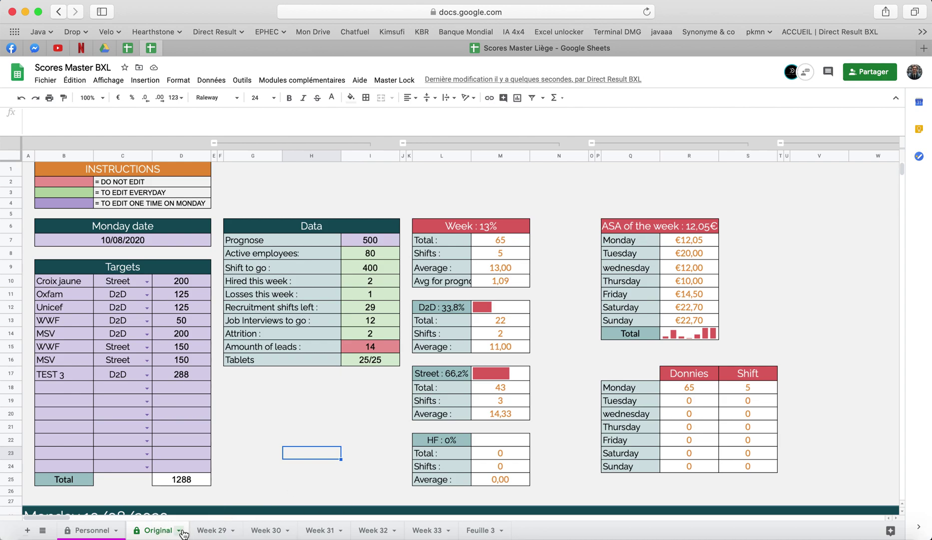
pyautogui.scroll(-5, 339, 422)
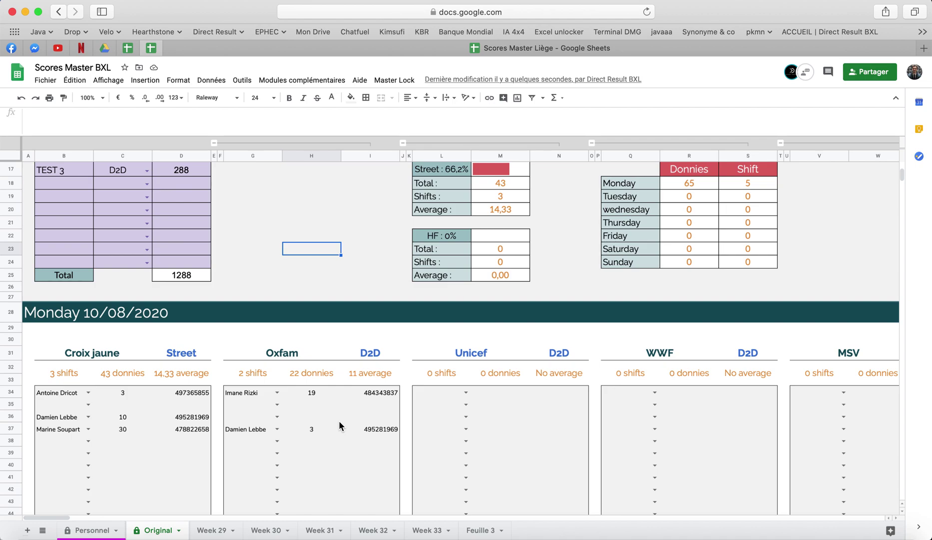
# Step: Clear the employee names in rows 34 to 39 of Monday's Croix jaune Street block
pyautogui.scroll(-4, 340, 422)
pyautogui.moveTo(55, 223); pyautogui.dragTo(60, 282)
pyautogui.press('Delete')
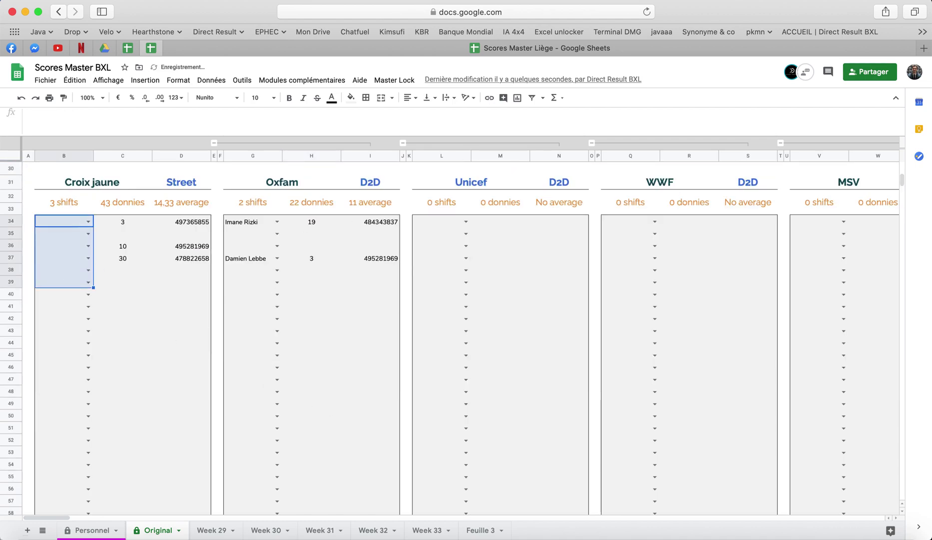
# Step: Examine the weekly Targets table: the Monday to Sunday scores per campaign and the formula behind Croix jaune's Graph cell
pyautogui.scroll(9, 458, 307)
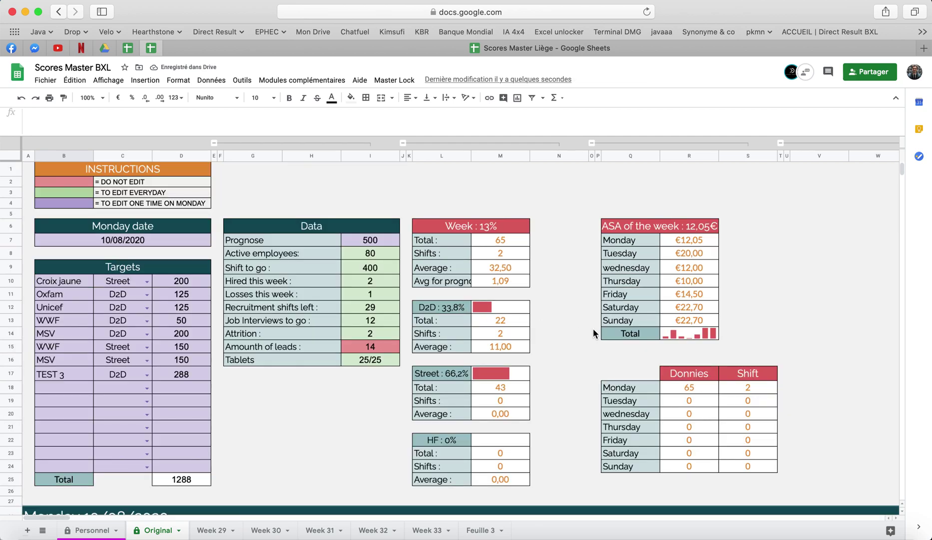
pyautogui.hscroll(10, 595, 333)
pyautogui.hscroll(5, 595, 333)
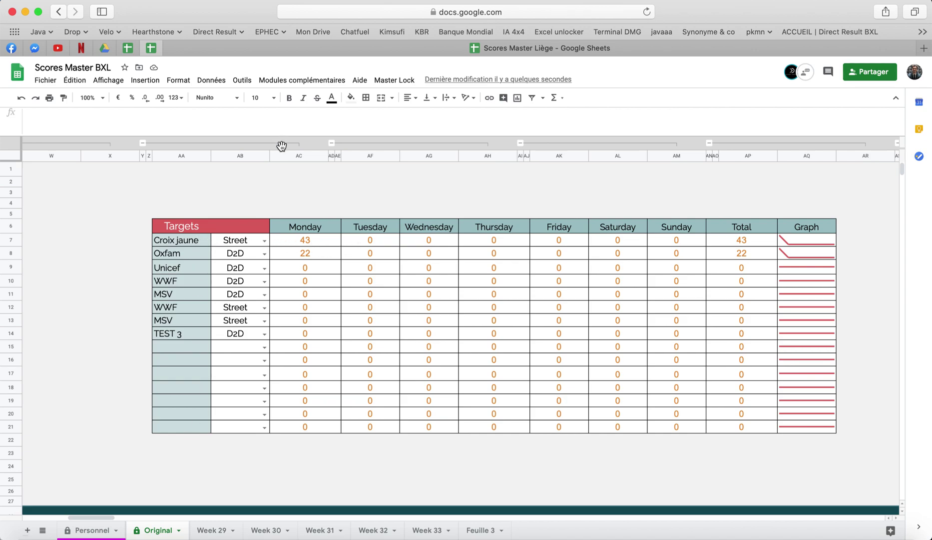
pyautogui.moveTo(297, 241); pyautogui.dragTo(698, 380)
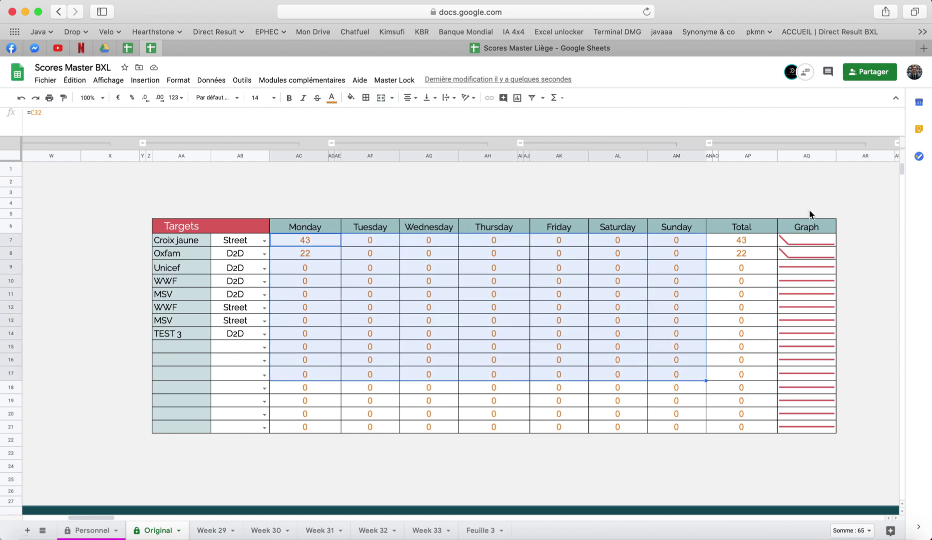
pyautogui.click(801, 241)
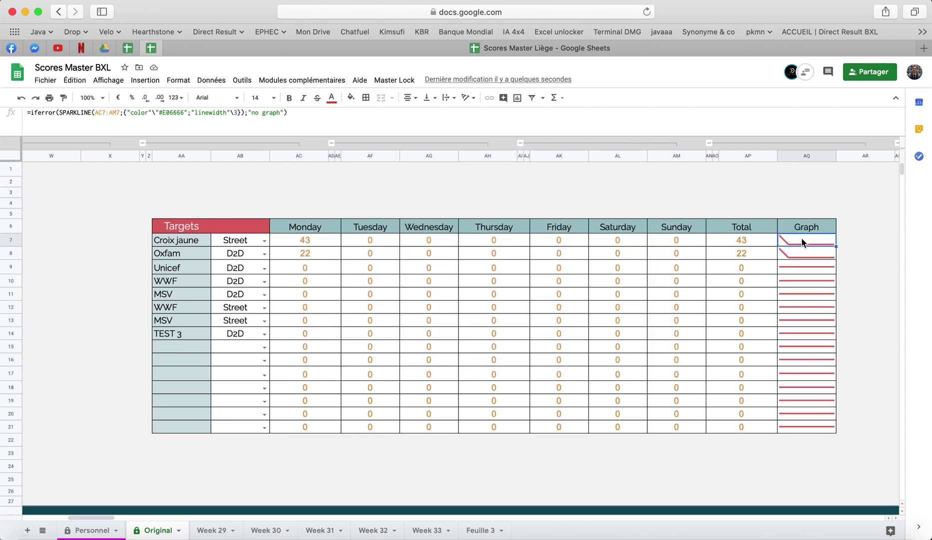
pyautogui.click(566, 199)
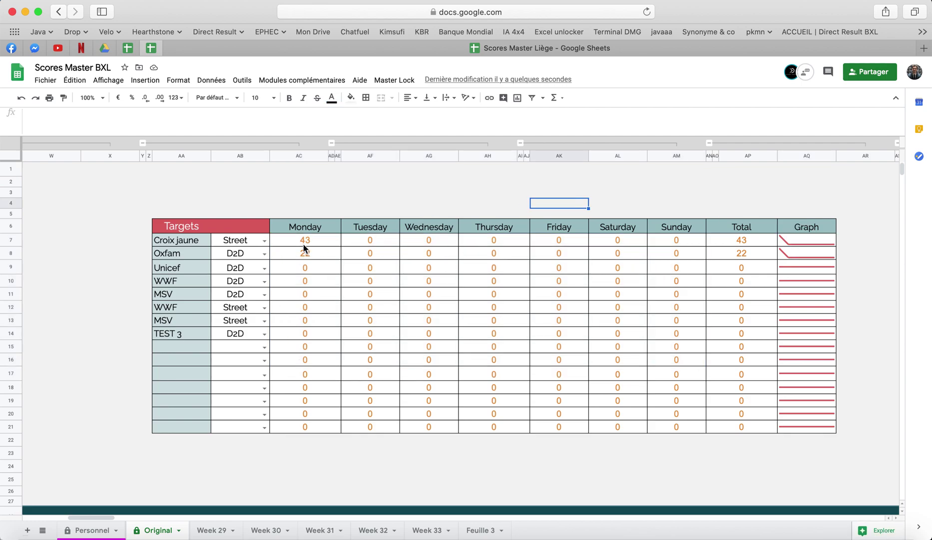
pyautogui.click(702, 203)
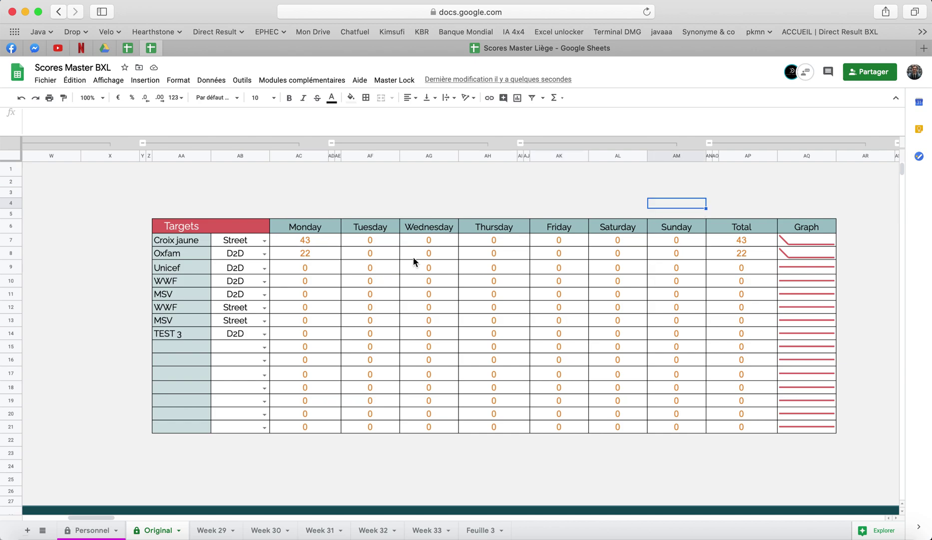
# Step: Look through the Targets table and the Monday and Tuesday campaign blocks, returning to the weekly overview
pyautogui.scroll(-3, 413, 257)
pyautogui.hscroll(3, 413, 257)
pyautogui.scroll(3, 413, 257)
pyautogui.hscroll(-5, 413, 257)
pyautogui.scroll(-1, 413, 257)
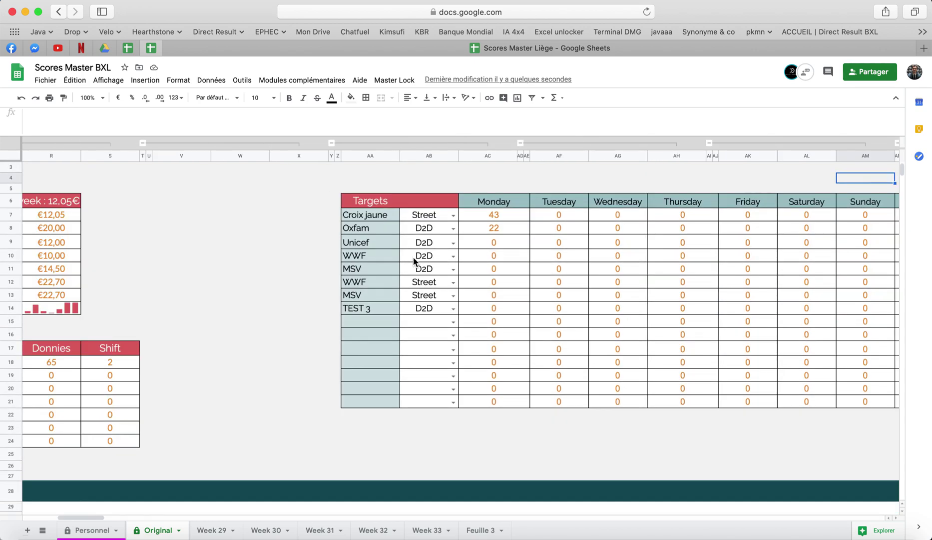
pyautogui.hscroll(-10, 413, 257)
pyautogui.scroll(-1, 413, 257)
pyautogui.scroll(-15, 413, 258)
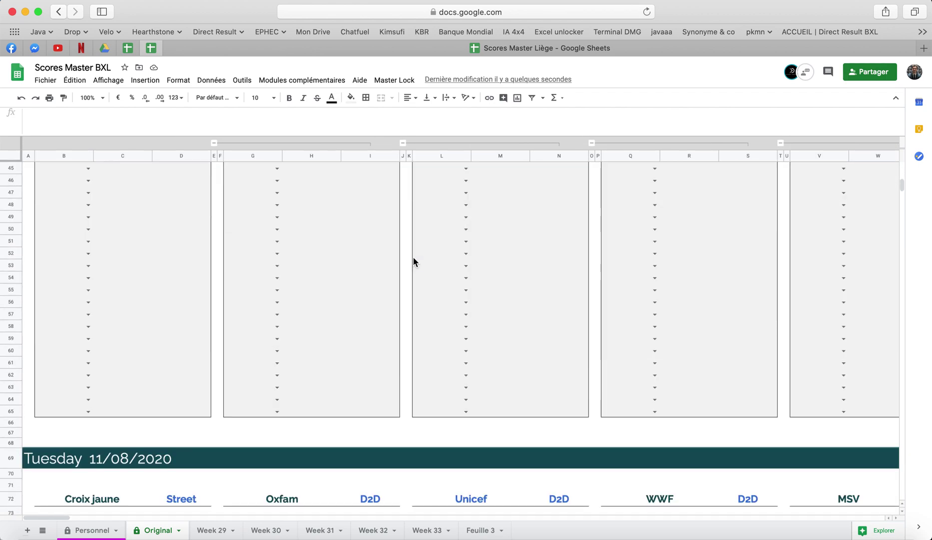
pyautogui.scroll(14, 413, 261)
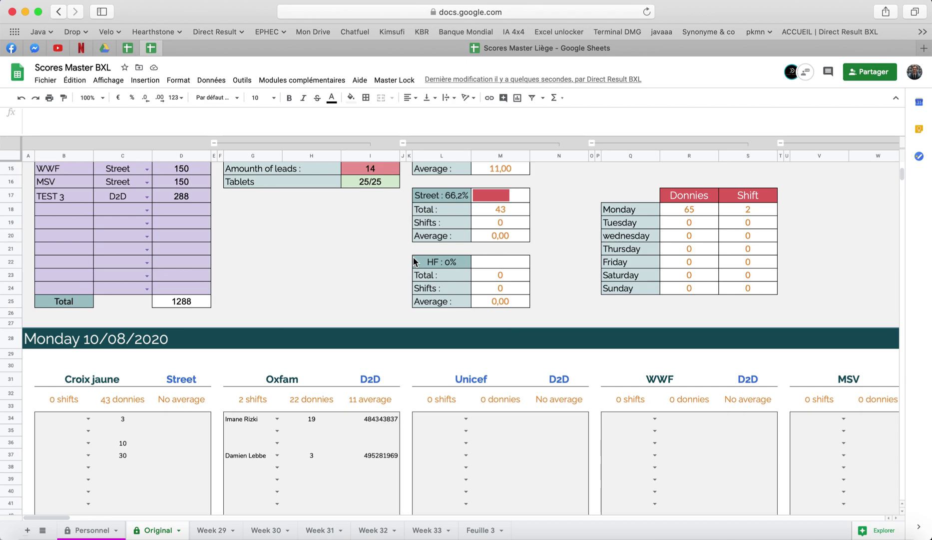
pyautogui.scroll(2, 414, 261)
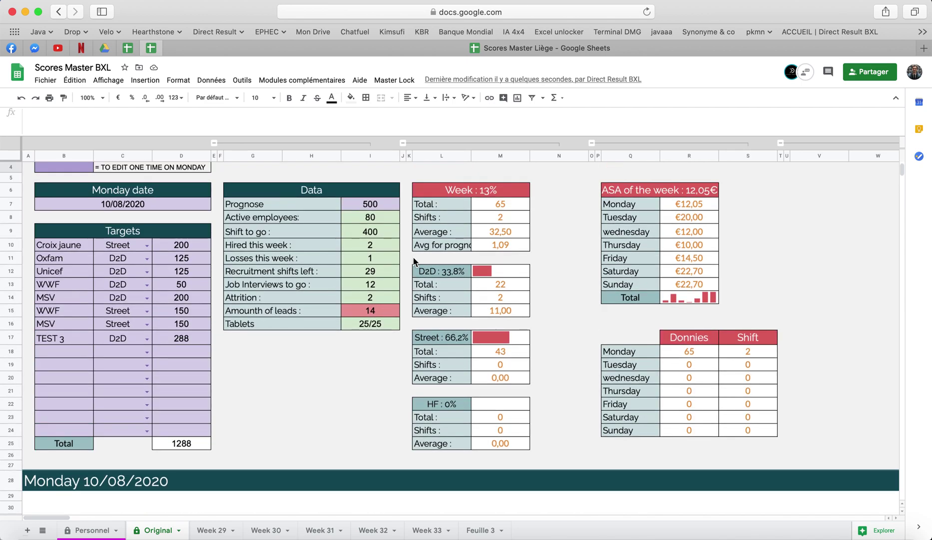
# Step: Examine the ASA of the week formula and the daily ASA amounts from Monday to Sunday
pyautogui.click(693, 190)
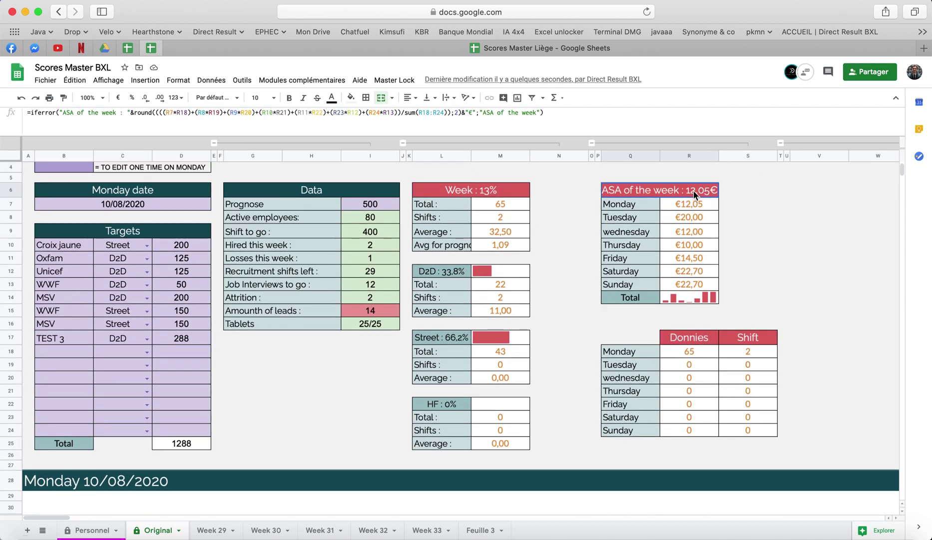
pyautogui.moveTo(693, 206); pyautogui.dragTo(691, 283)
pyautogui.click(756, 258)
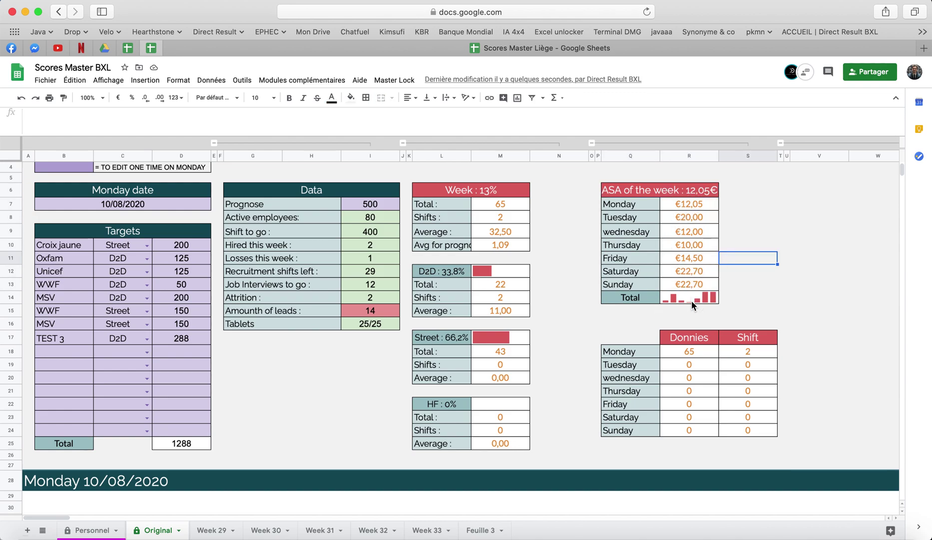
pyautogui.click(772, 268)
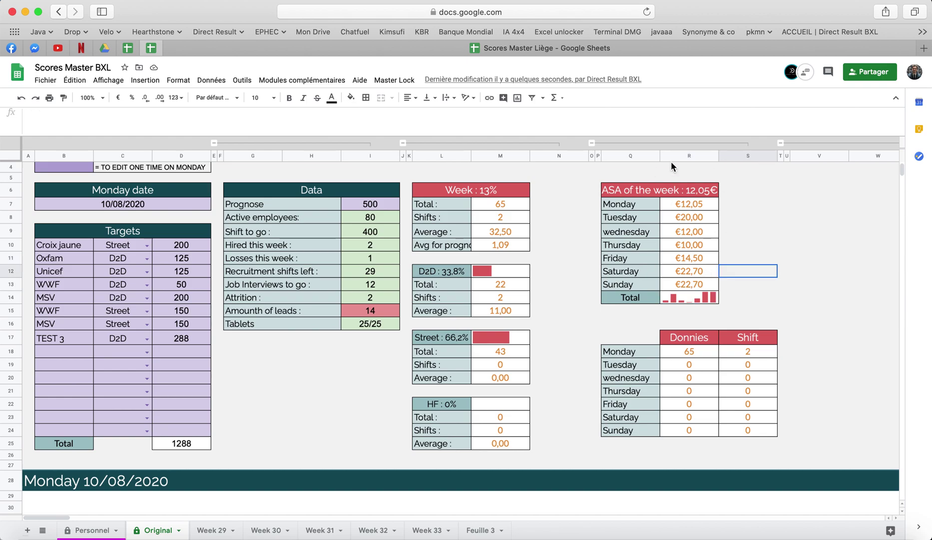
pyautogui.click(694, 189)
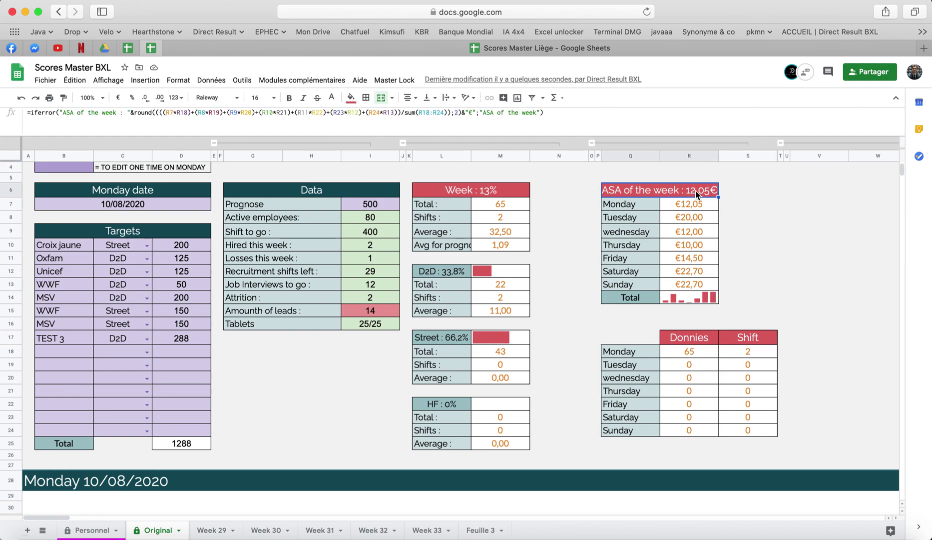
# Step: Inspect the formula behind the Week percentage heading
pyautogui.click(477, 191)
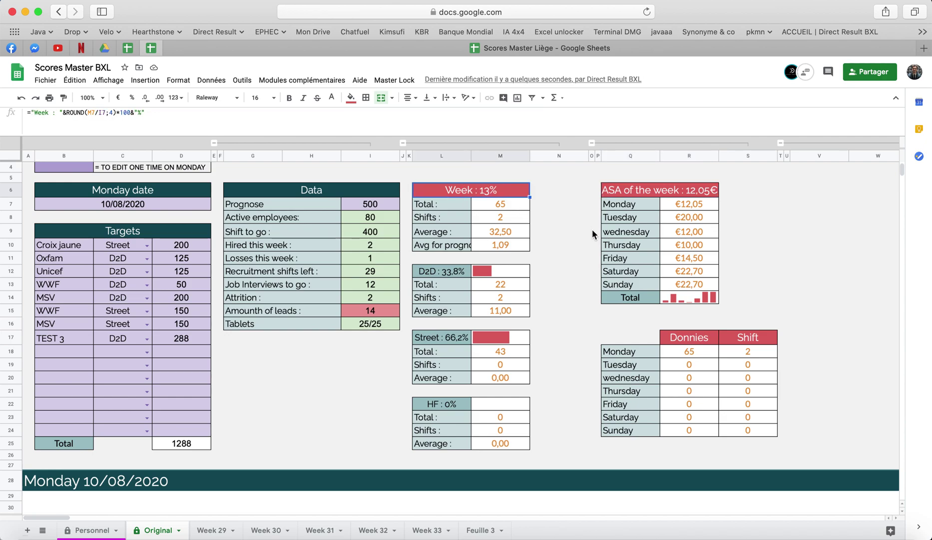
pyautogui.click(569, 248)
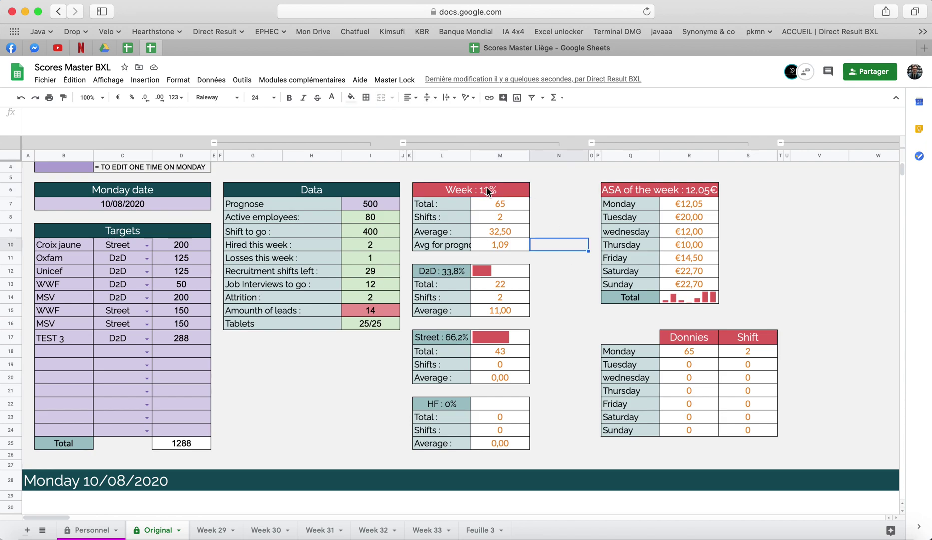
pyautogui.click(593, 205)
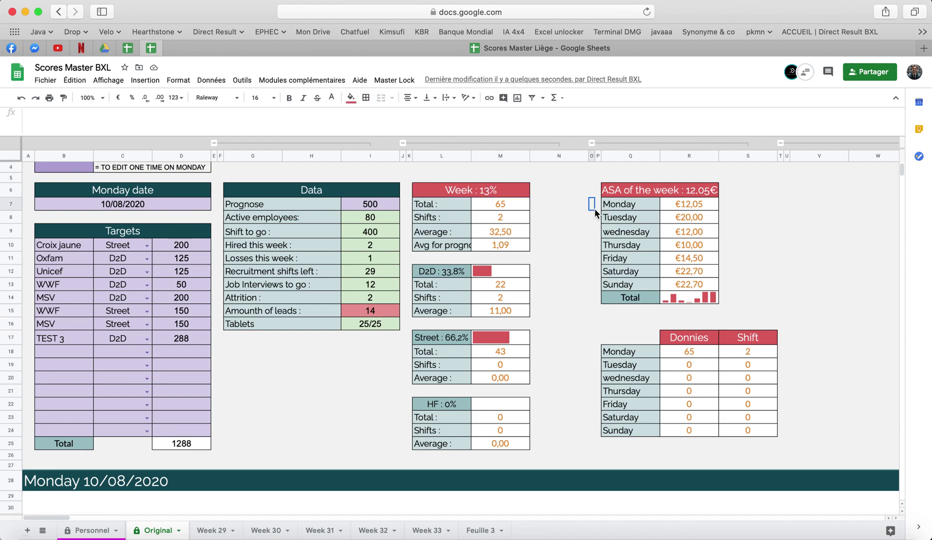
# Step: Inspect the D2D, Street and HF percentage headings and the D2D shifts formula
pyautogui.click(450, 272)
pyautogui.click(448, 340)
pyautogui.click(447, 402)
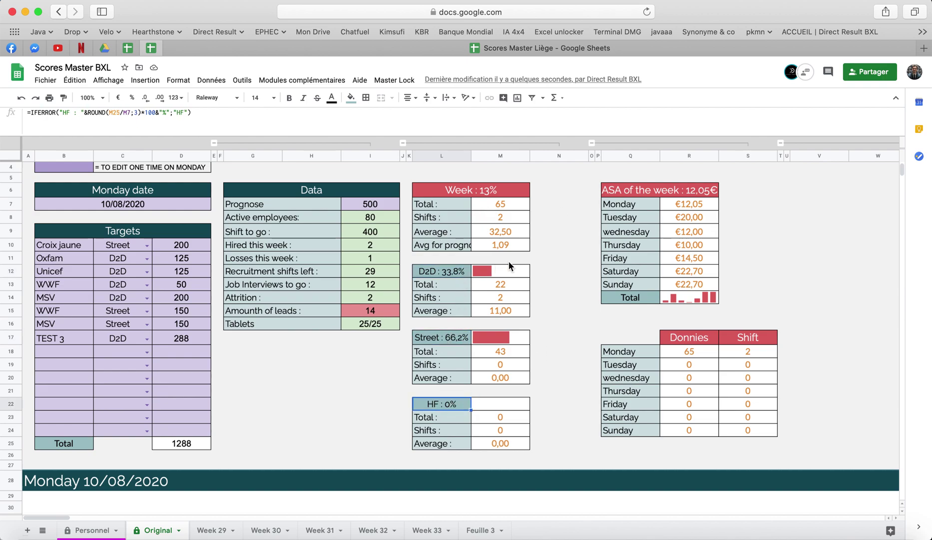
pyautogui.click(458, 275)
pyautogui.click(507, 298)
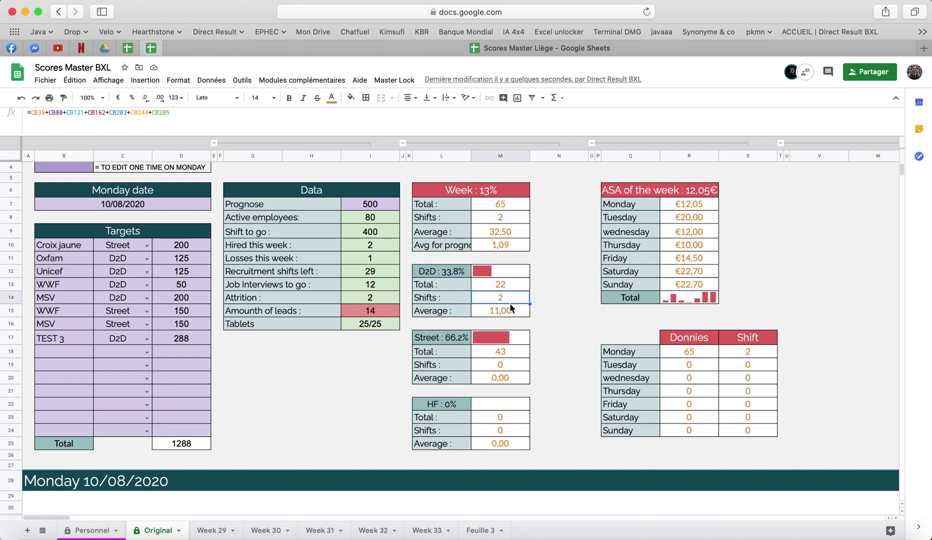
pyautogui.click(580, 288)
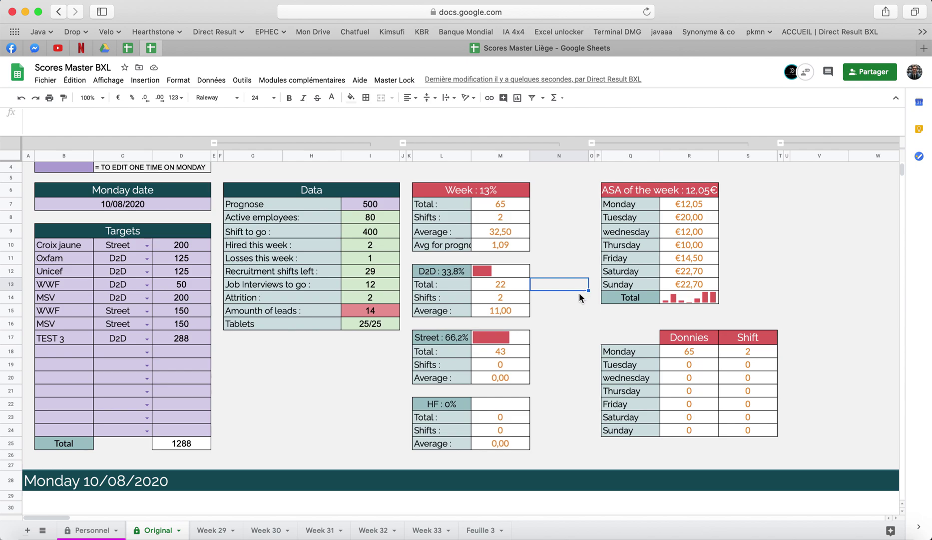
# Step: Check the D2D average, and choose an employee in row 34 of Monday's Croix jaune Street block
pyautogui.scroll(-5, 562, 403)
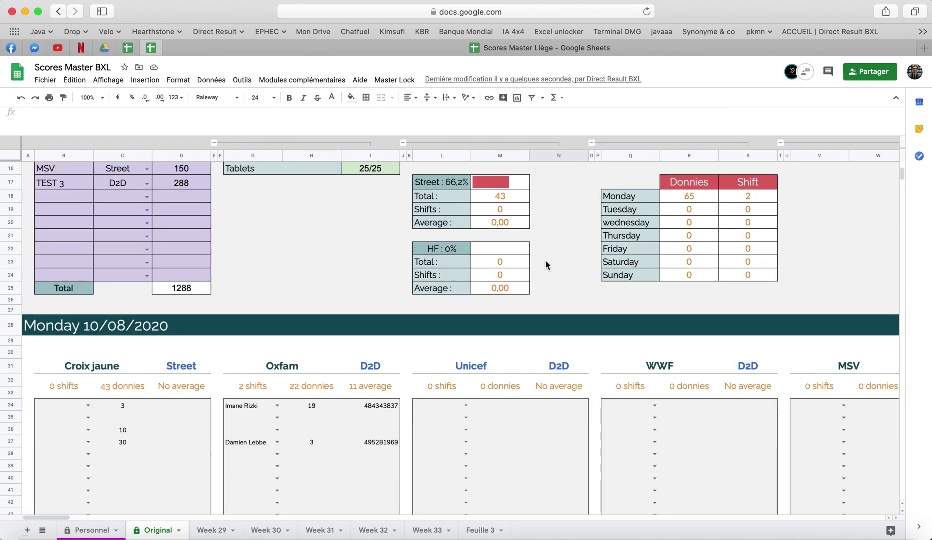
pyautogui.scroll(5, 530, 219)
pyautogui.click(498, 287)
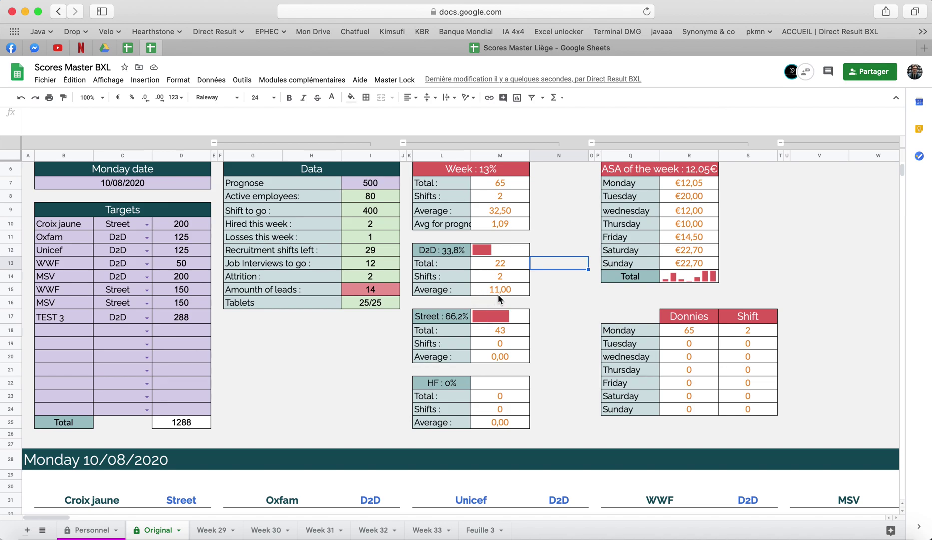
pyautogui.scroll(-1, 571, 357)
pyautogui.scroll(-5, 571, 357)
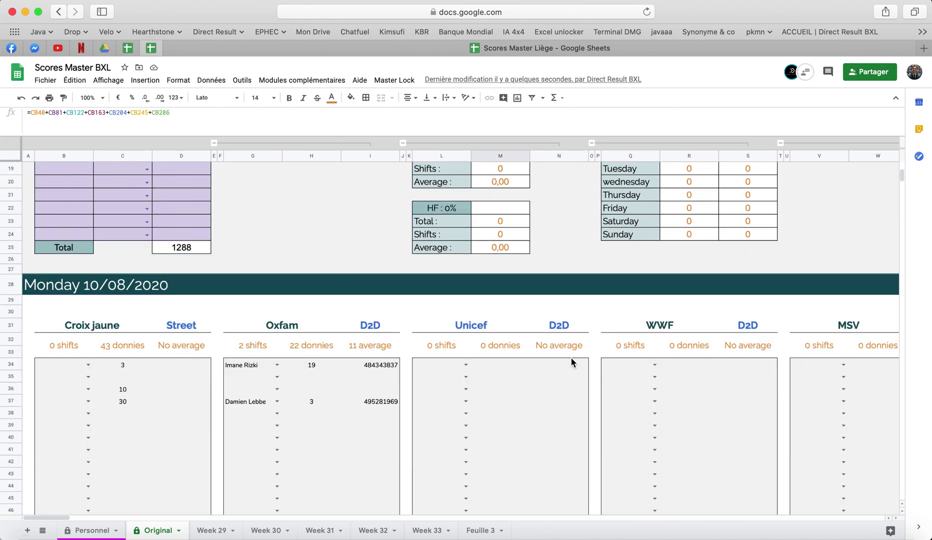
pyautogui.click(81, 426)
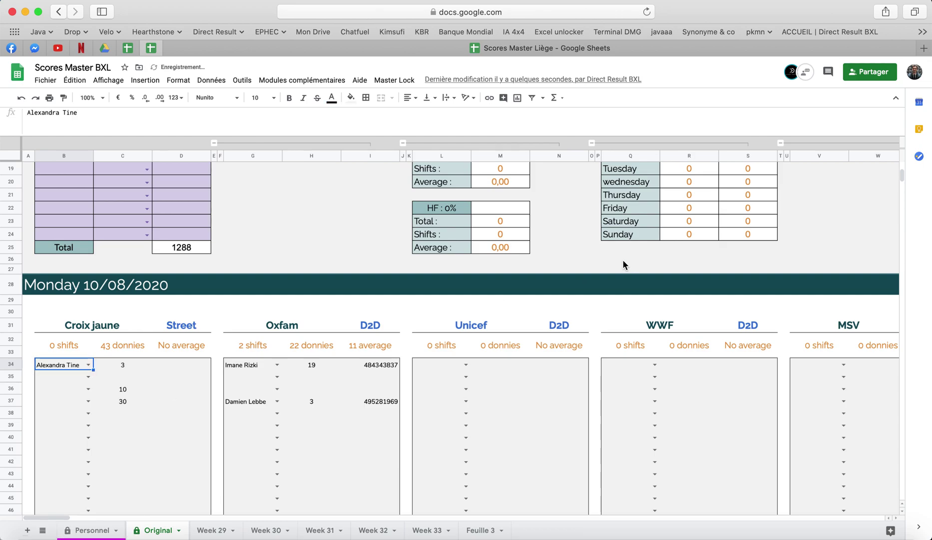
# Step: Check the Street average and its formula in the weekly overview
pyautogui.scroll(5, 491, 287)
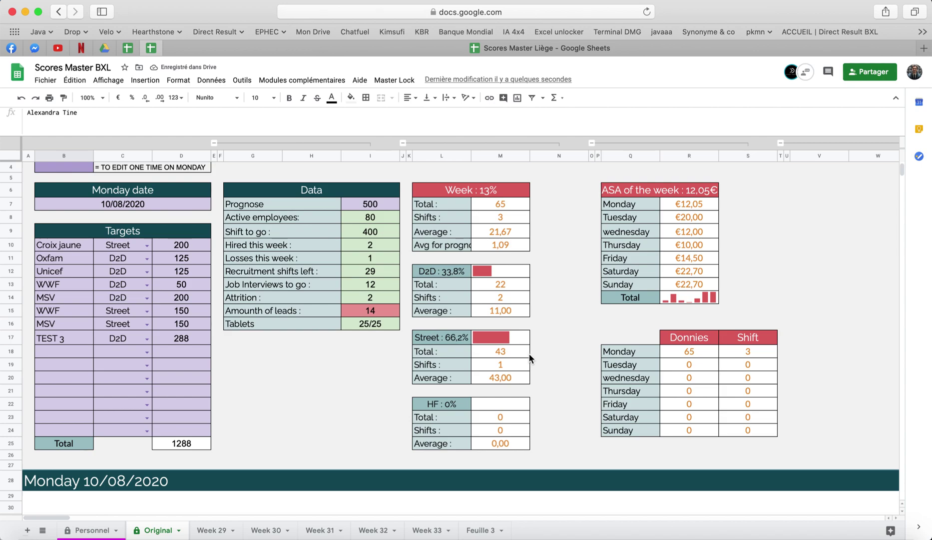
pyautogui.click(503, 378)
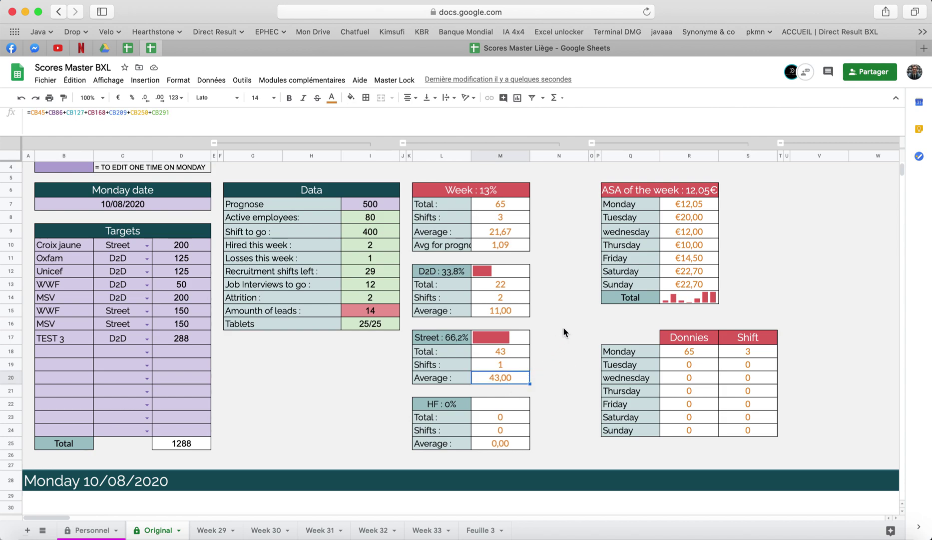
pyautogui.scroll(-2, 563, 327)
pyautogui.scroll(3, 563, 327)
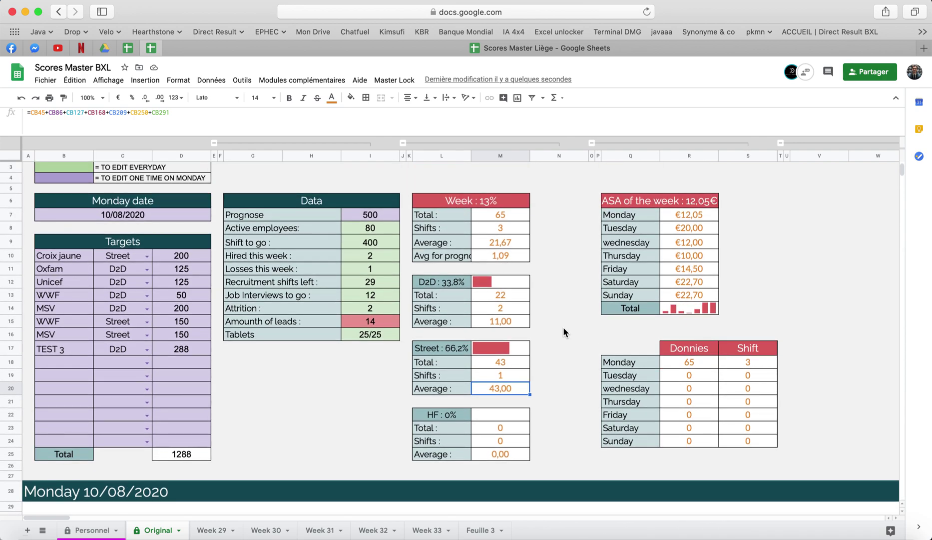
pyautogui.press('super+shift+5')
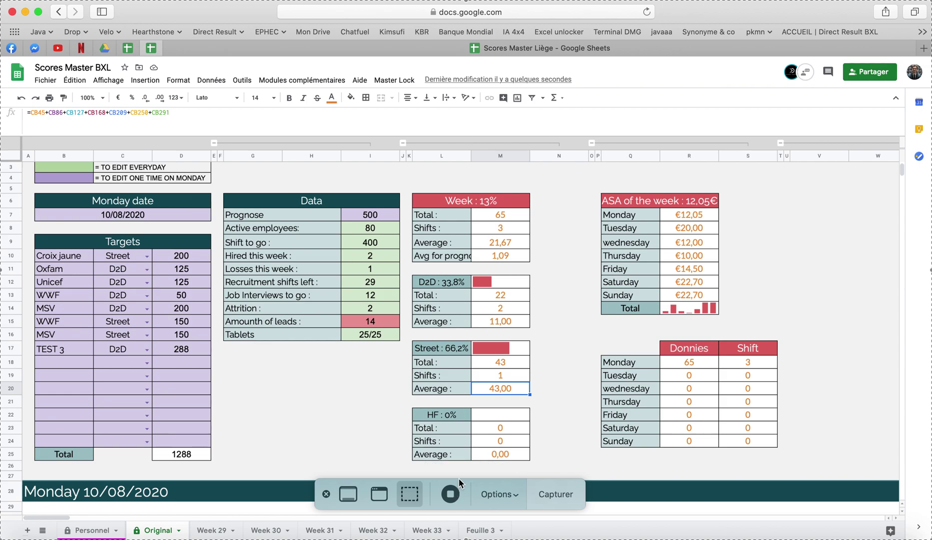